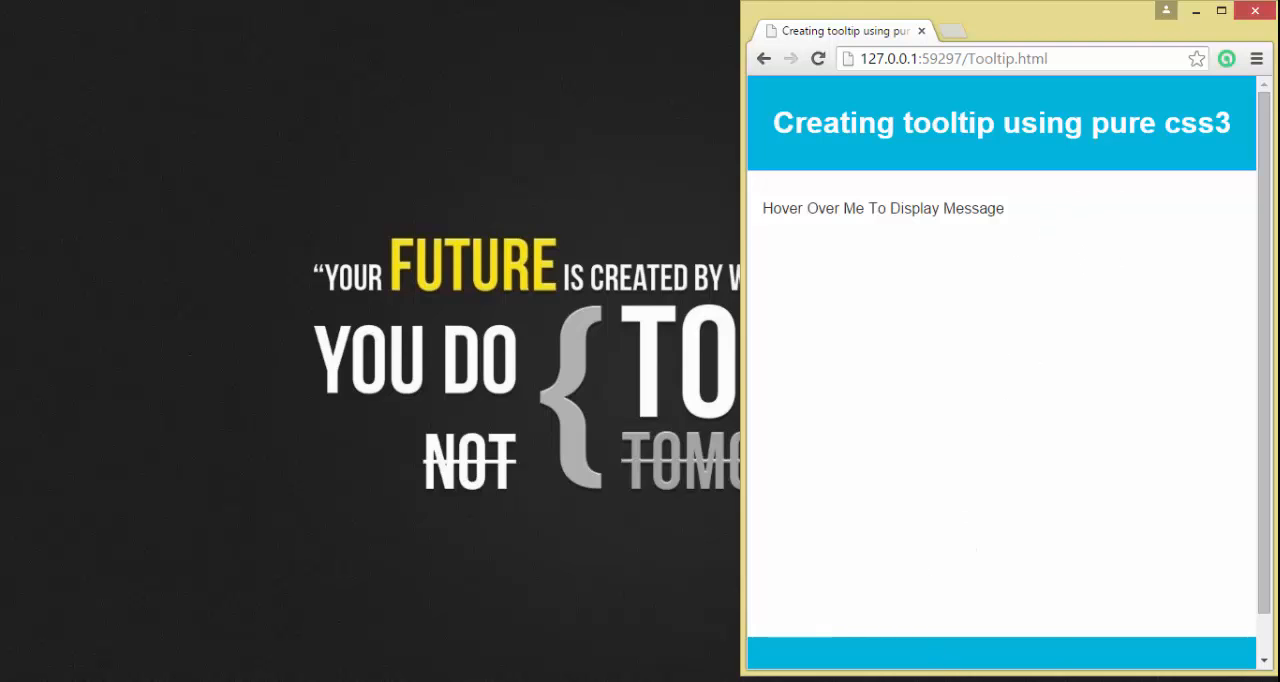
- Show Tooltip.html in Brackets and review the link's href and data-tooltip-content attributes
left_click(945, 680)
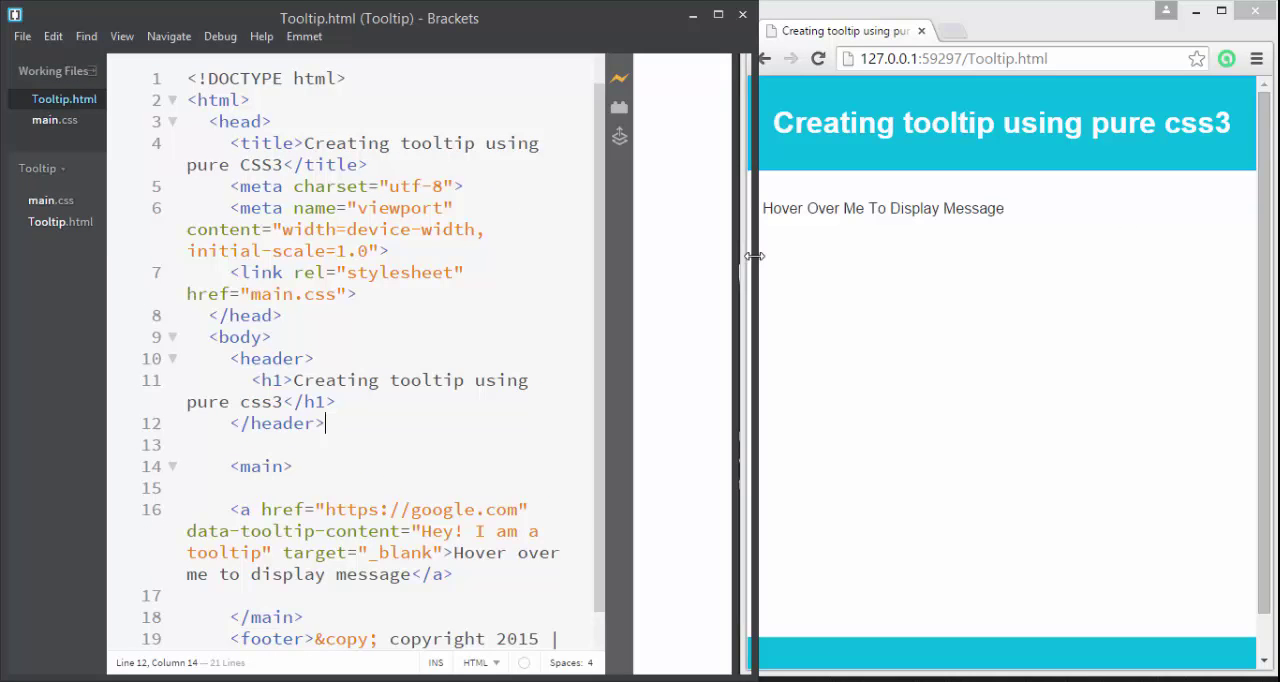
left_click_drag(755, 257, 758, 257)
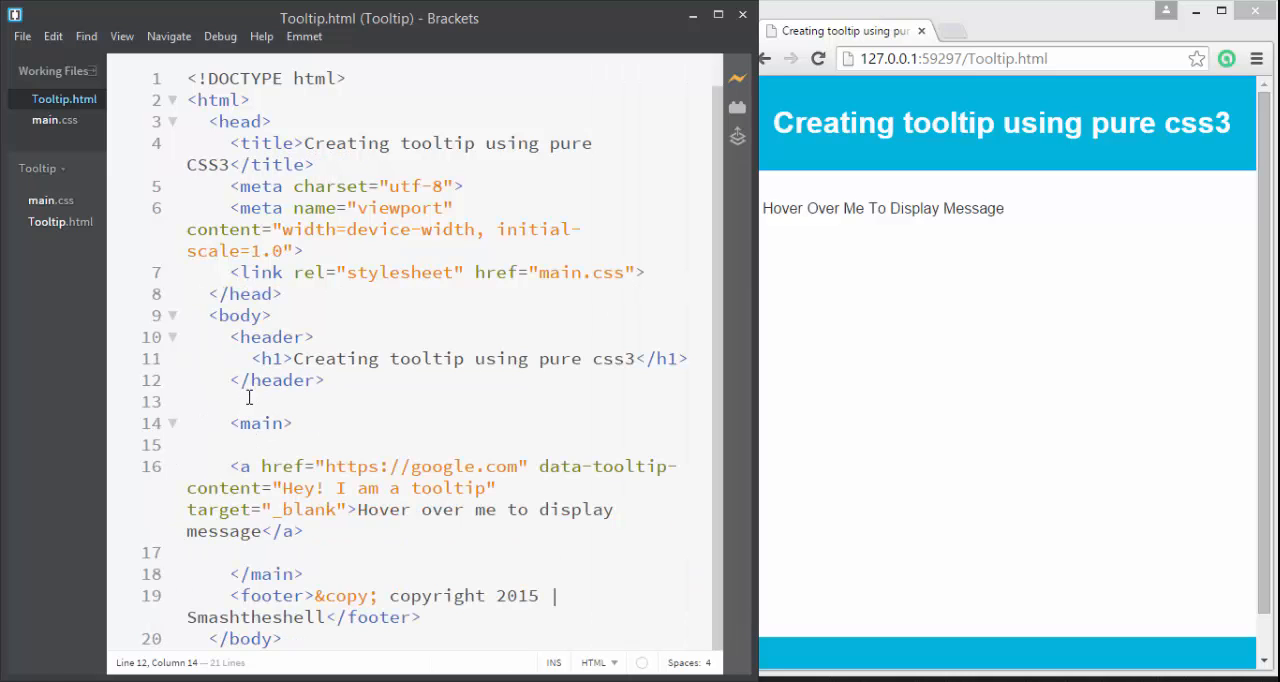
left_click_drag(229, 466, 320, 537)
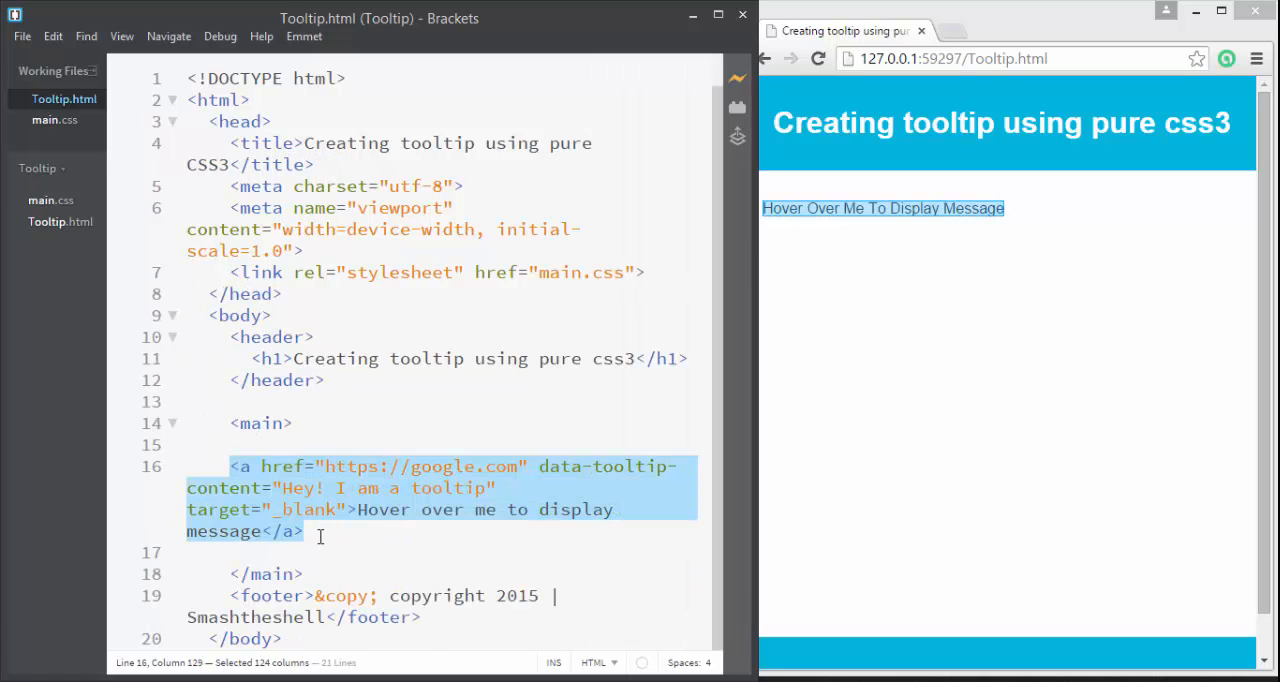
left_click(240, 466)
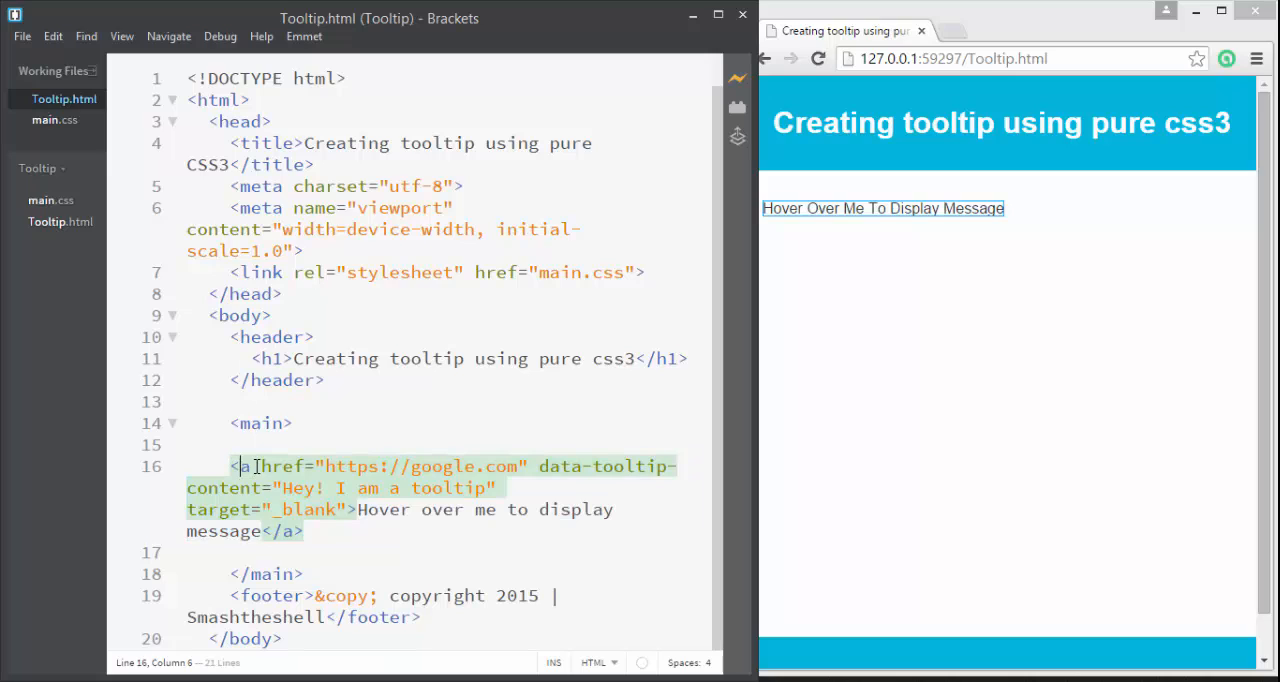
left_click_drag(255, 466, 527, 466)
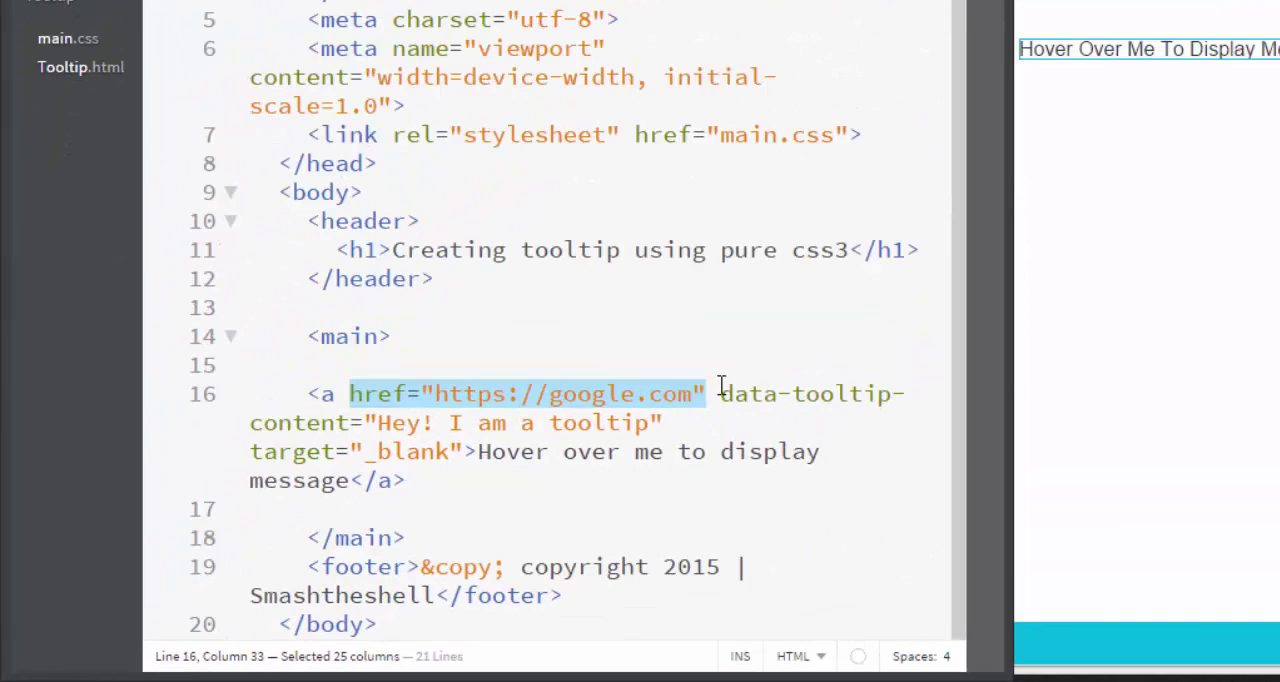
left_click_drag(722, 393, 640, 422)
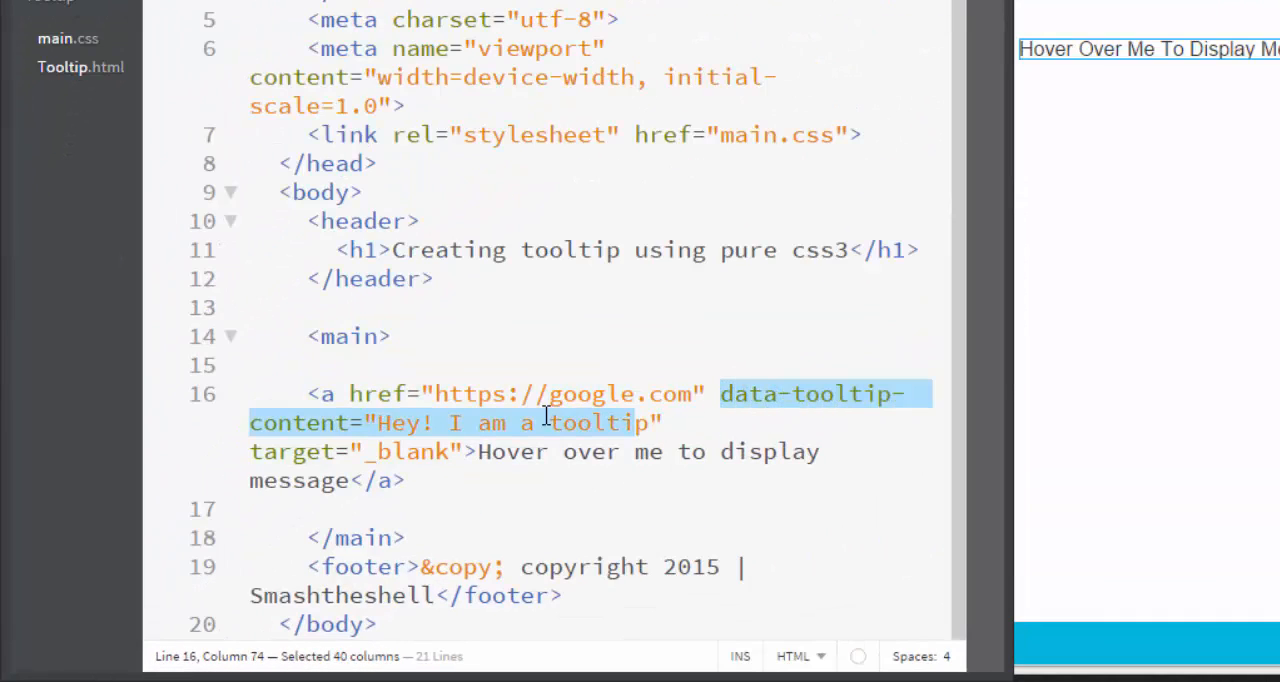
left_click_drag(537, 418, 345, 418)
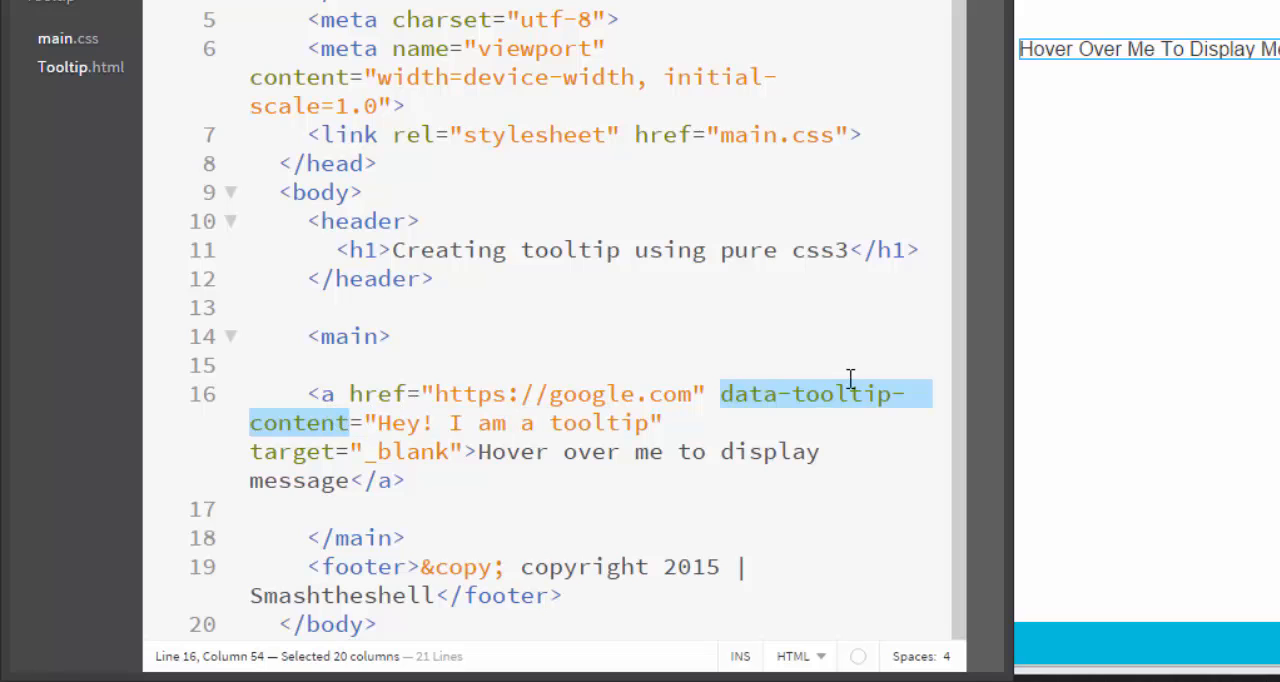
- Review the tooltip text 'Hey! I am a tooltip', the target attribute and the link's visible text
left_click(380, 423)
left_click_drag(380, 423, 652, 423)
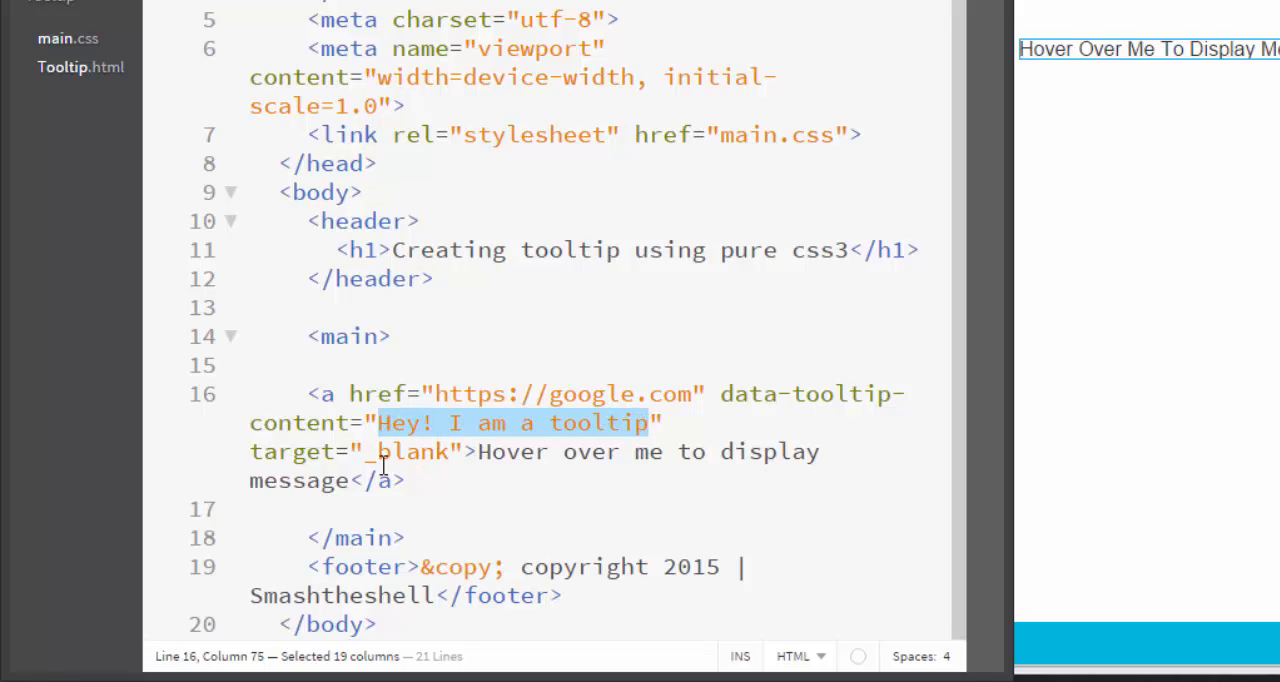
left_click(478, 460)
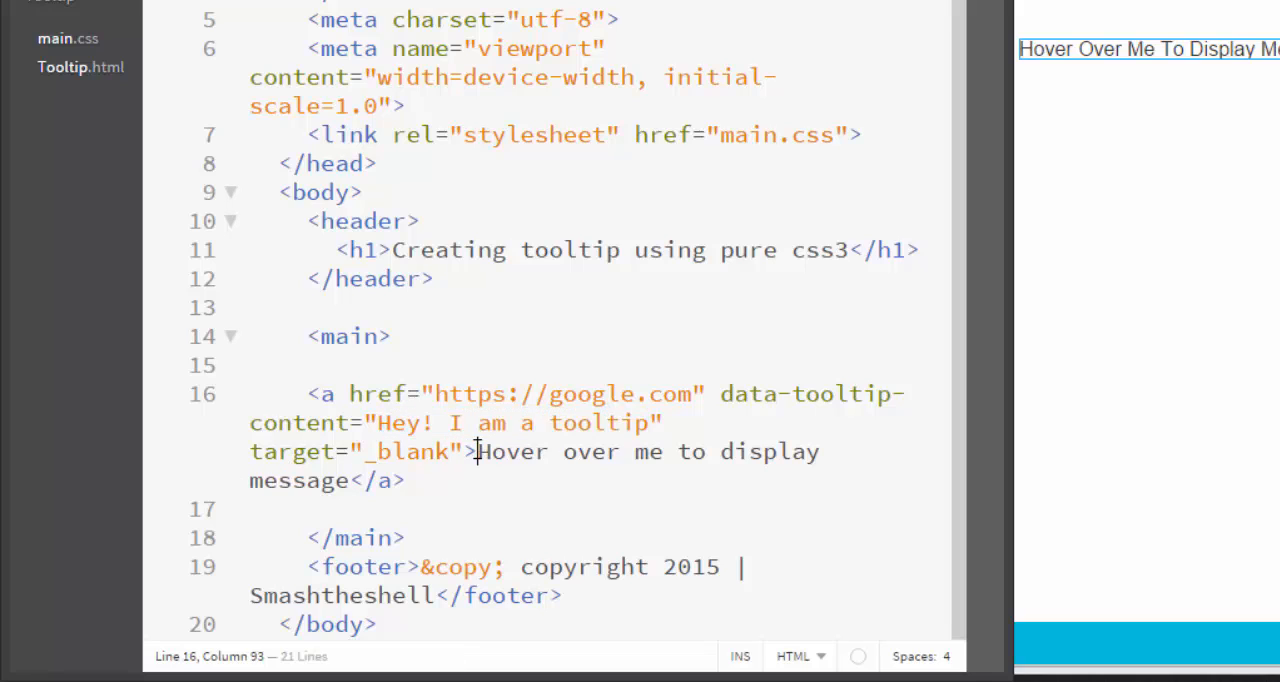
left_click_drag(250, 452, 478, 452)
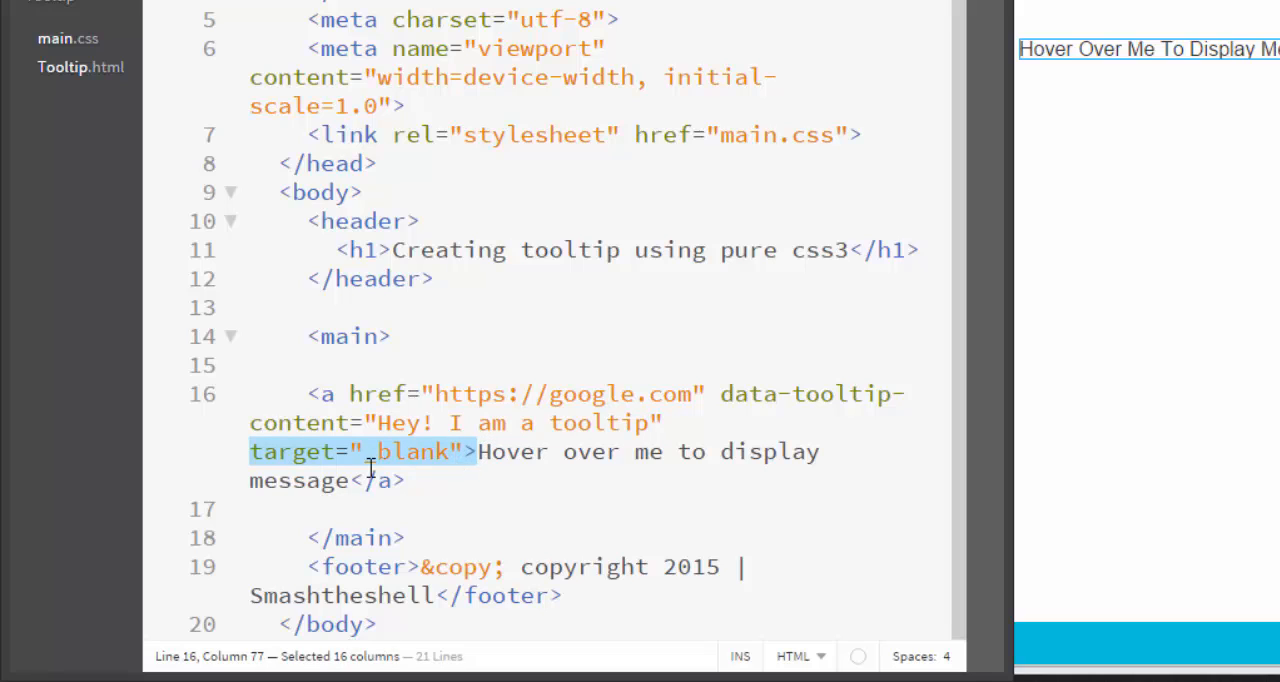
left_click(490, 451)
left_click(503, 485, "shift")
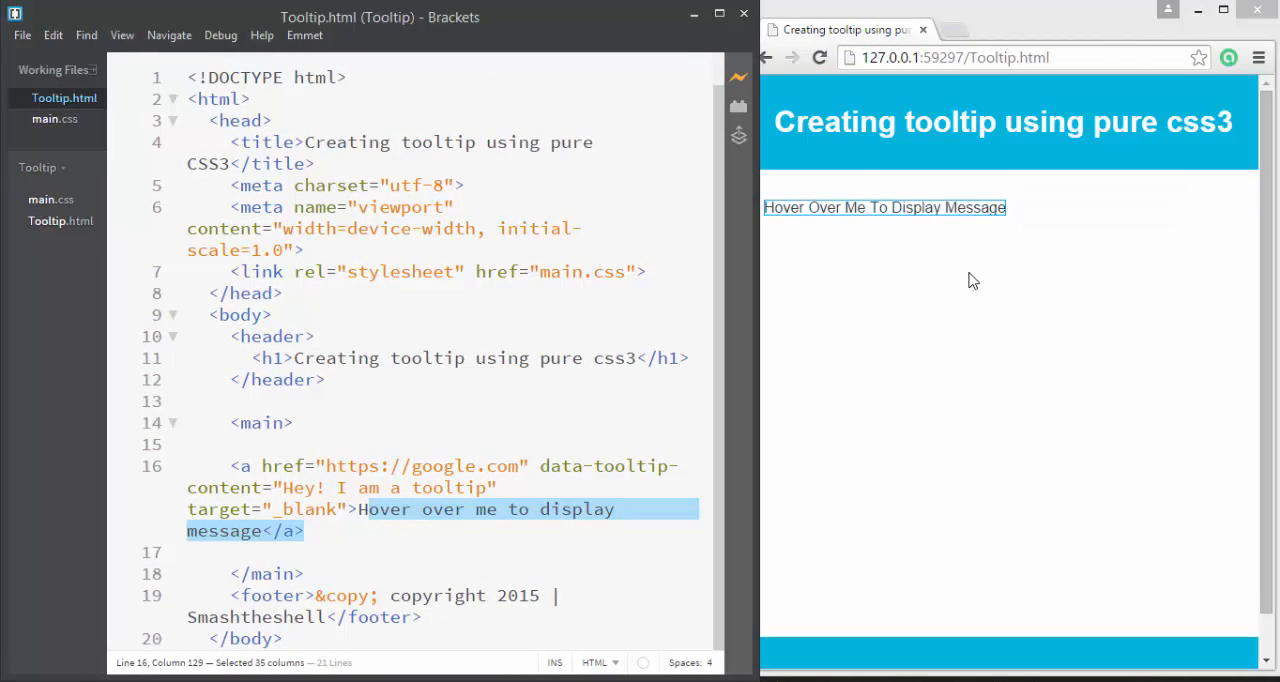
- Delete the tooltip rules on lines 14-65 of main.css, keeping only body, footer, header and main
left_click(75, 127)
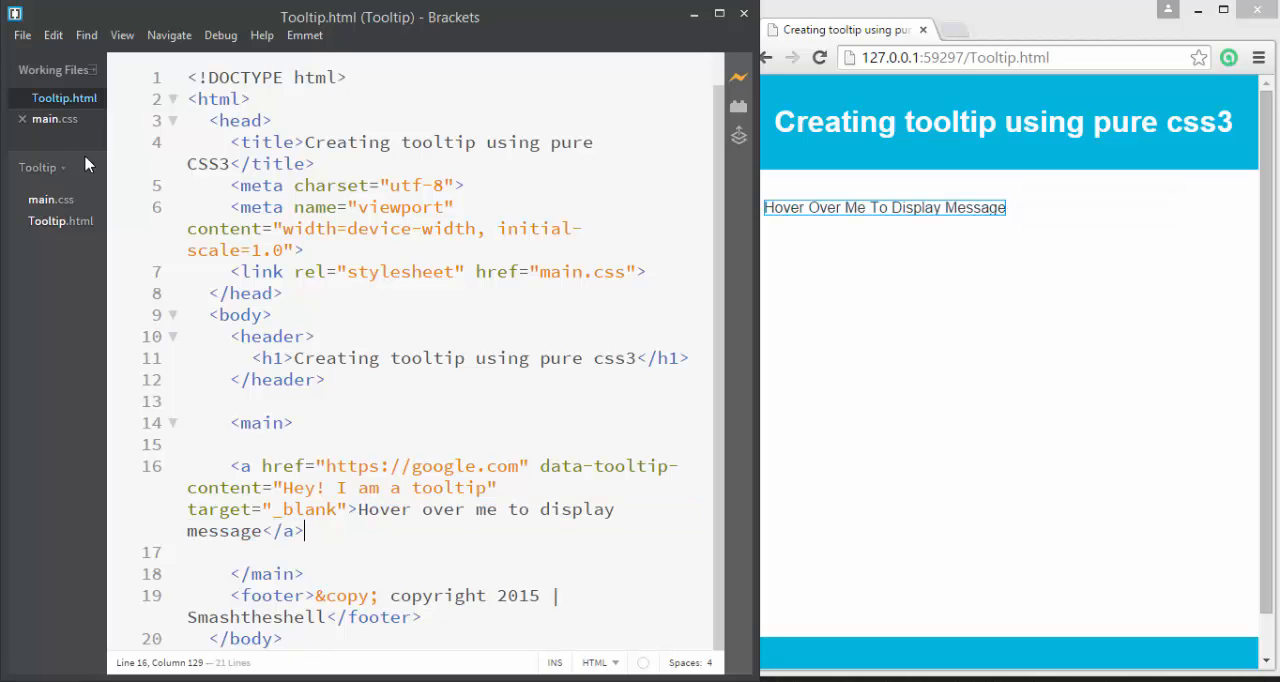
left_click(50, 127)
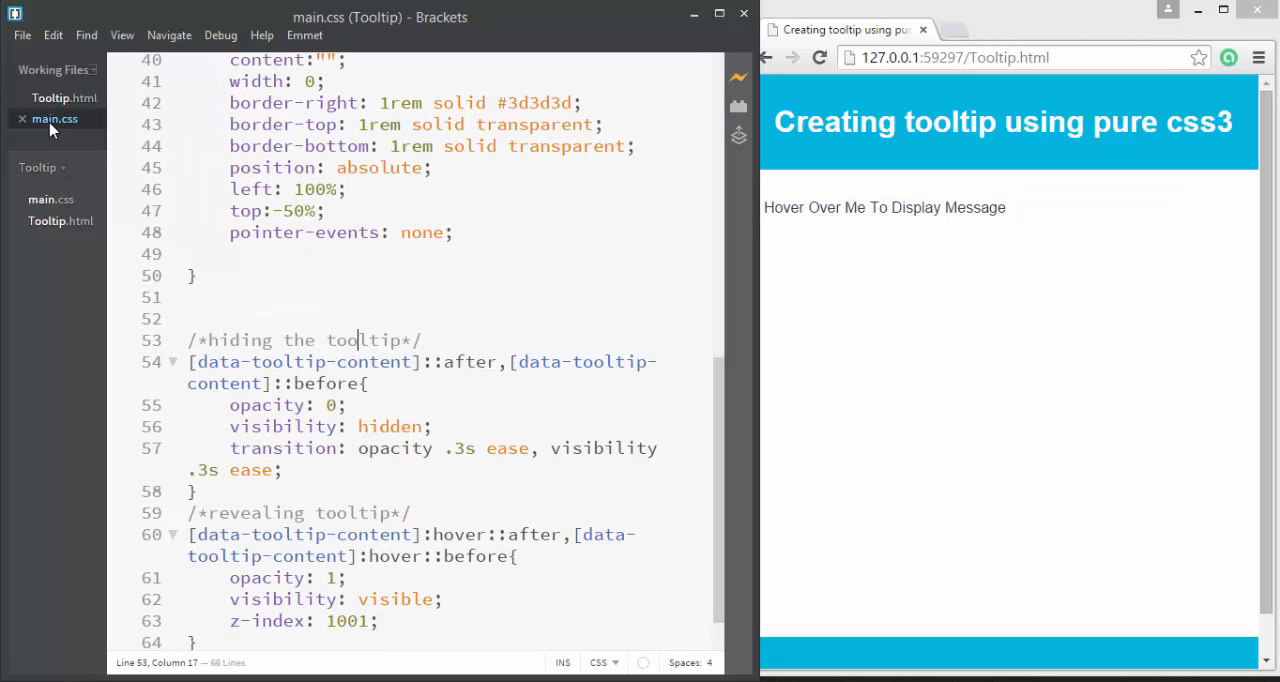
scroll(260, 255, "up", 5)
scroll(260, 255, "up", 10)
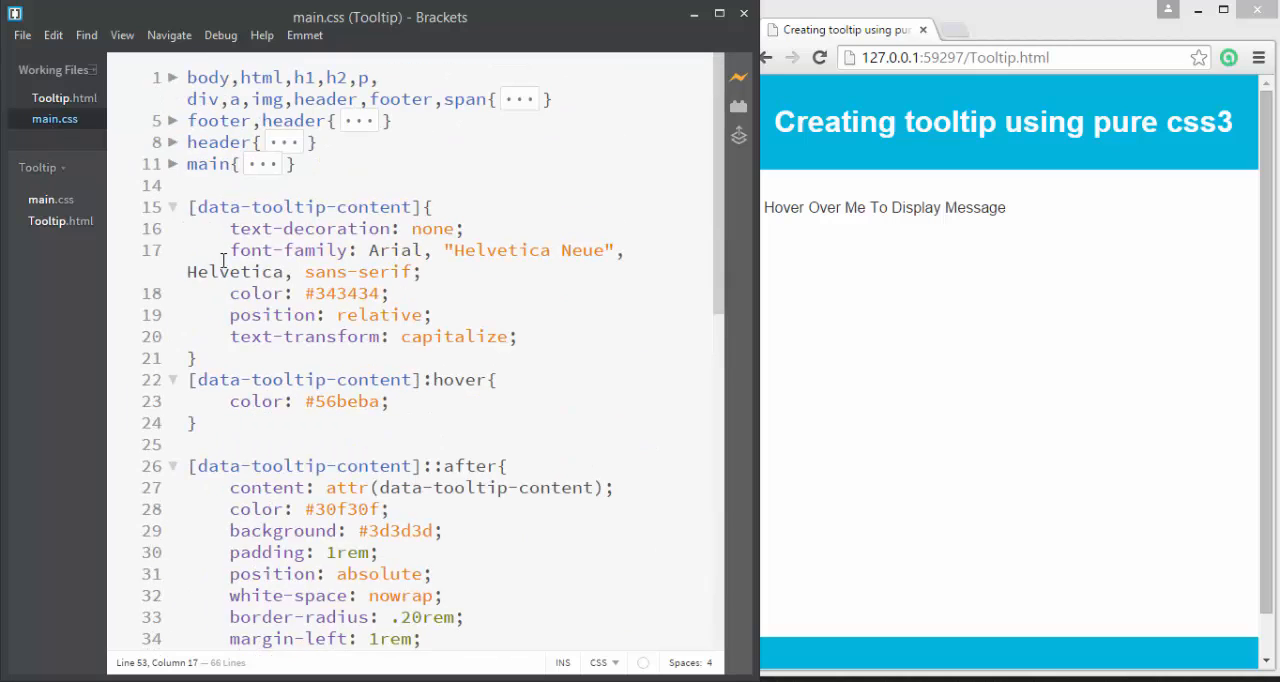
left_click(190, 186)
key("shift+Down")
key("shift+Down")
key("shift+Down")
left_click_drag(410, 512, 416, 556)
scroll(410, 512, "down", 15)
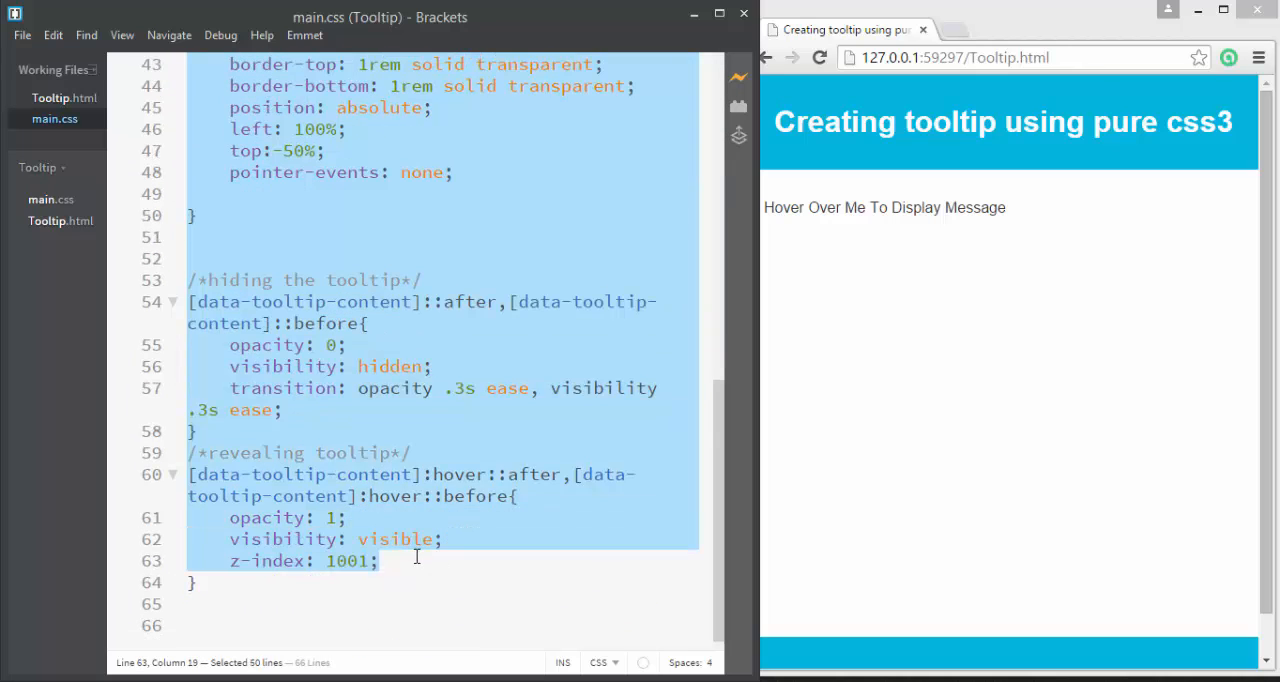
left_click_drag(418, 585, 428, 594)
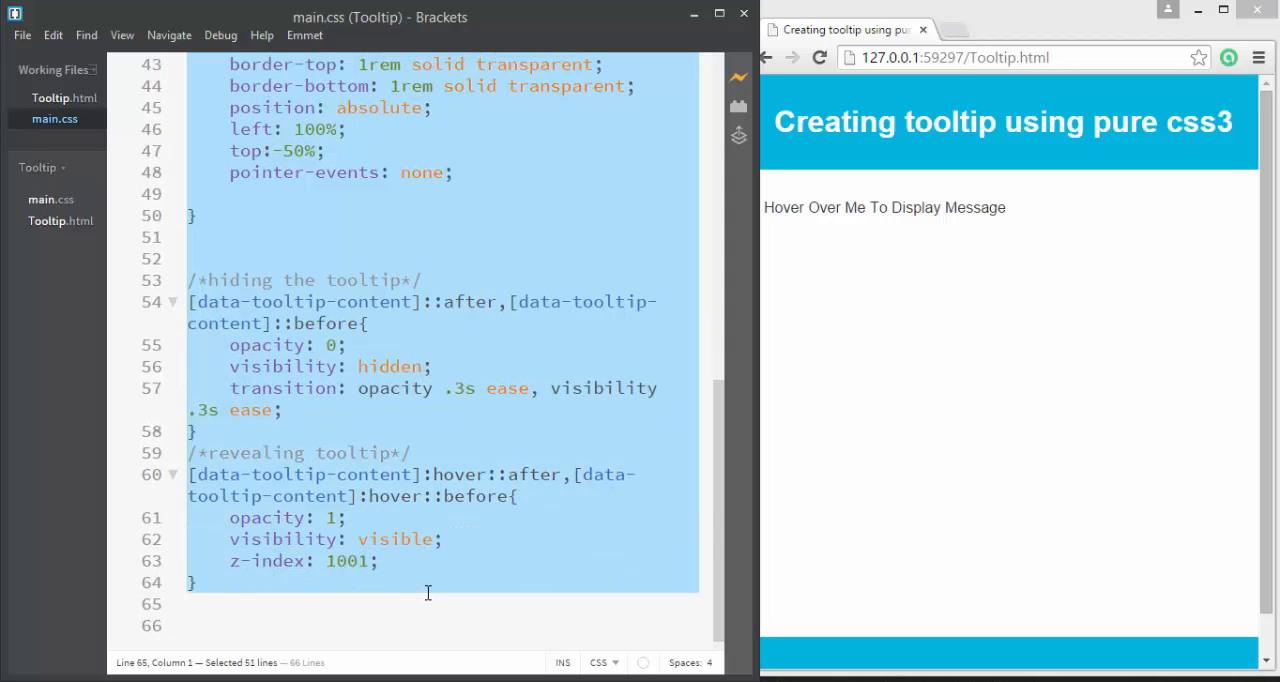
key("Delete")
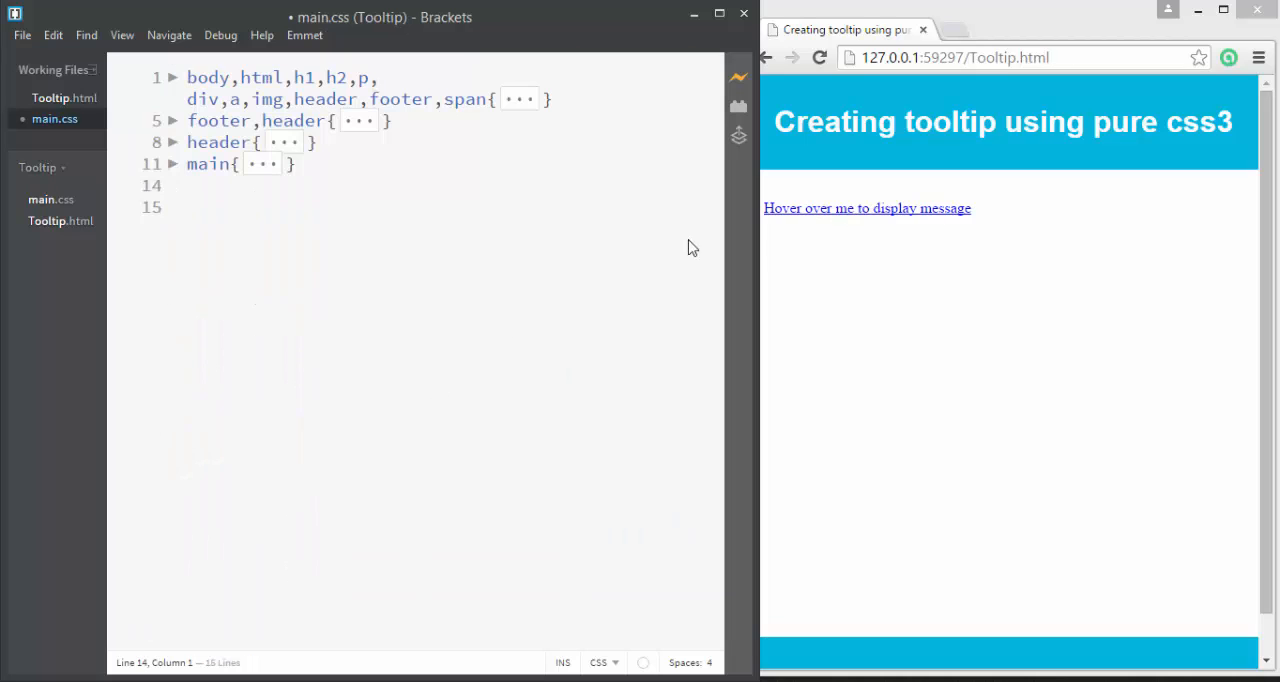
left_click(817, 242)
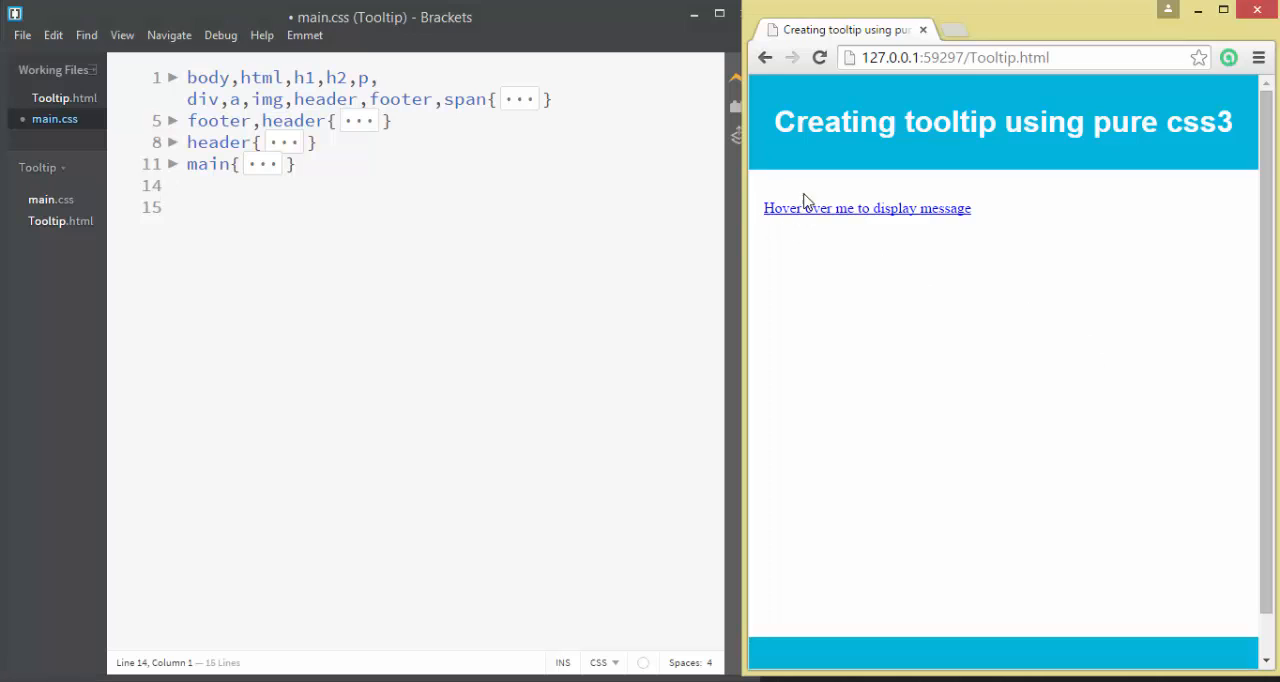
left_click(725, 285)
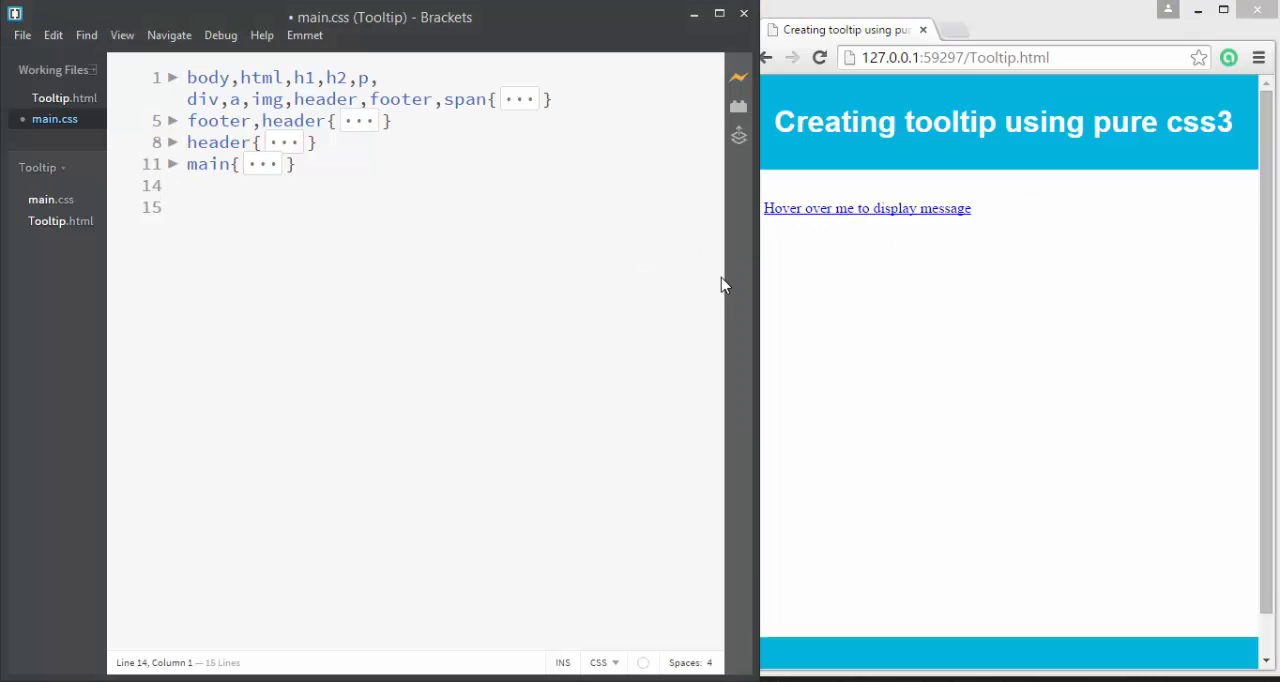
- Create an empty [data-tooltip-content] rule with a blank indented line inside its braces
left_click_drag(750, 293, 737, 293)
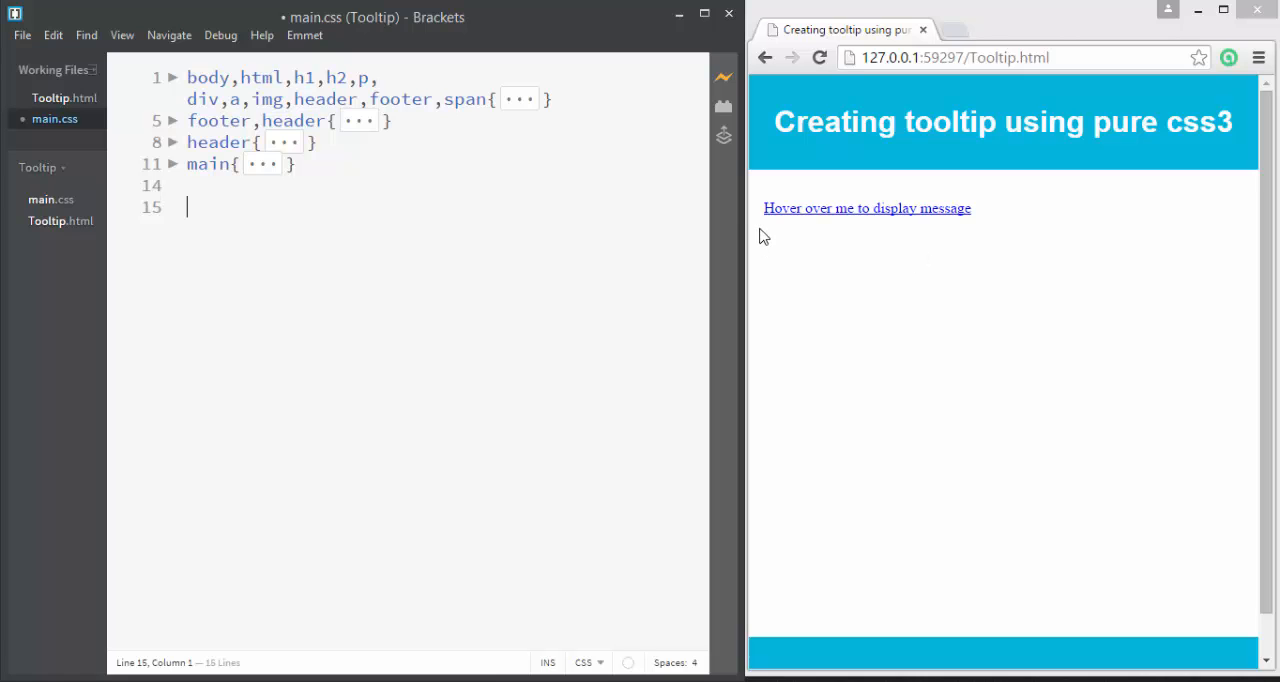
type("a")
type("{}")
key("Return")
key("Up")
key("shift+Right")
type("[]")
type("data-c")
key("BackSpace")
type("tooltip")
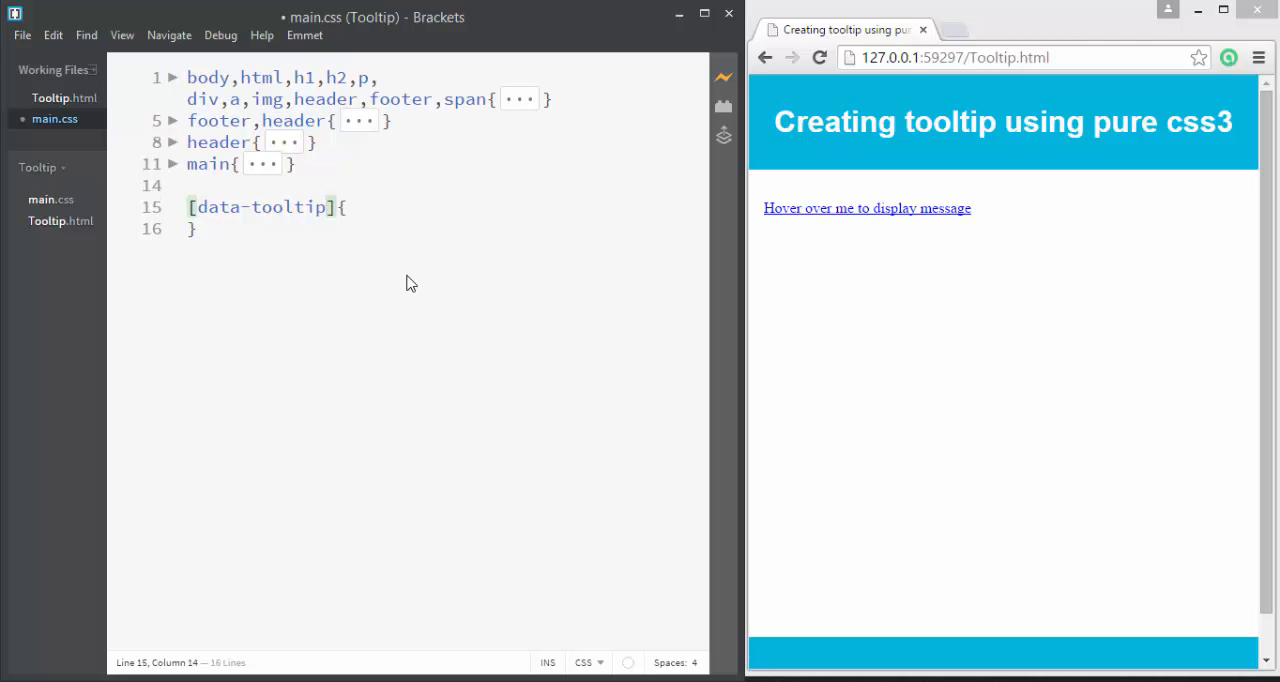
type("-con")
type("te")
type("nt")
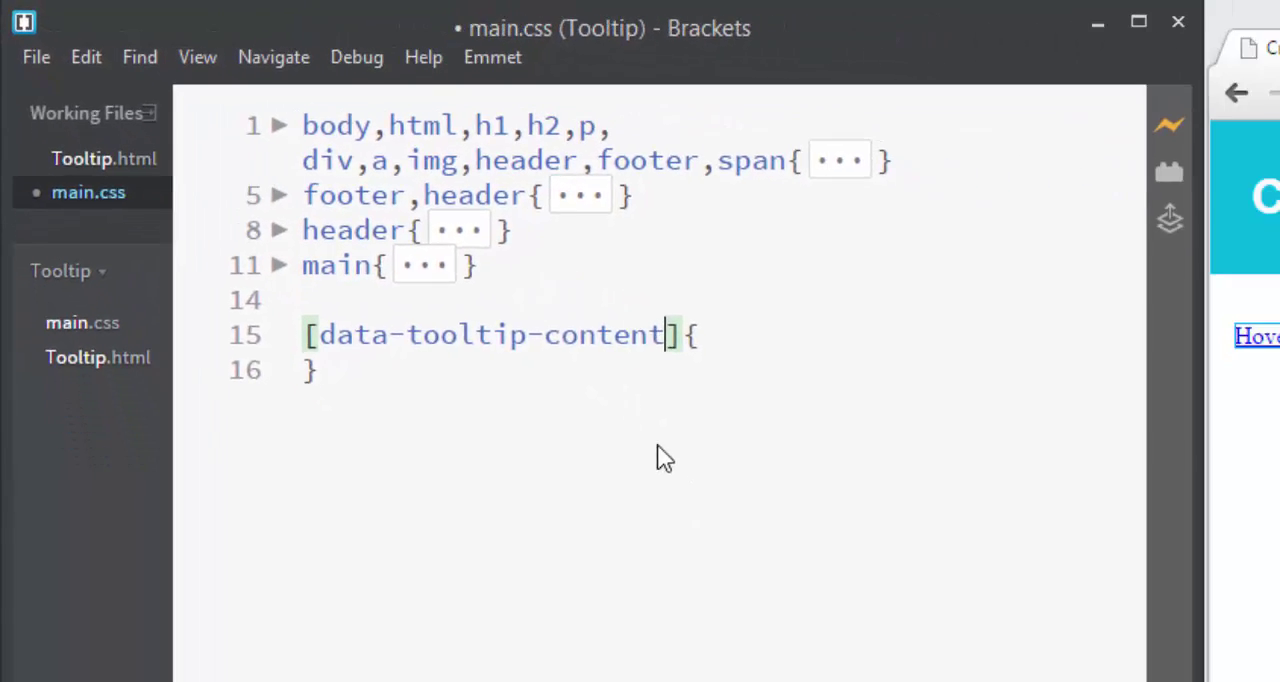
key("End")
key("Return")
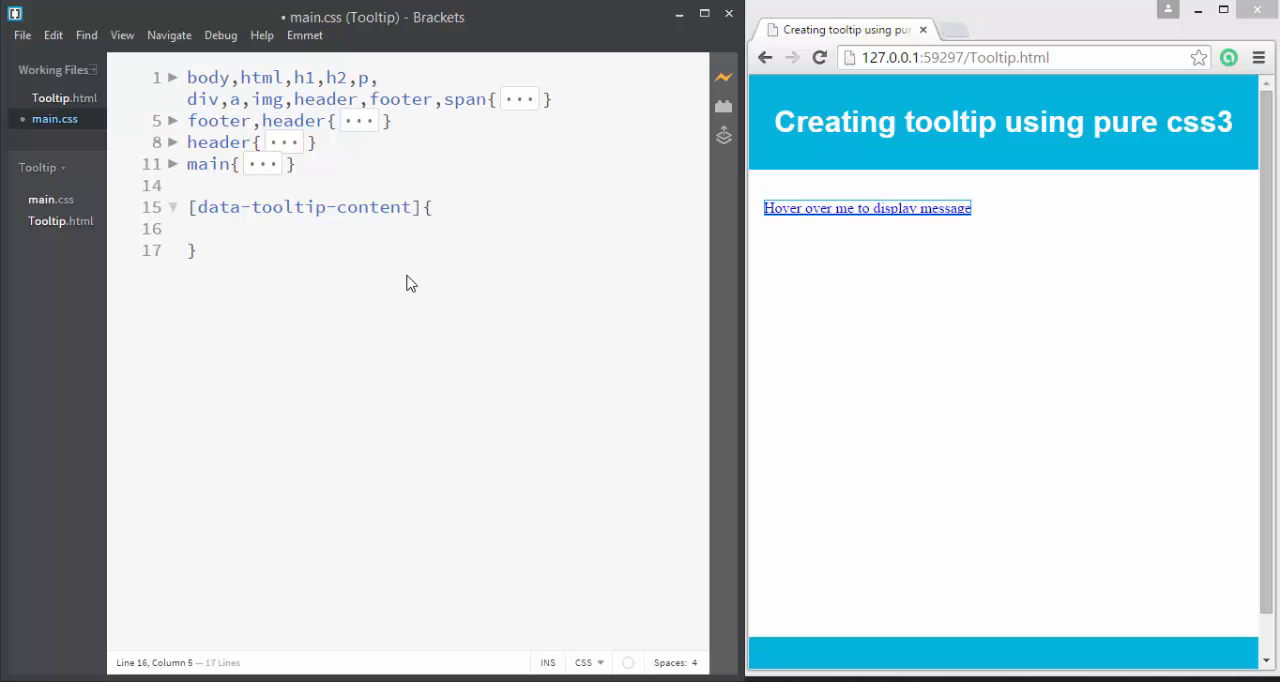
type("text-de")
- Give the tooltip link text-decoration none, a font-family stack and colour #343434
key("Return")
type("none;")
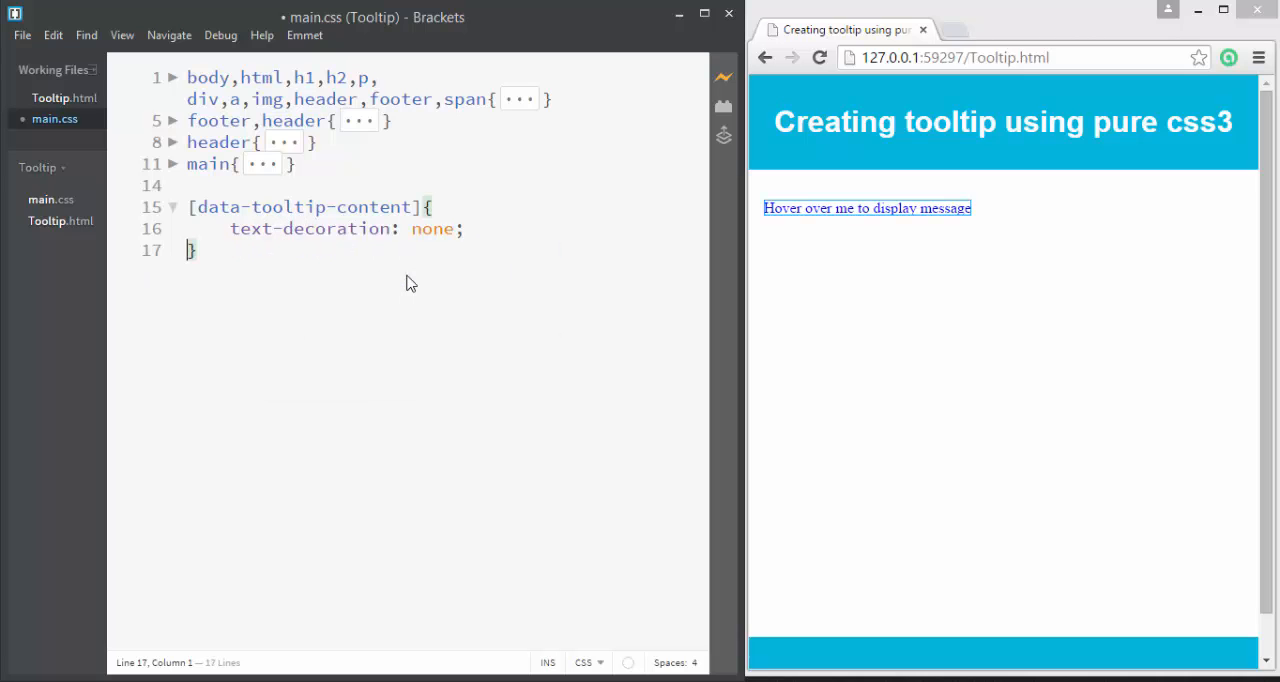
key("Return")
type("ff-")
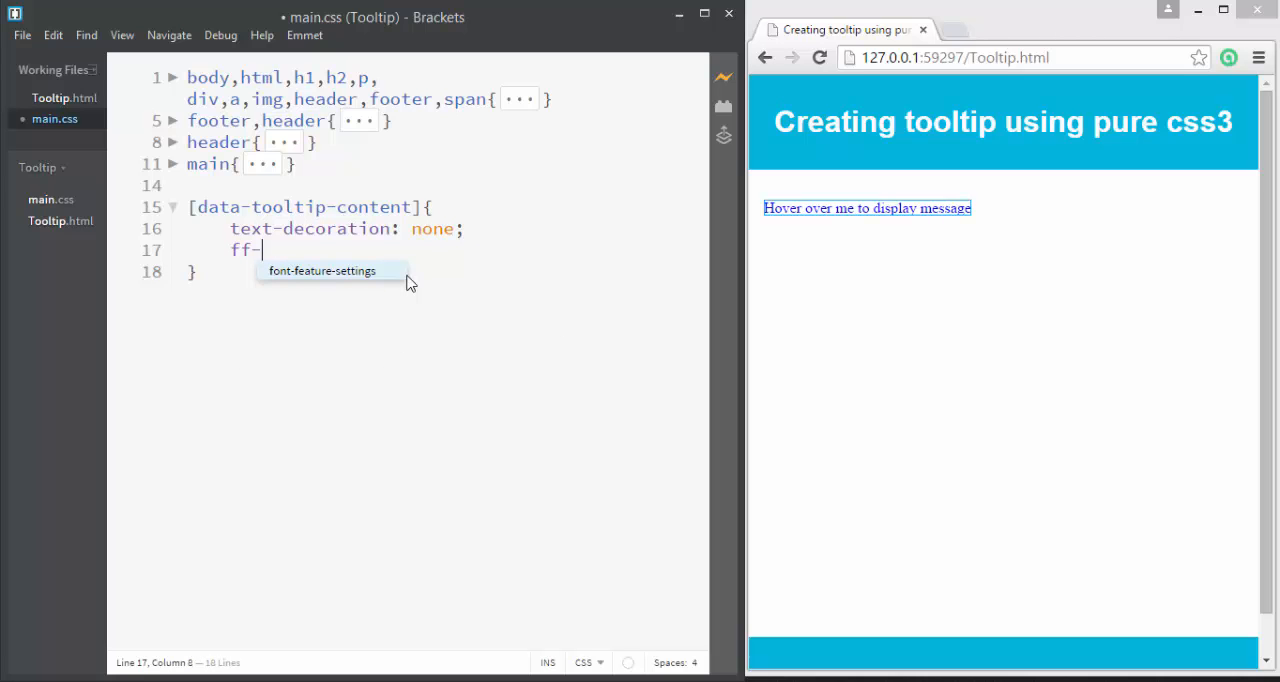
type("a")
key("Tab")
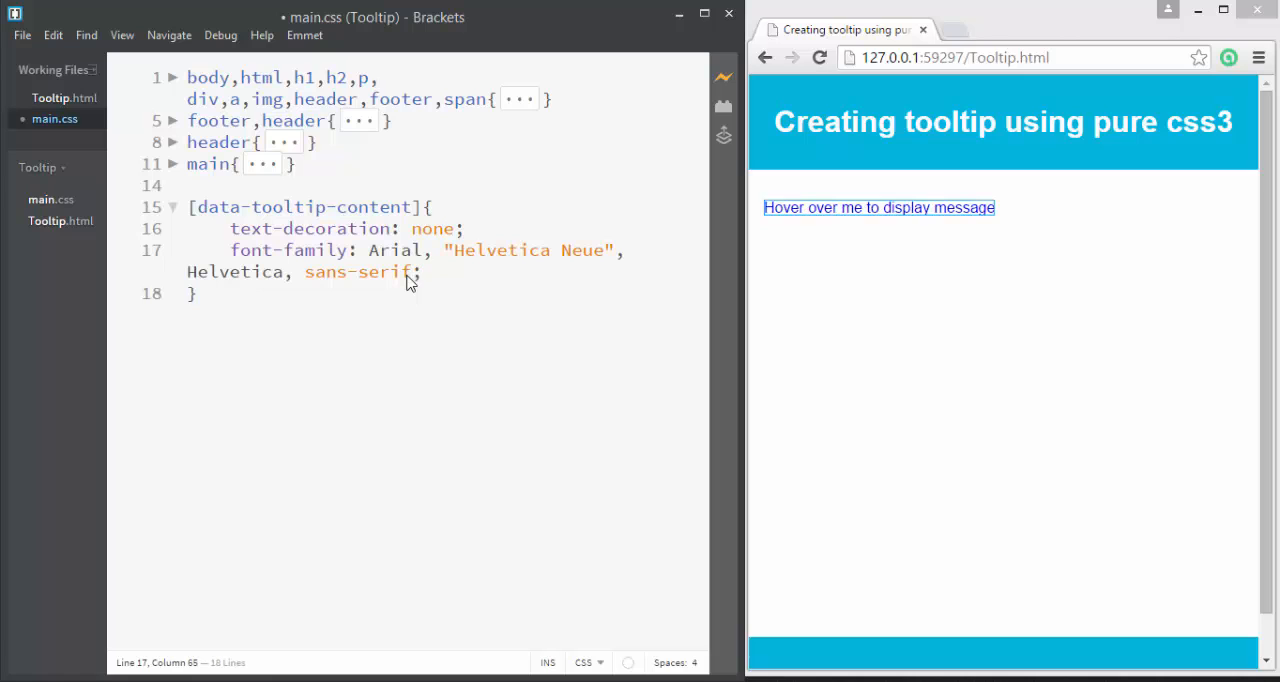
key("Return")
type("color: ")
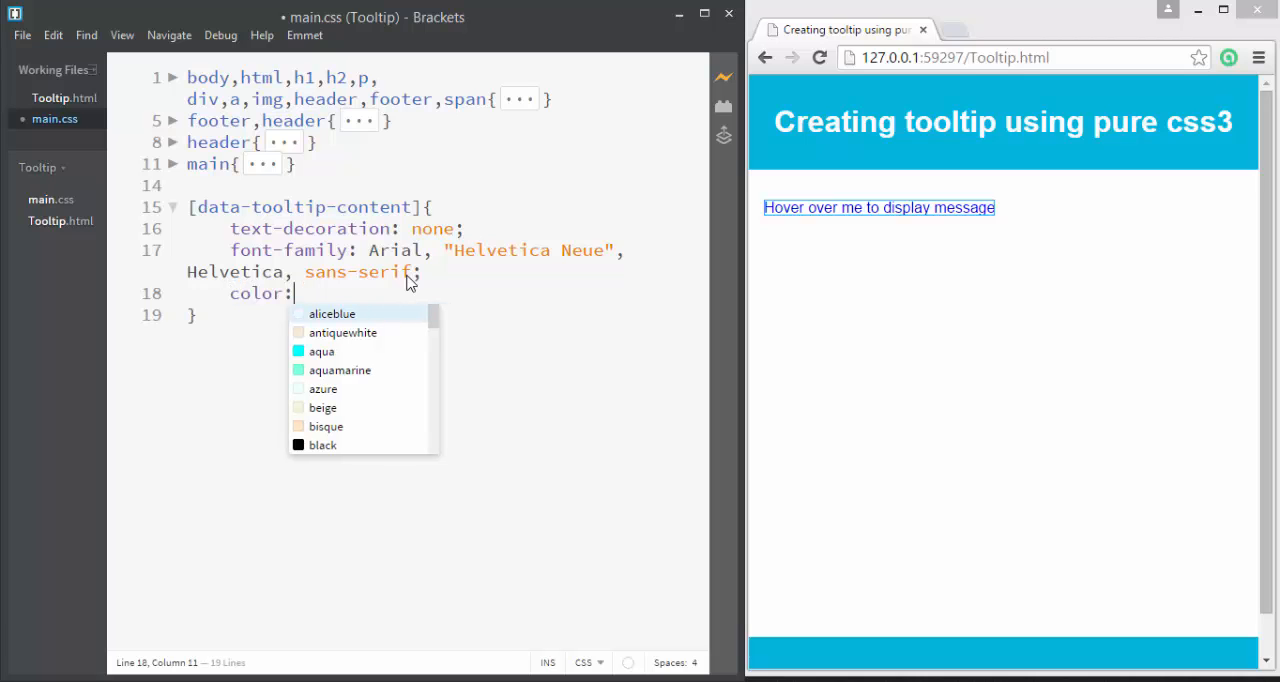
type("#")
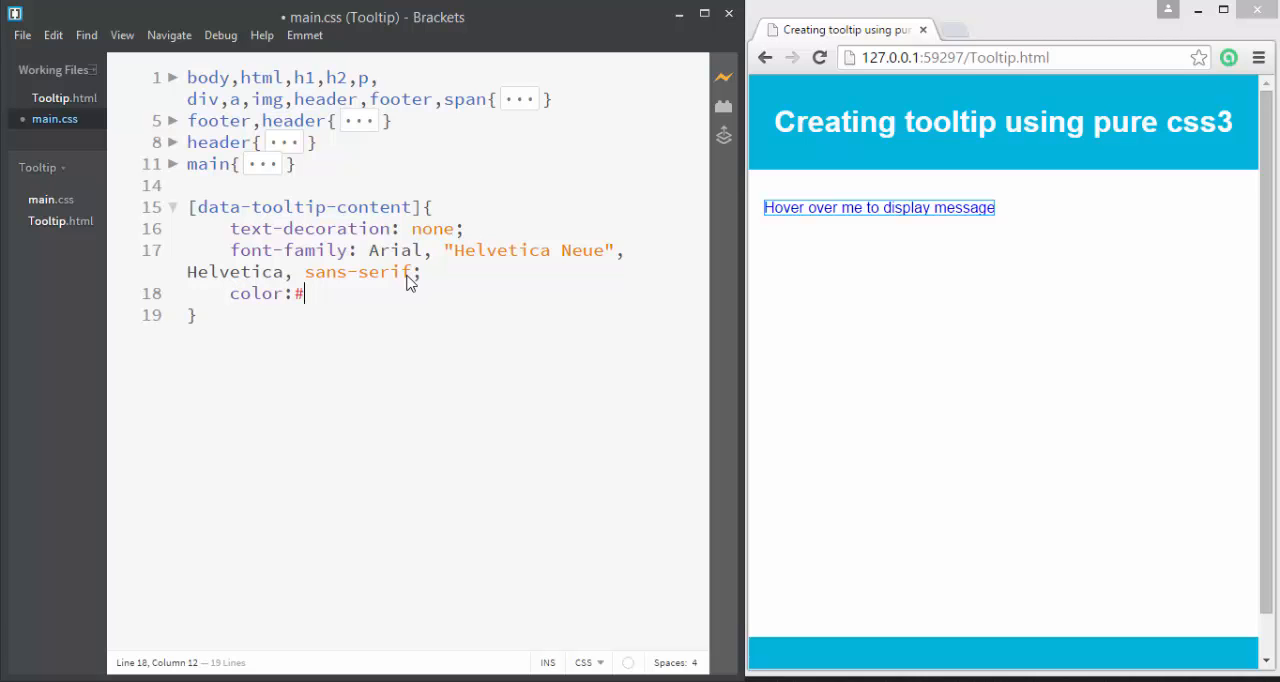
type("34343")
type("4")
type(";")
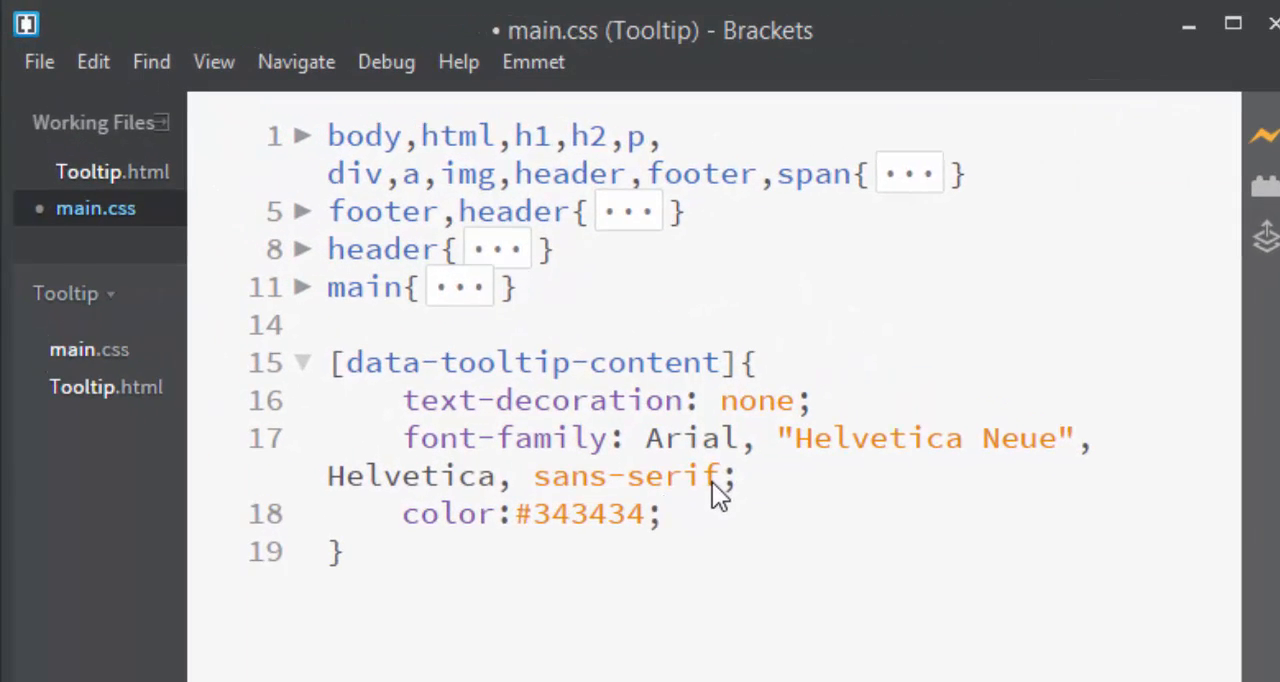
key("Return")
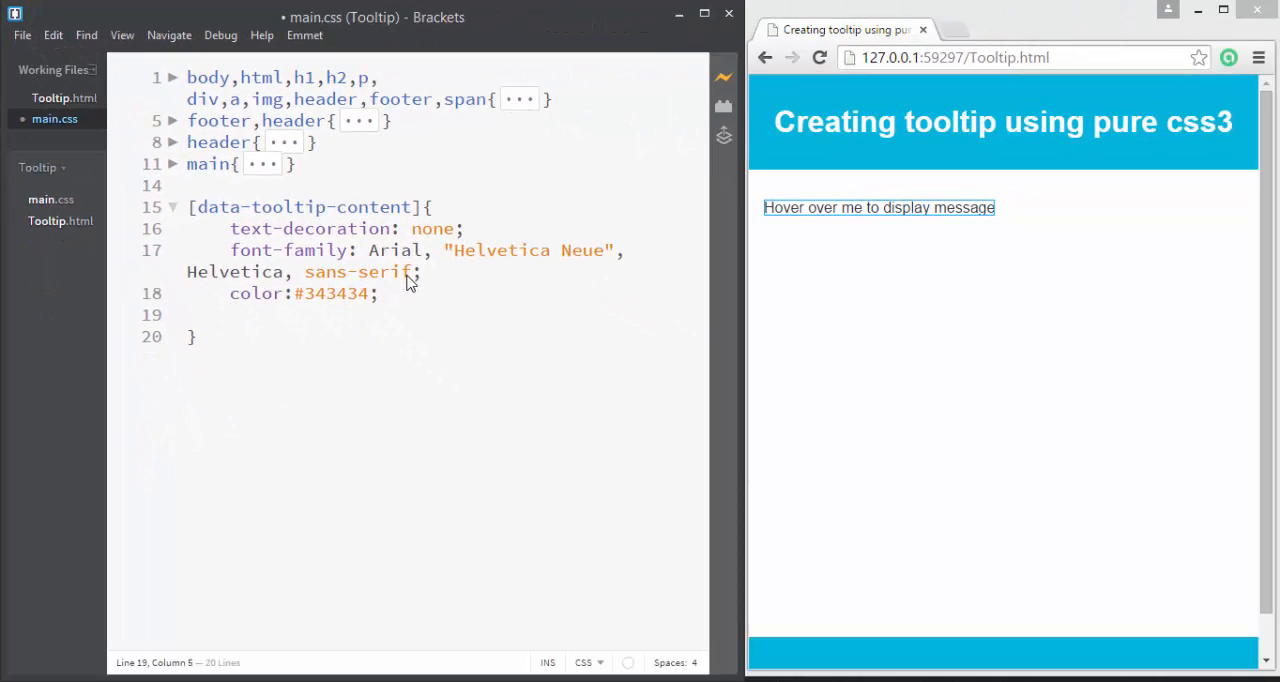
type("p")
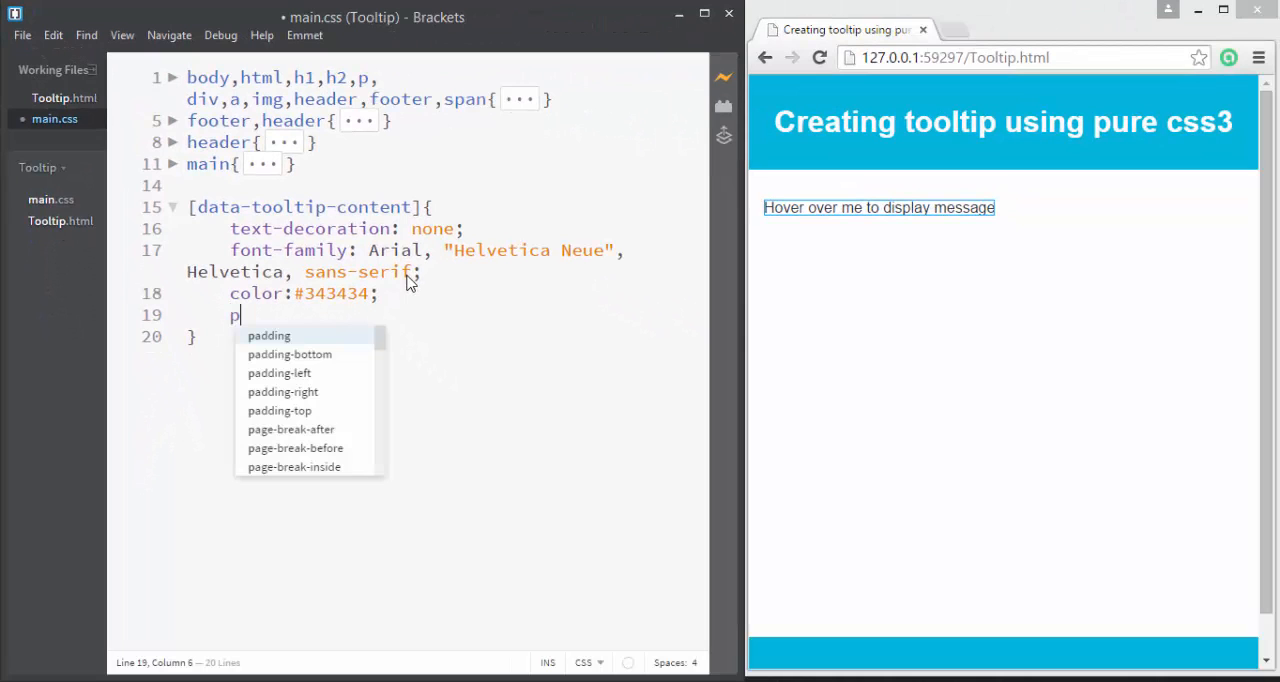
type("os")
- Add position: relative and text-transform: capitalize to the rule and save
key("Return")
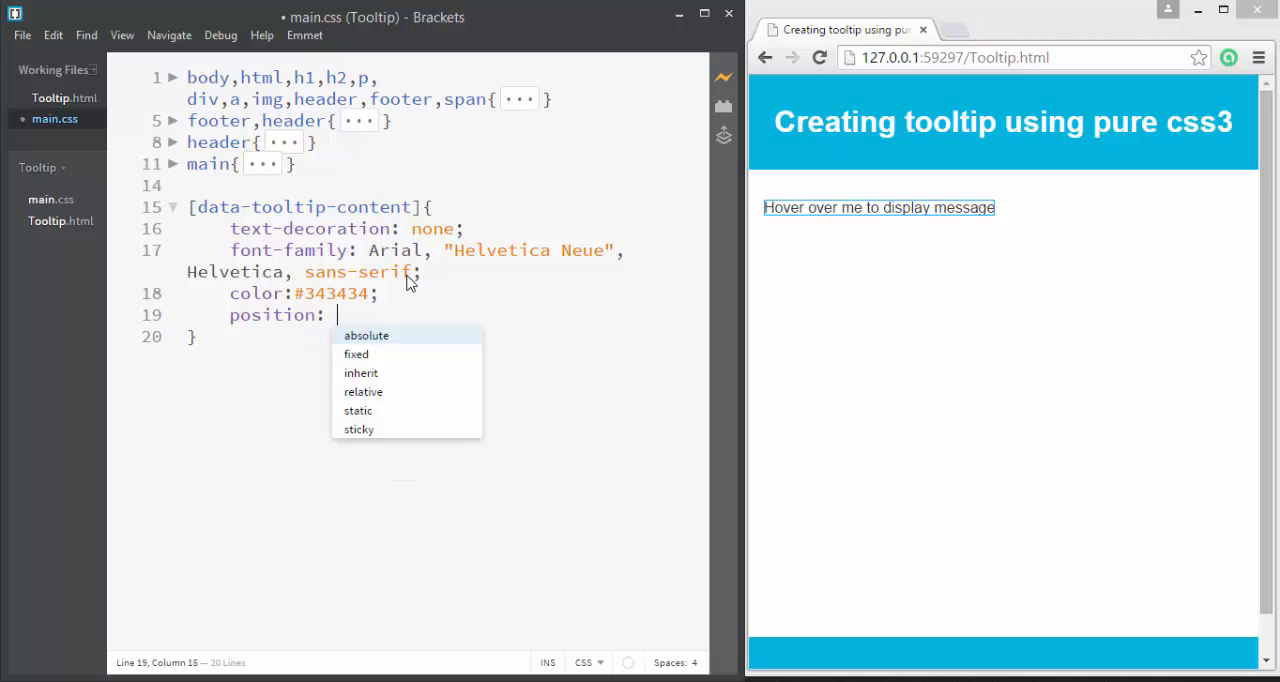
key("Down")
key("Down")
key("Down")
key("Return")
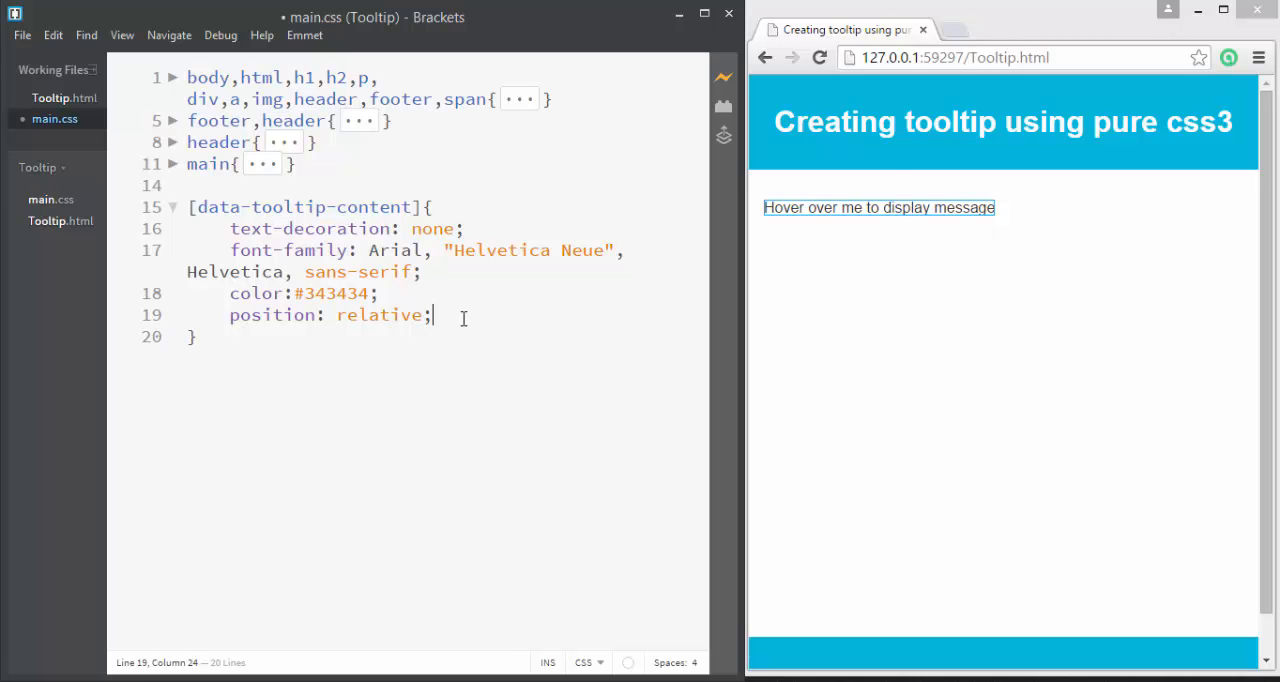
key("ctrl+s")
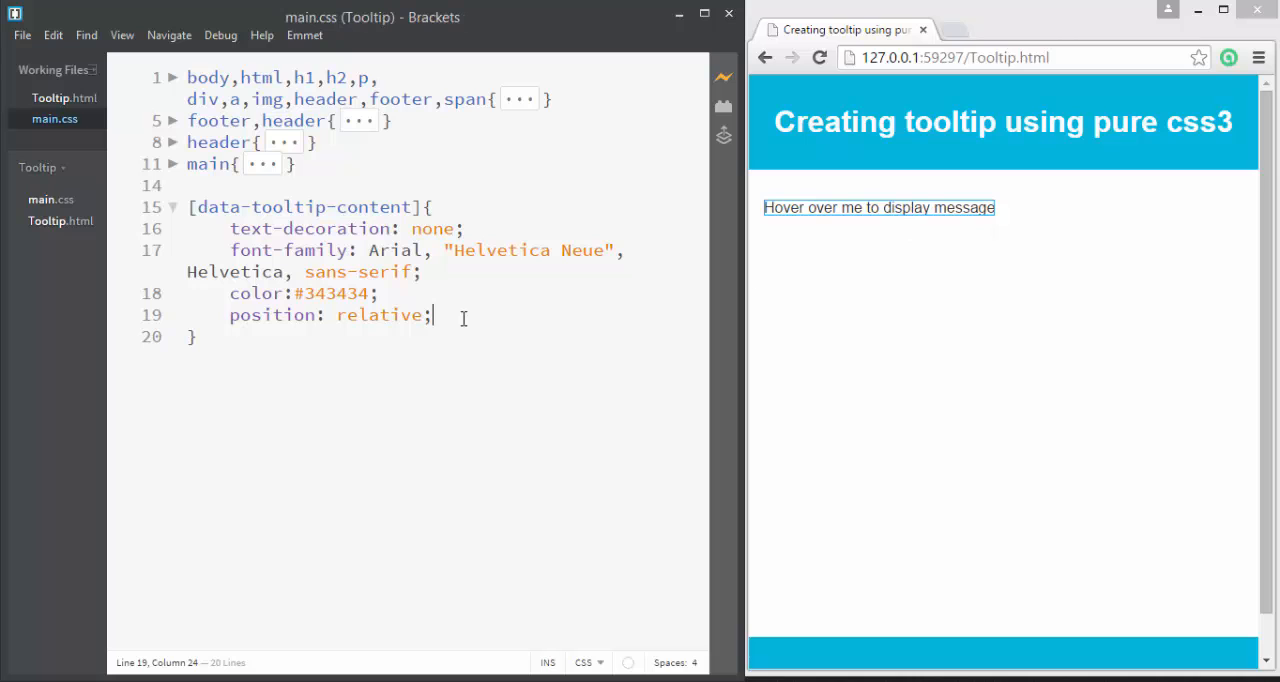
key("Return")
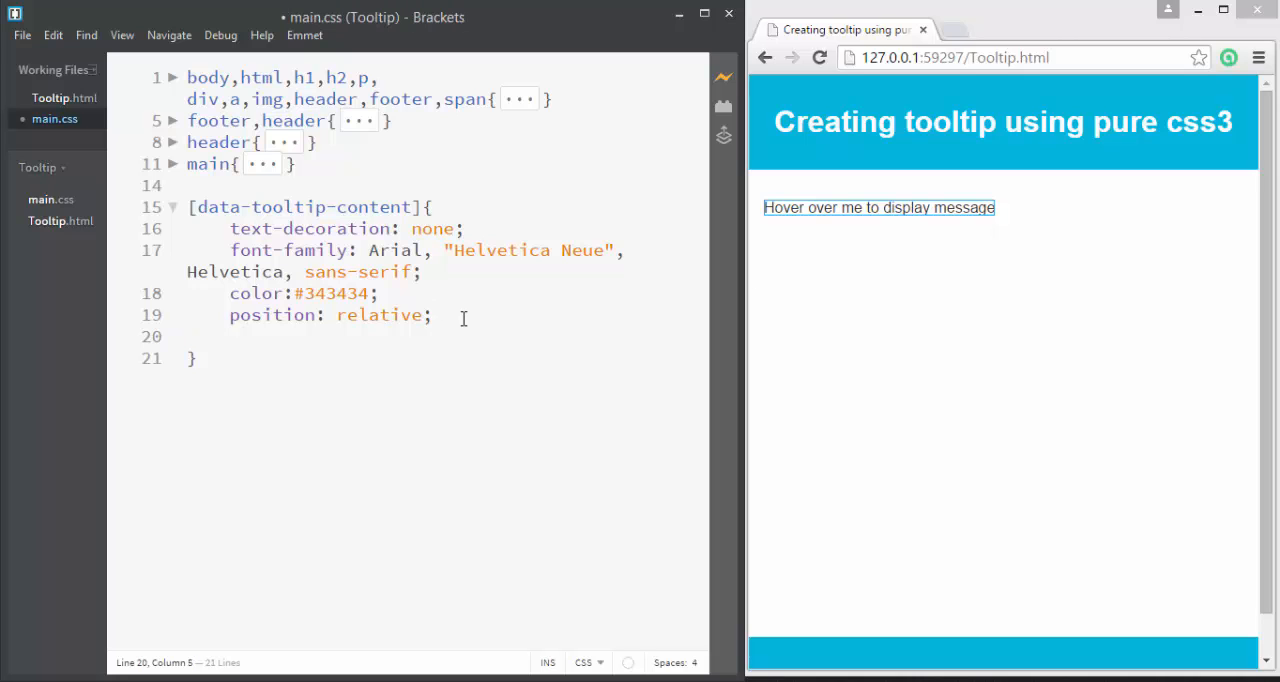
key("Return")
type("t")
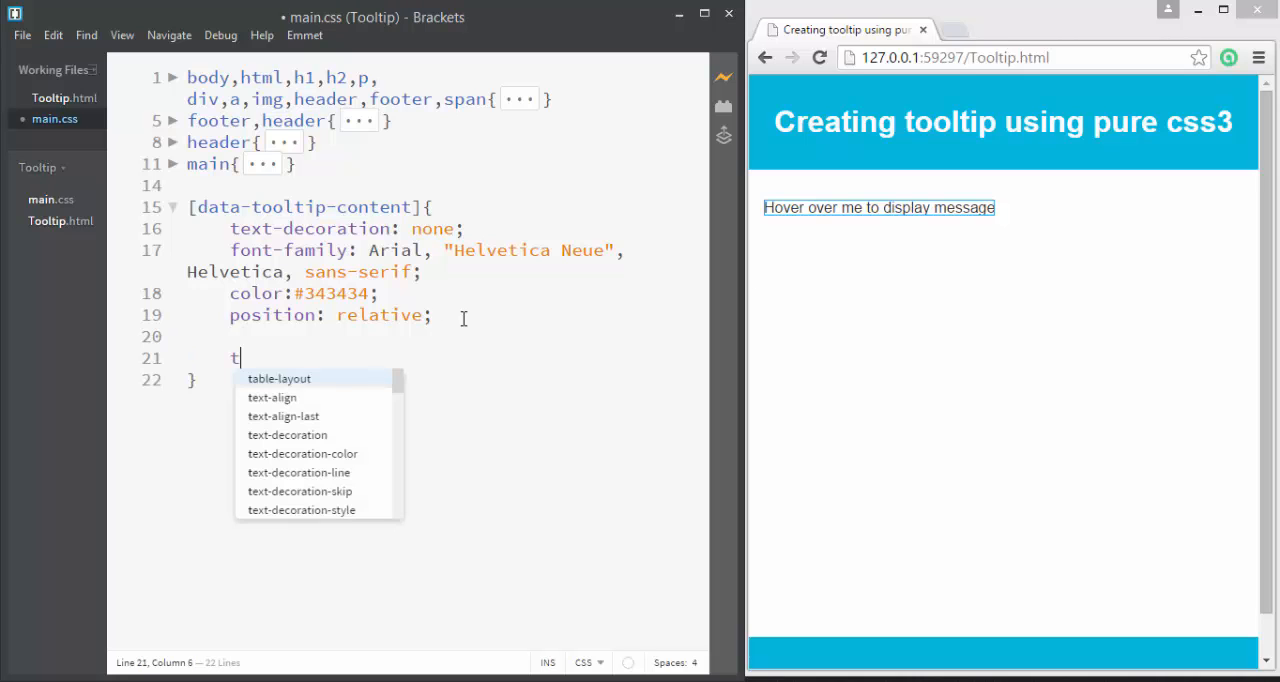
type("ext-t")
key("Return")
key("Return")
type(";")
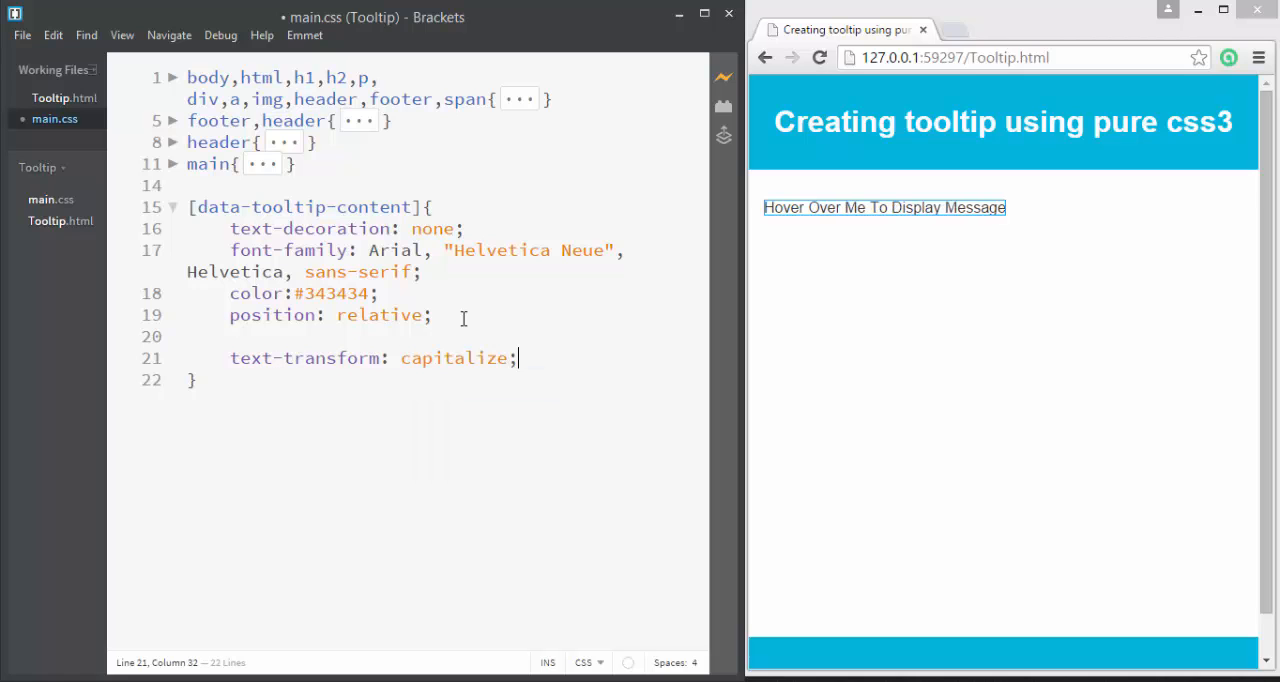
- Save, then copy the [data-tooltip-content] selector and paste it on line 23
key("ctrl+s")
key("Down")
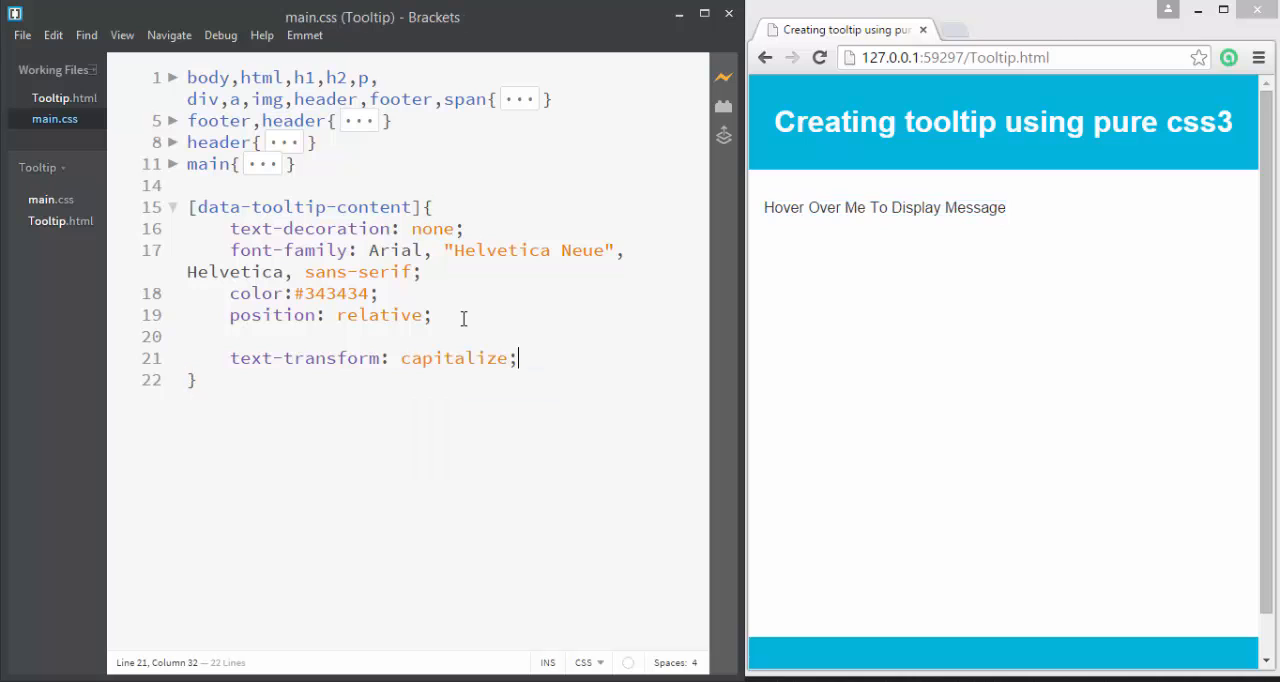
key("Return")
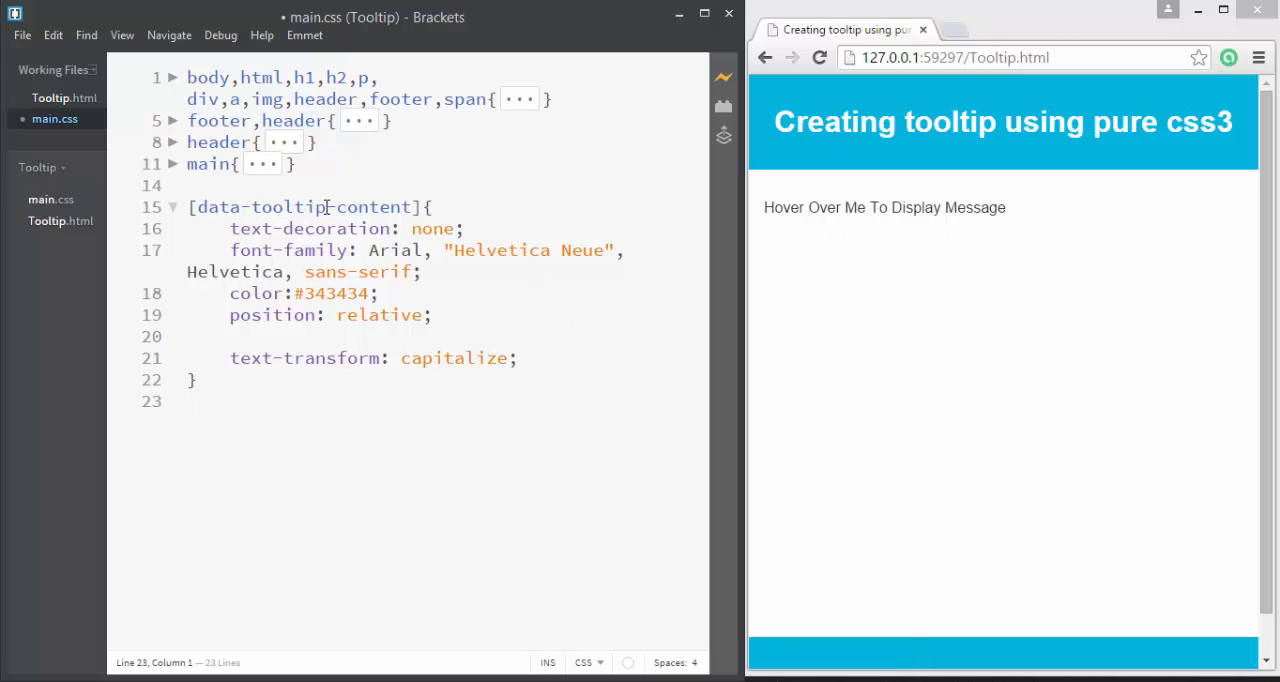
left_click(427, 207)
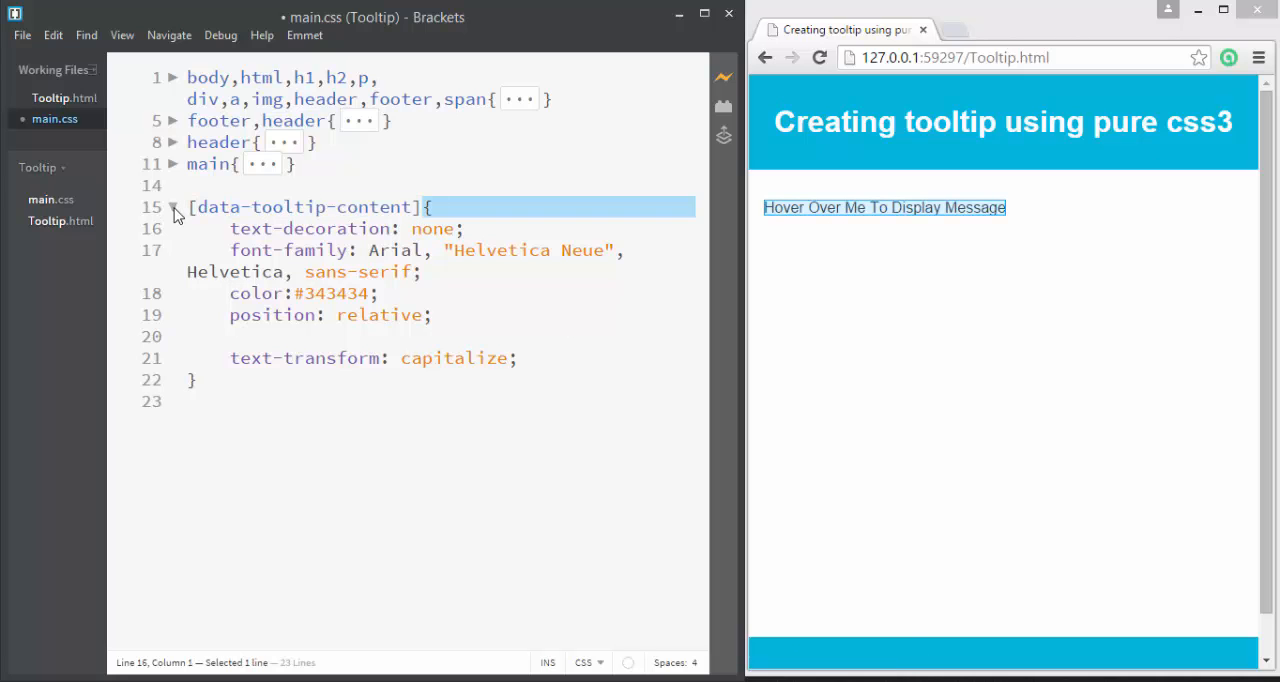
left_click(187, 207, "shift")
key("ctrl+c")
left_click(217, 402)
key("ctrl+v")
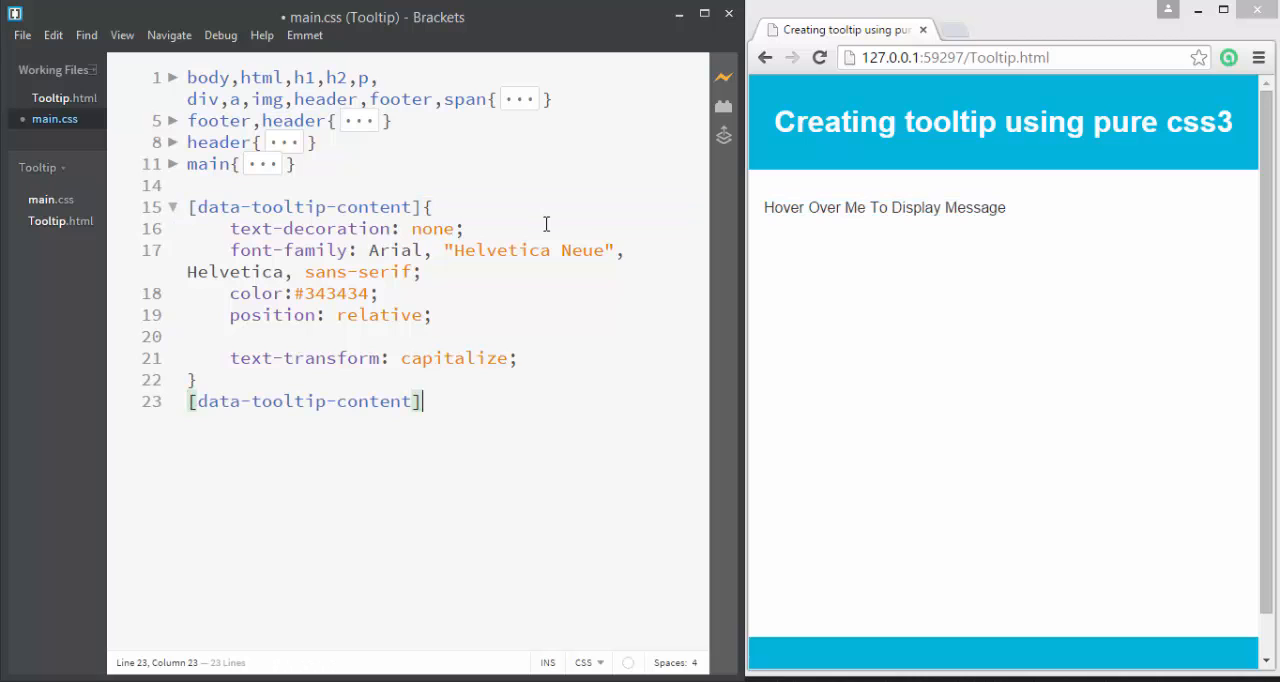
type(":h")
type("over{}")
- Turn the pasted selector into a :hover rule setting color: #56beba
key("Left")
key("Return")
key("Up")
key("Return")
key("Up")
key("Tab")
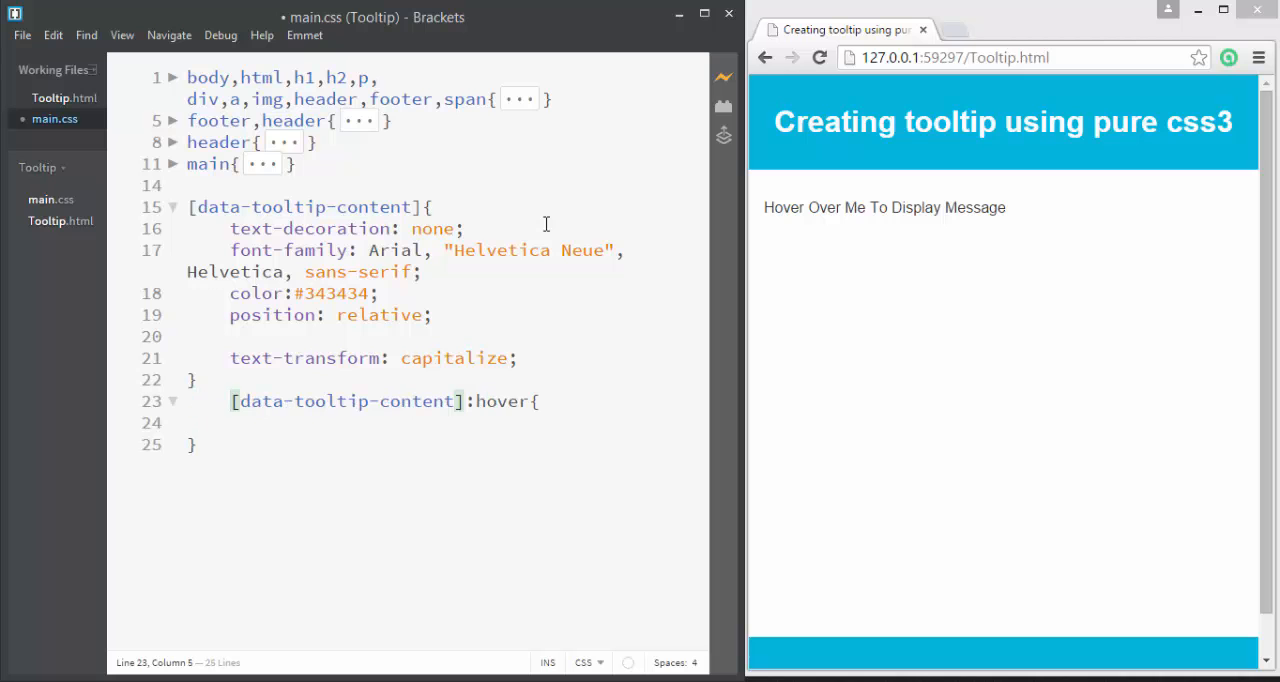
key("BackSpace")
key("Down")
type("co")
type("lor")
type(": ")
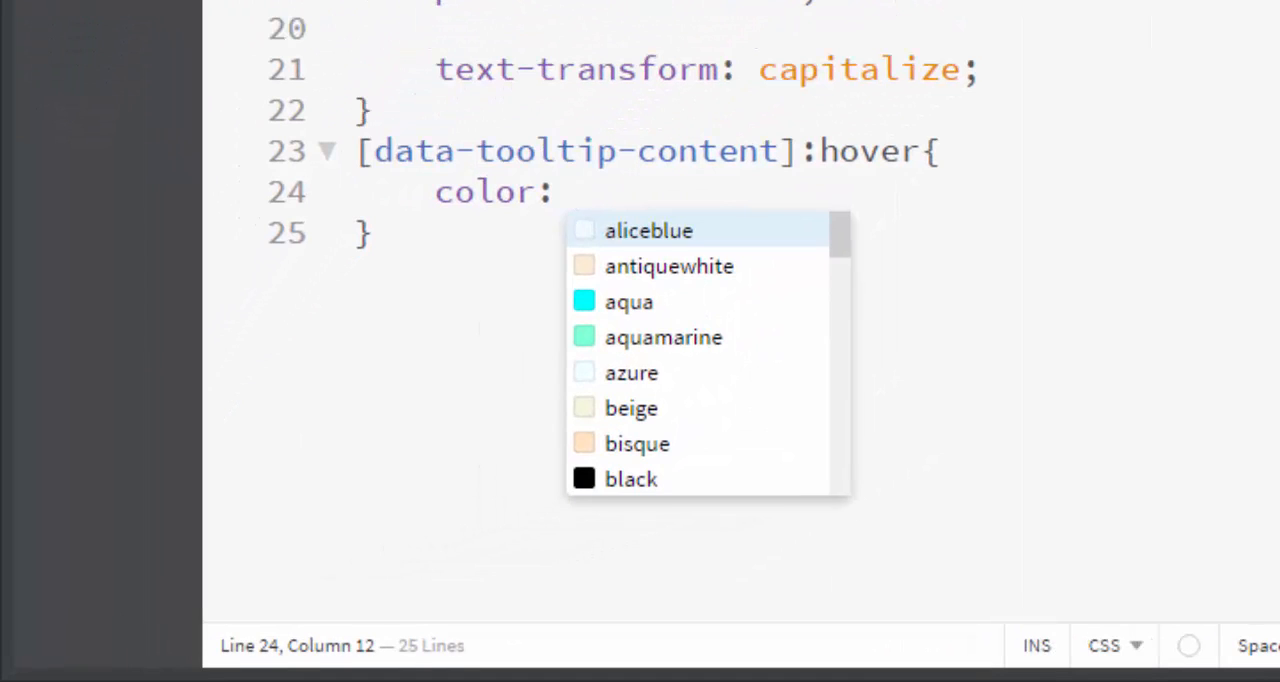
type("#56")
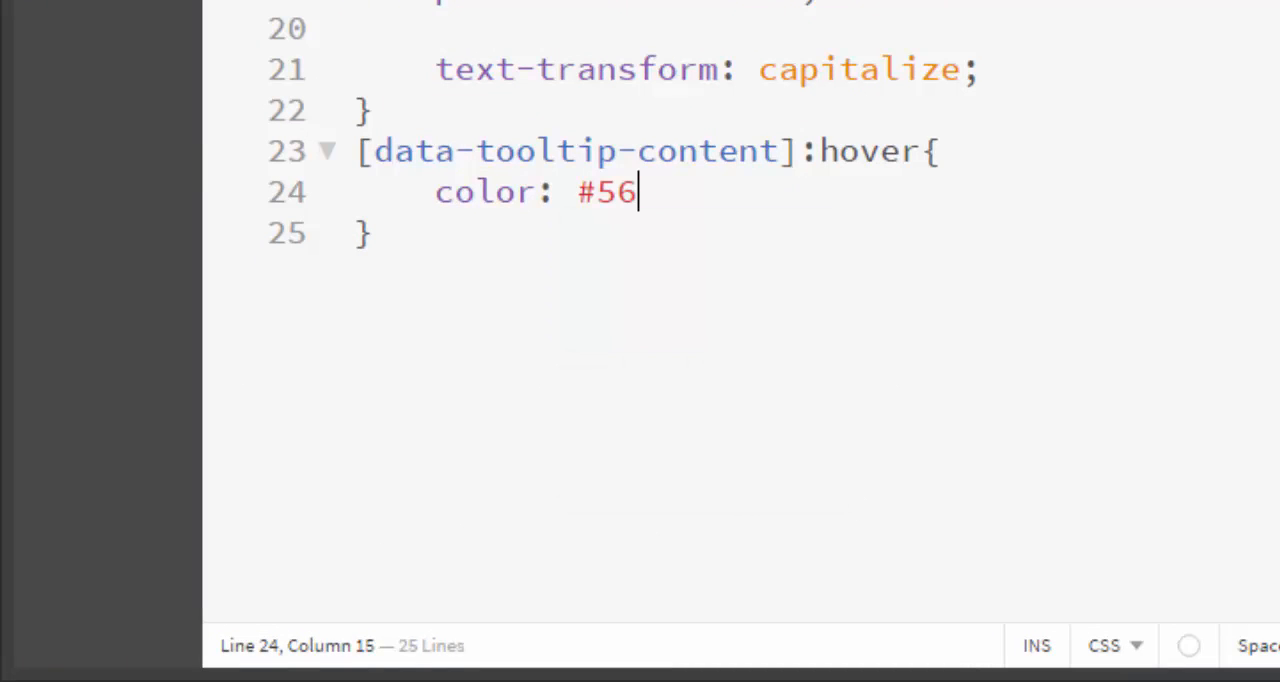
type("beba;")
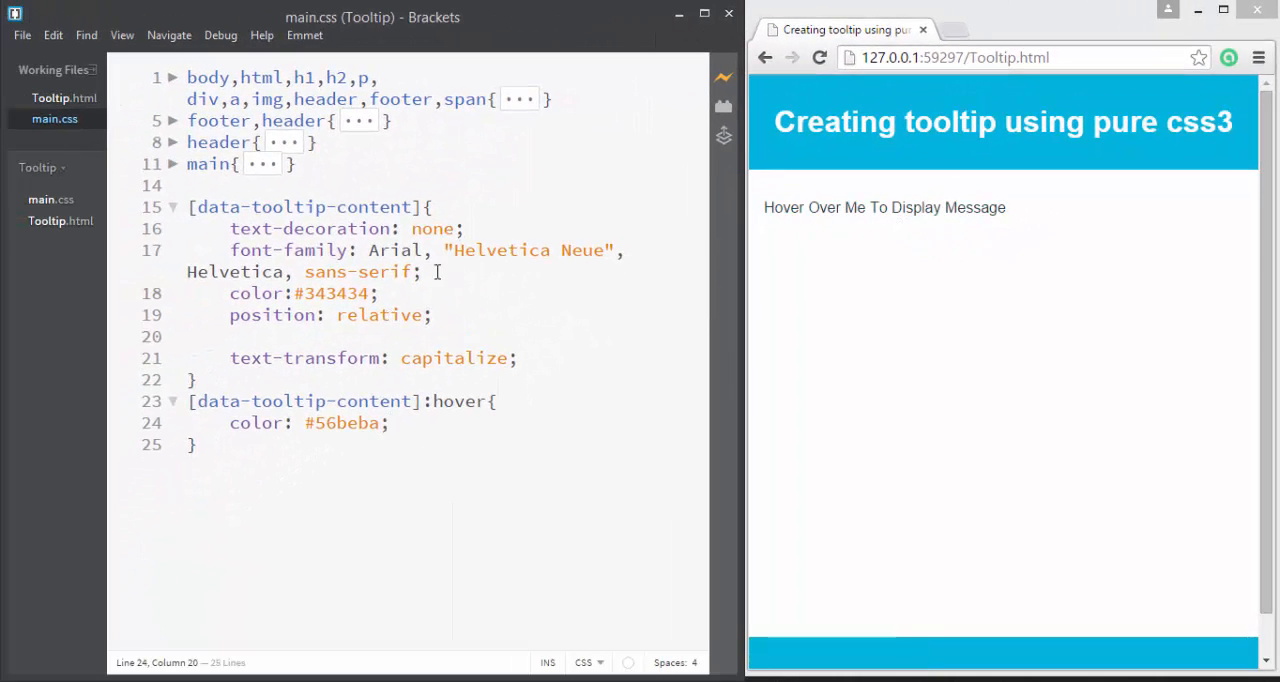
left_click(322, 462)
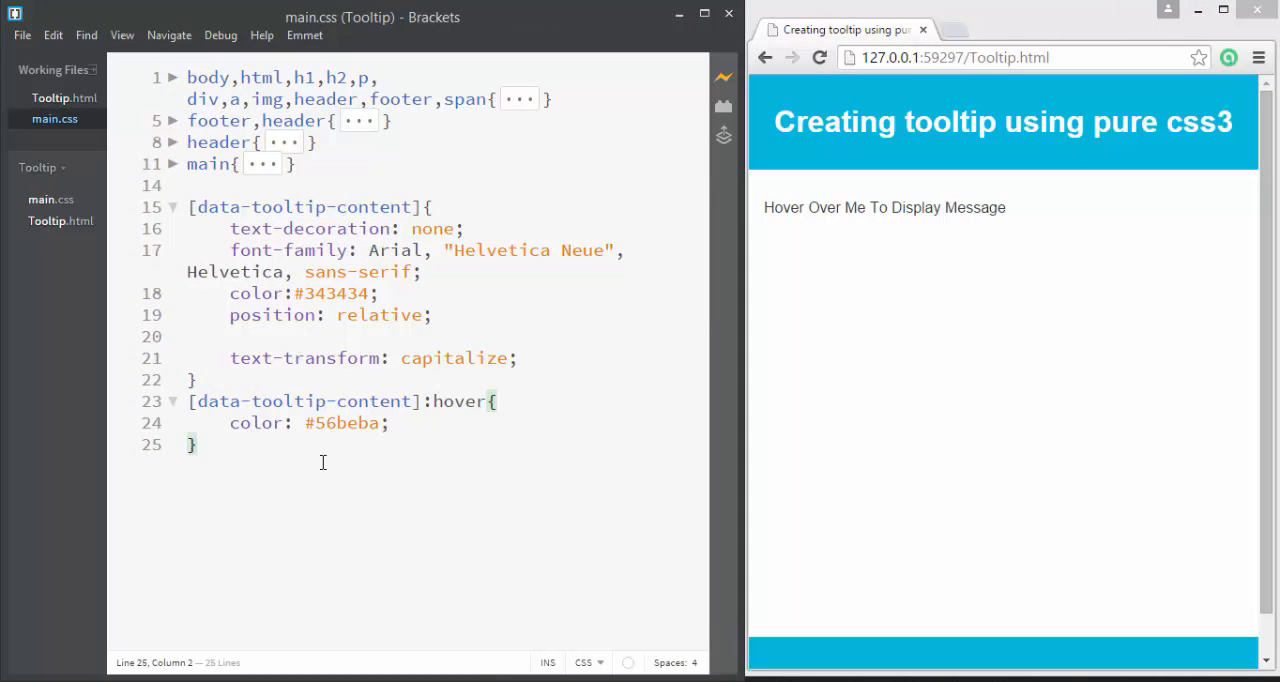
key("Return")
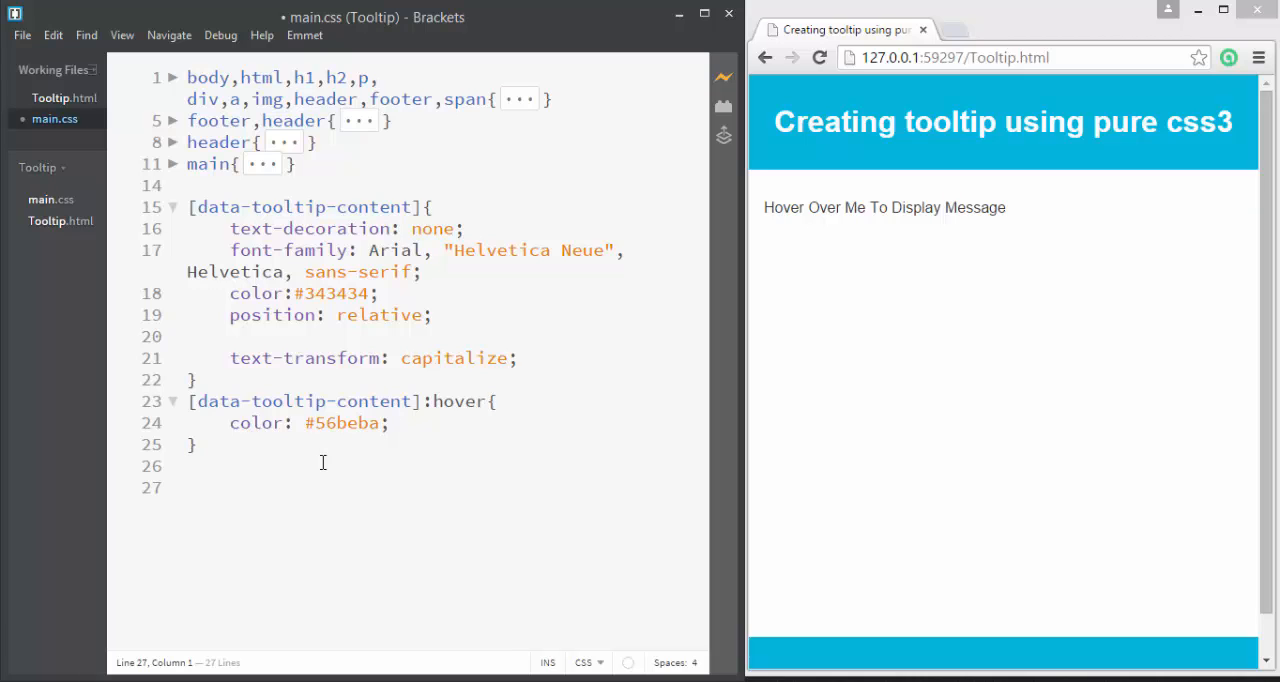
- Paste the selector again as an ::after rule with placeholder content "Tooltip"
key("ctrl+v")
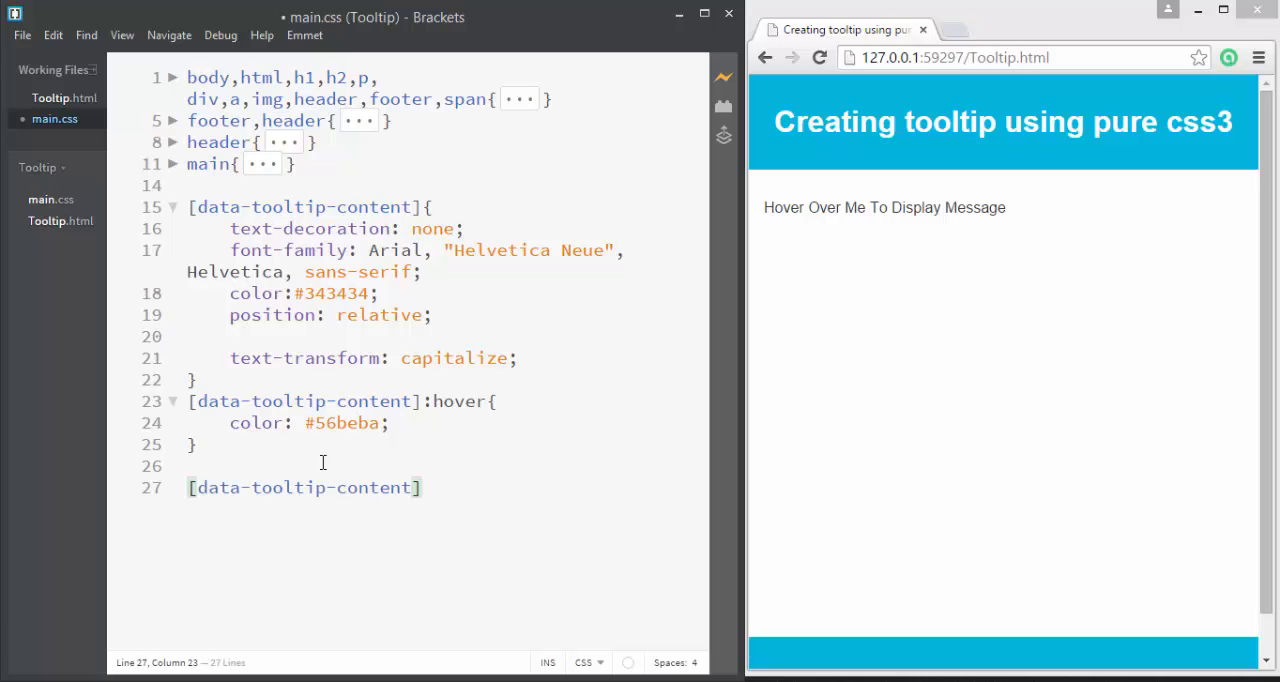
type("::after")
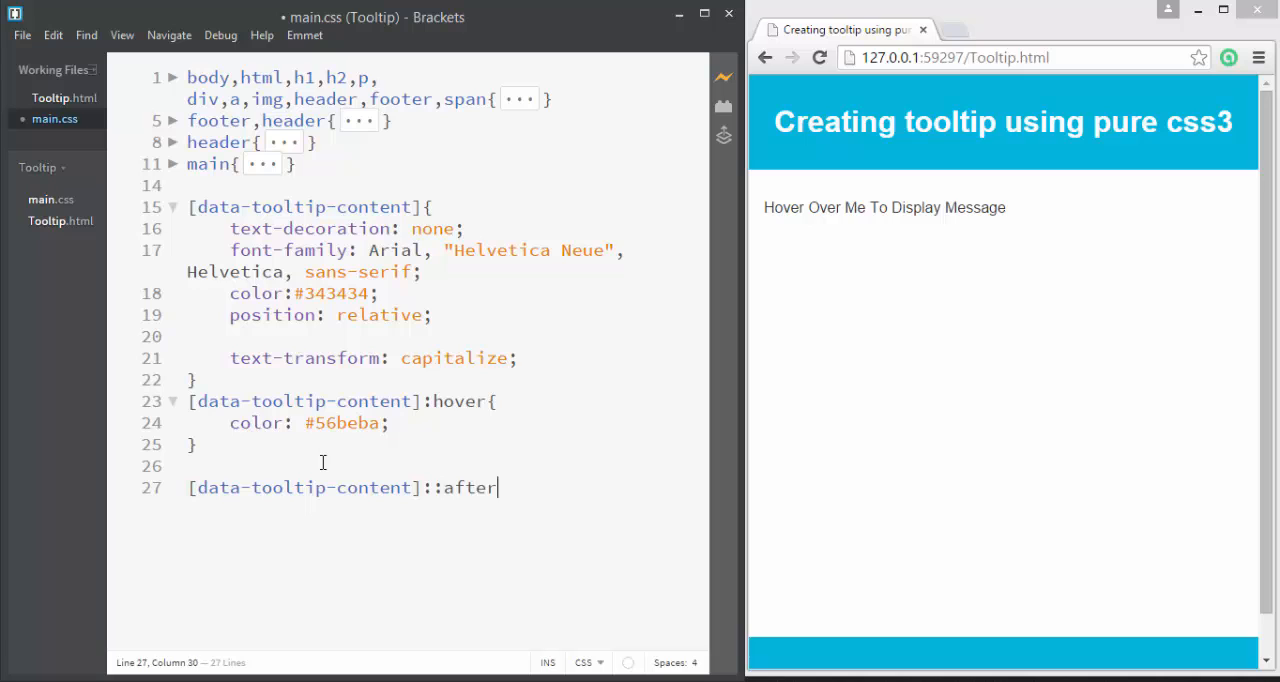
type("{}")
key("Left")
key("Return")
key("Return")
key("Up")
key("Tab")
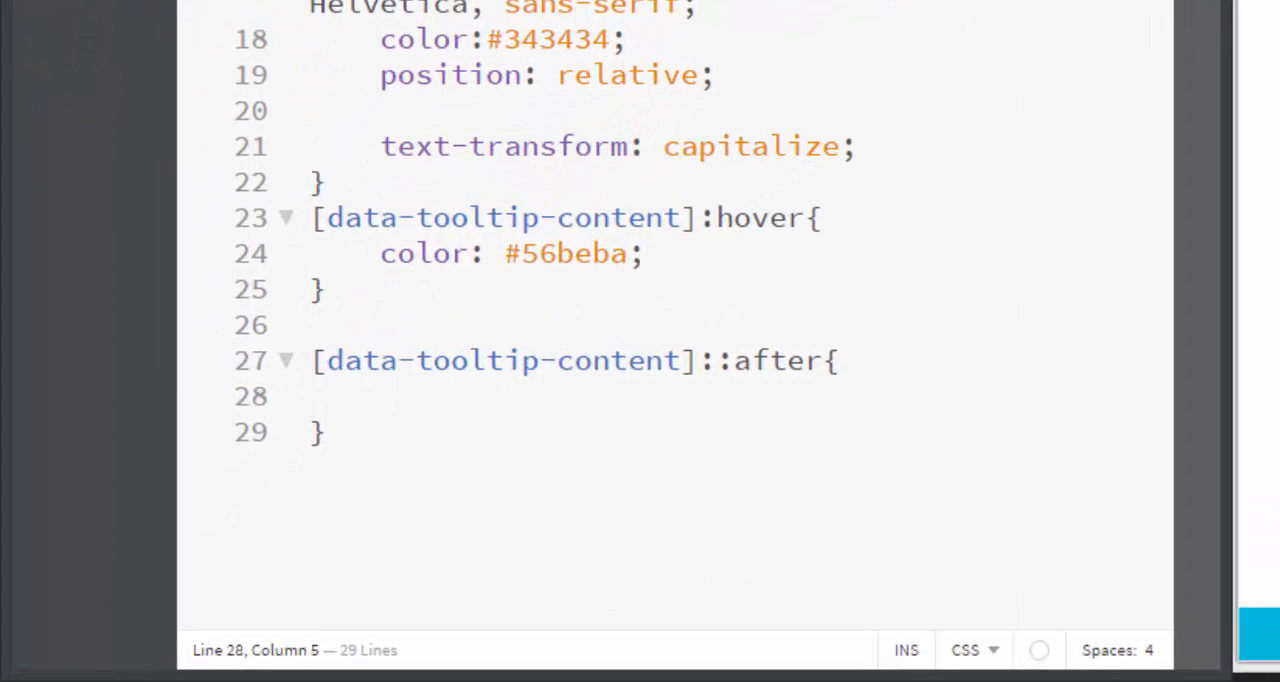
type("content: \"Too")
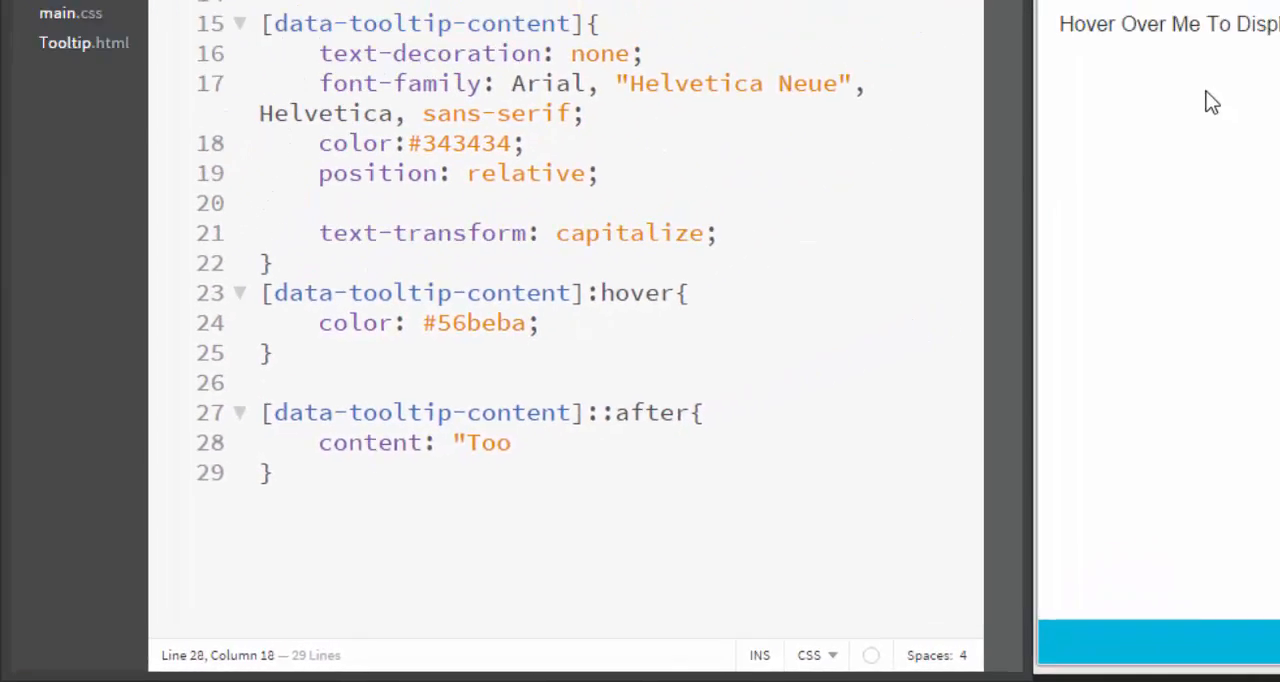
type("lti")
type("p\";")
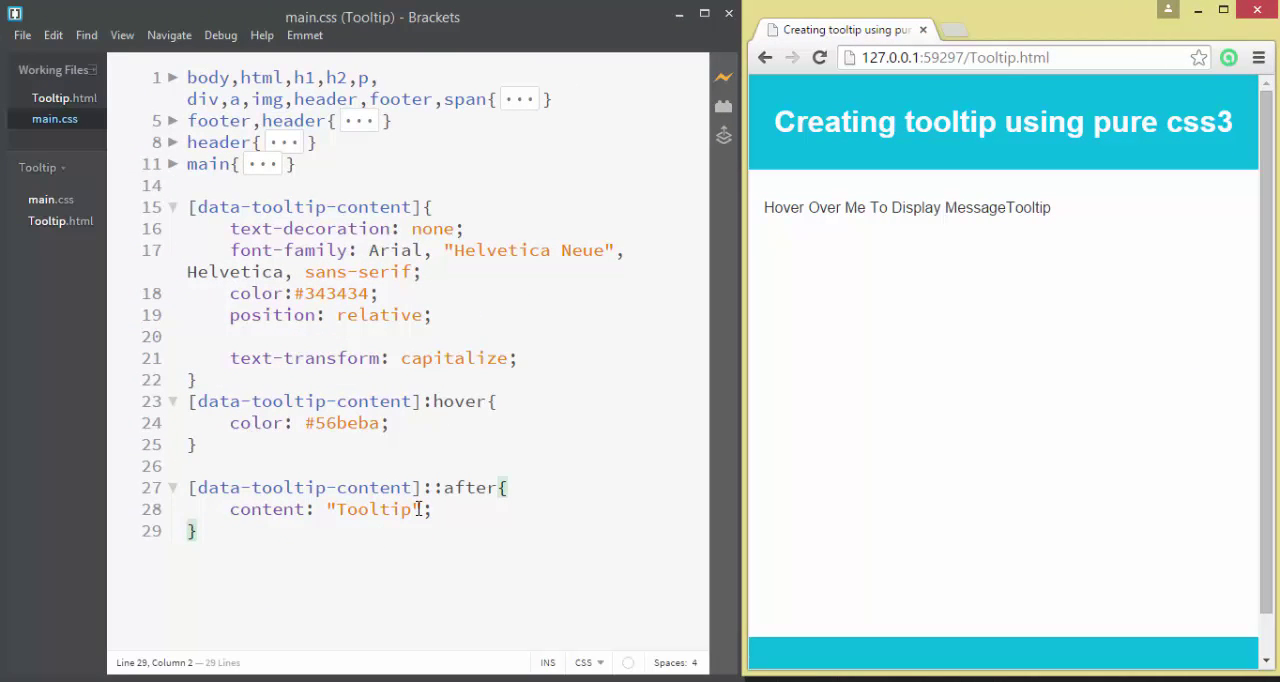
- Rename the pseudo-element to ::before and delete the placeholder content line
left_click(419, 509)
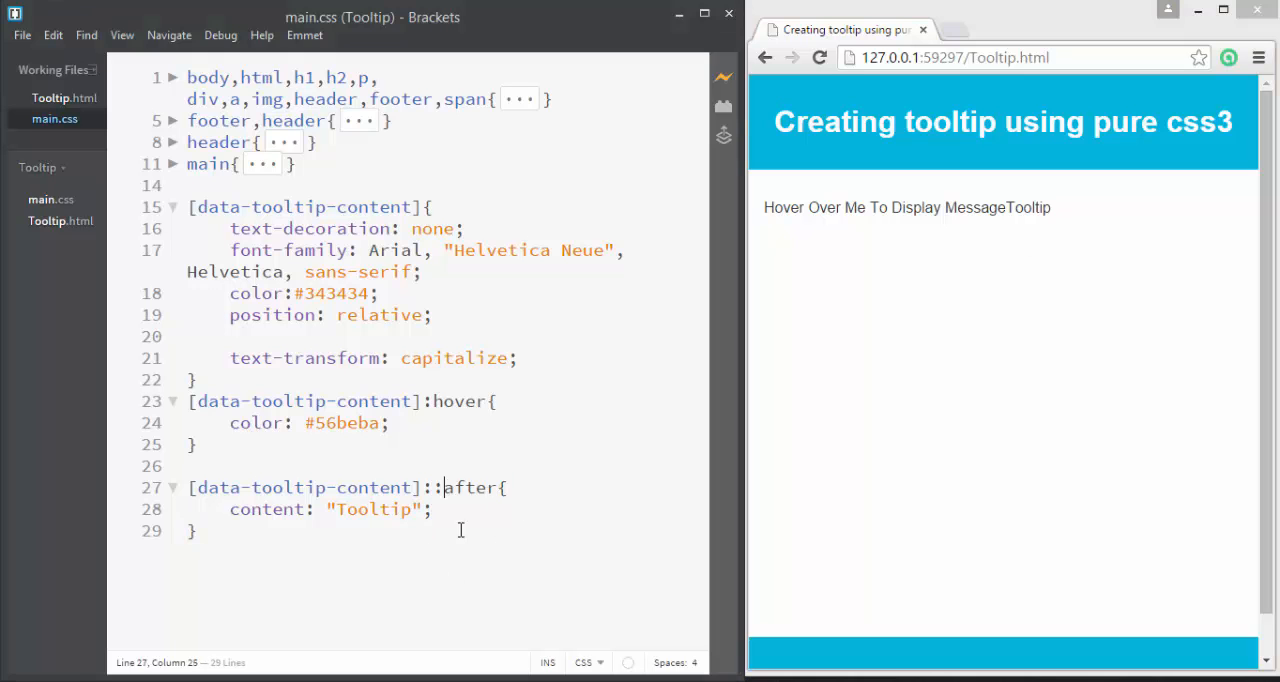
key("ctrl+shift+Right")
type("be")
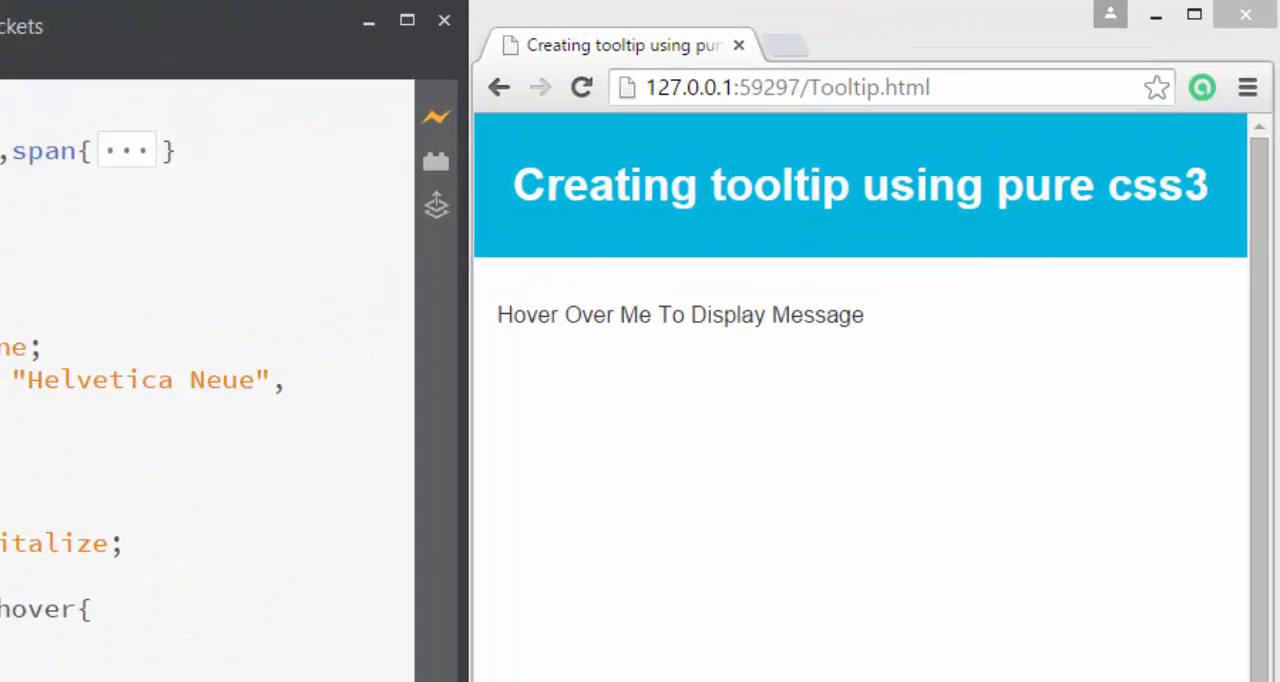
type("fore{")
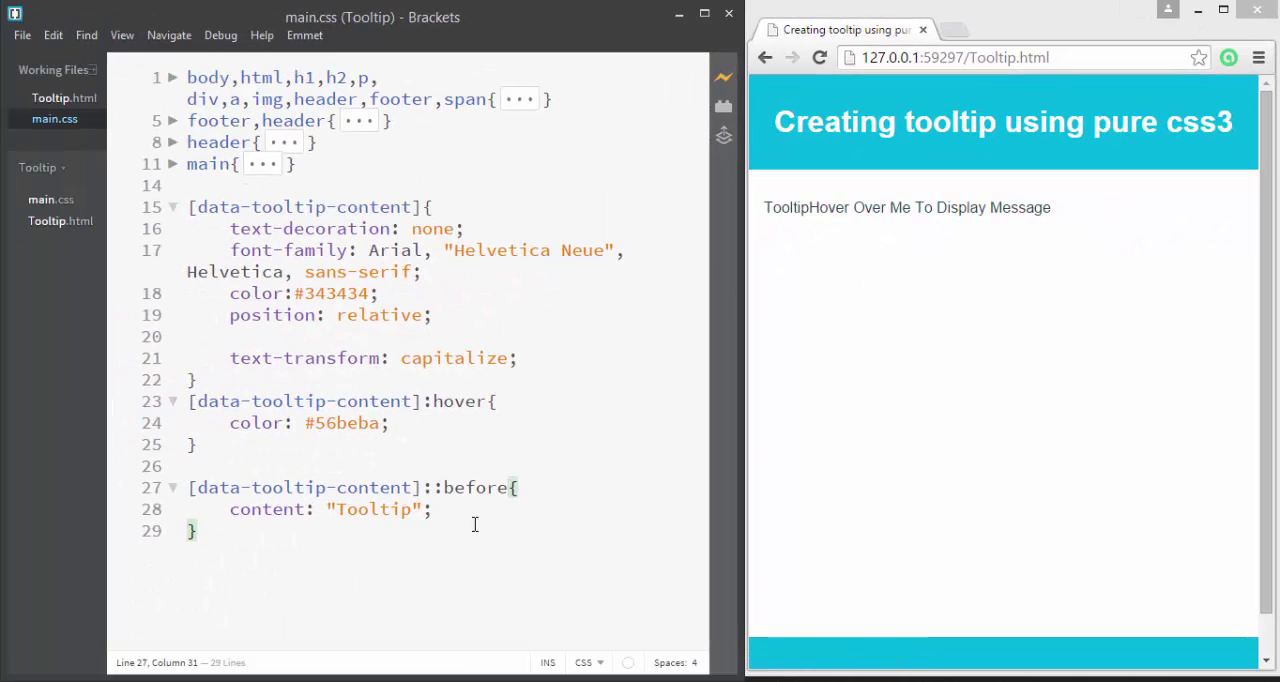
left_click(480, 512)
key("shift+Home")
key("BackSpace")
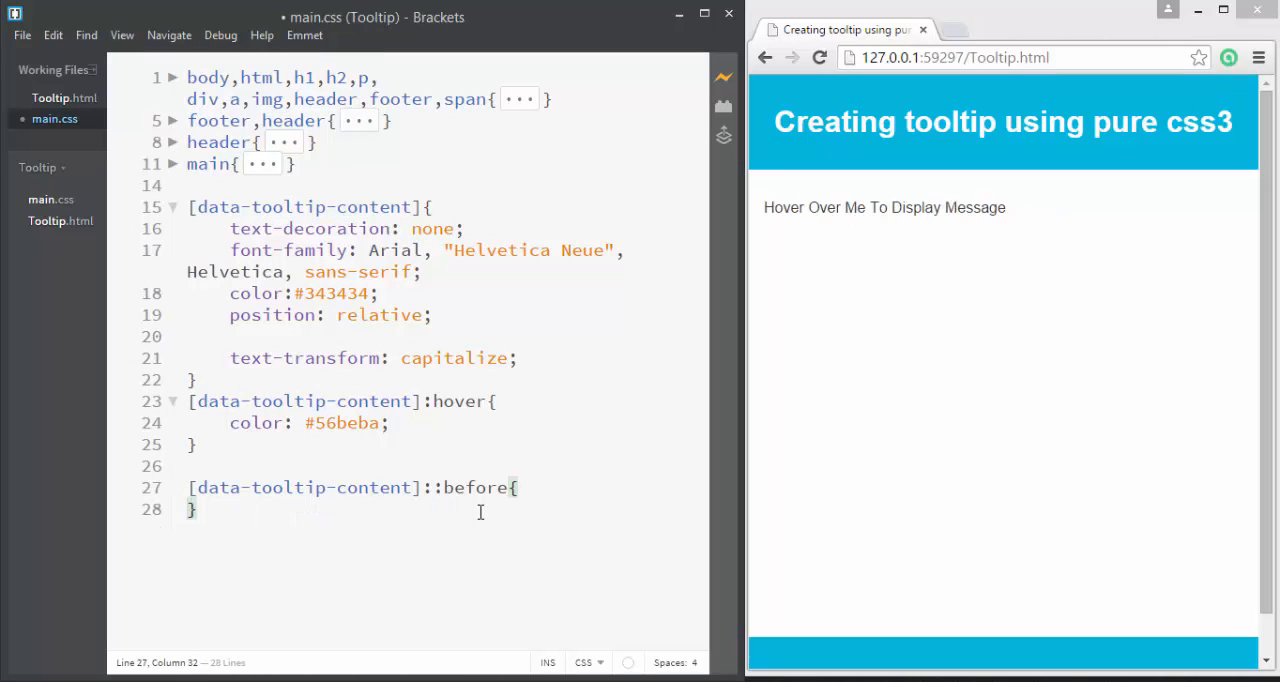
- Set the ::before rule's content to attr(data-tooltip-content) and save
key("Tab")
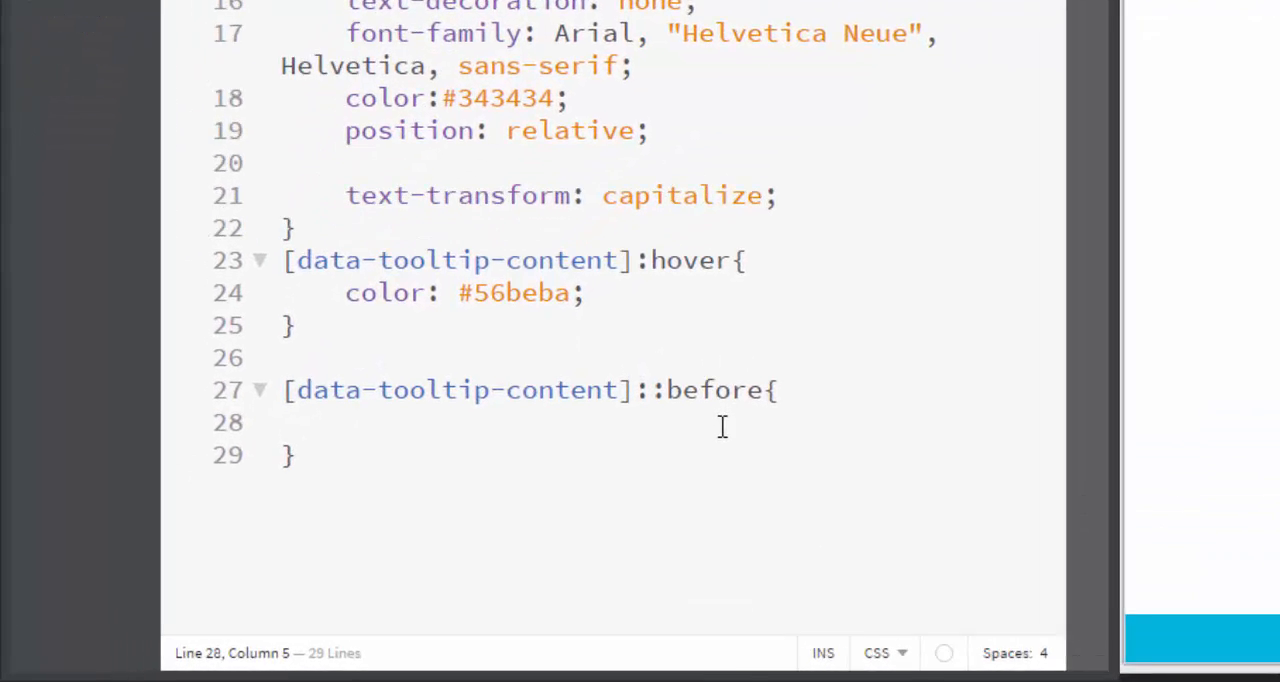
type("content:")
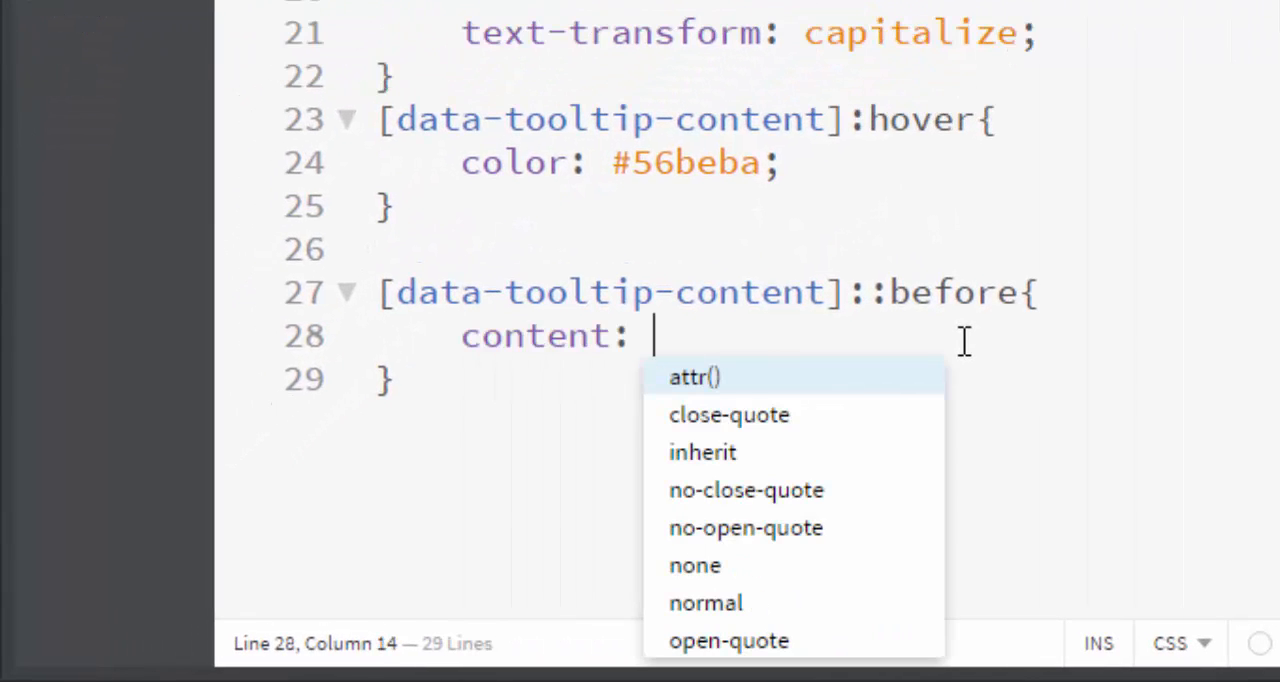
key("Return")
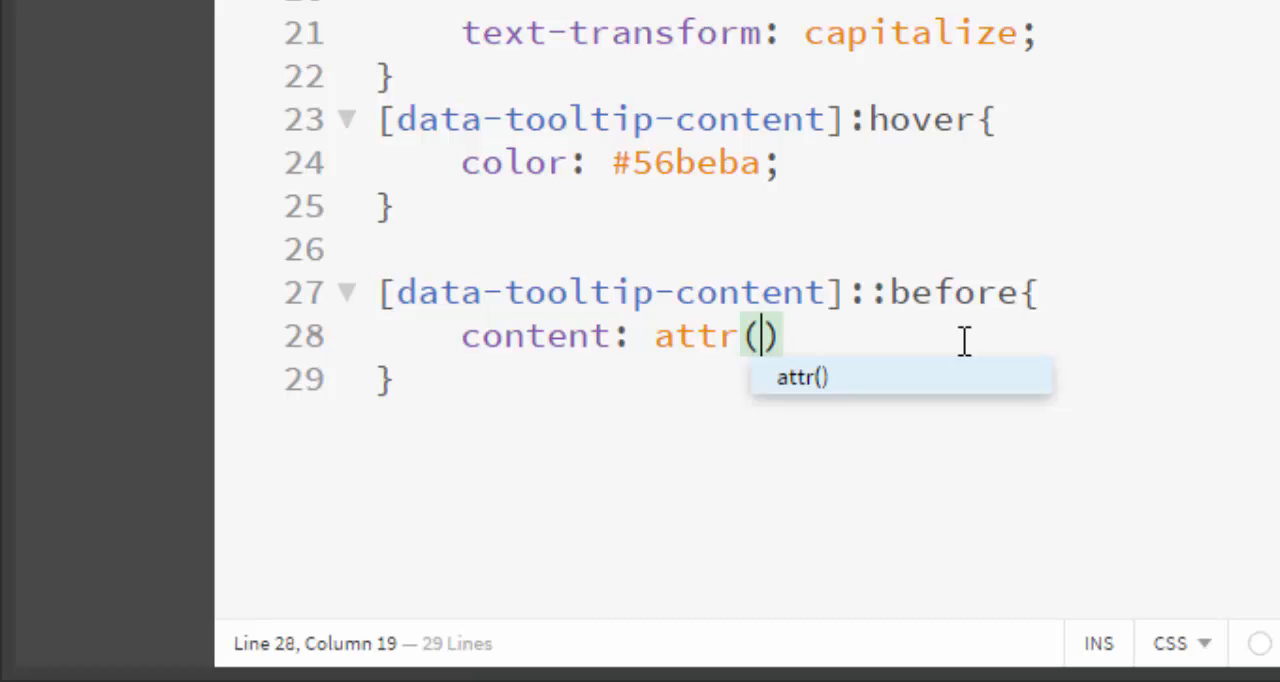
type("data-tto")
key("BackSpace")
key("BackSpace")
type("ooltip-co")
type("nte")
type("nt)")
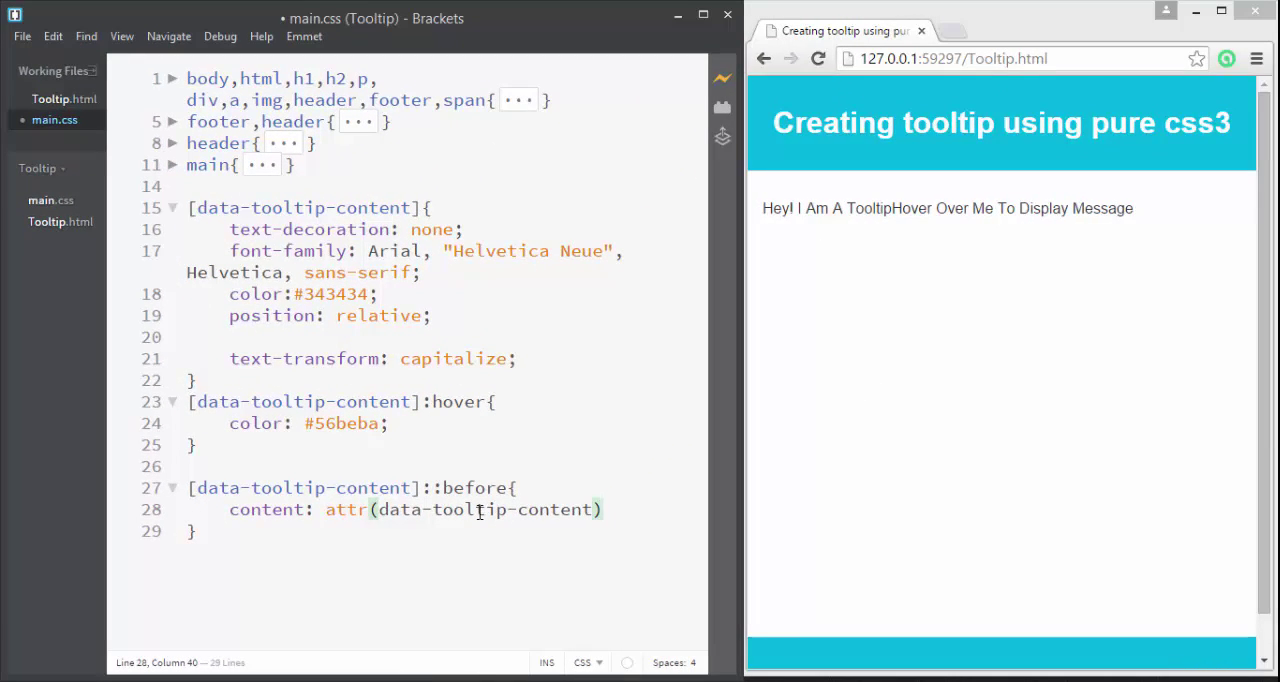
type(";")
key("ctrl+s")
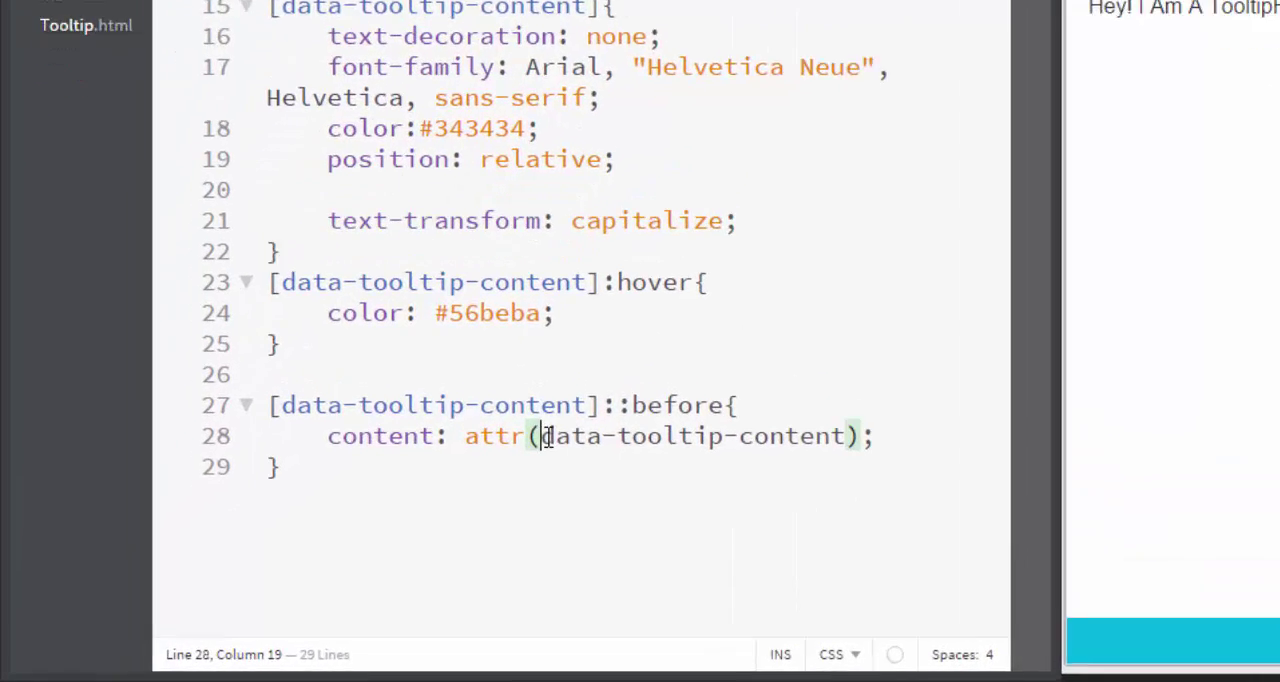
left_click_drag(378, 509, 591, 509)
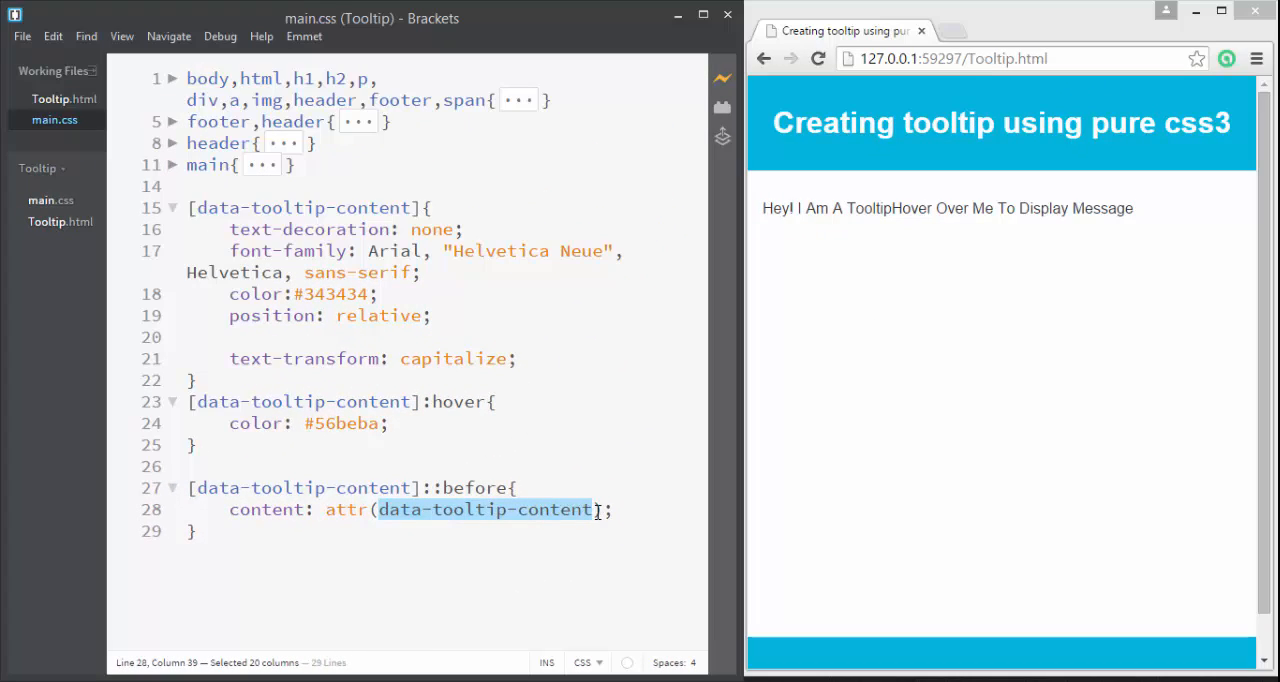
left_click(64, 99)
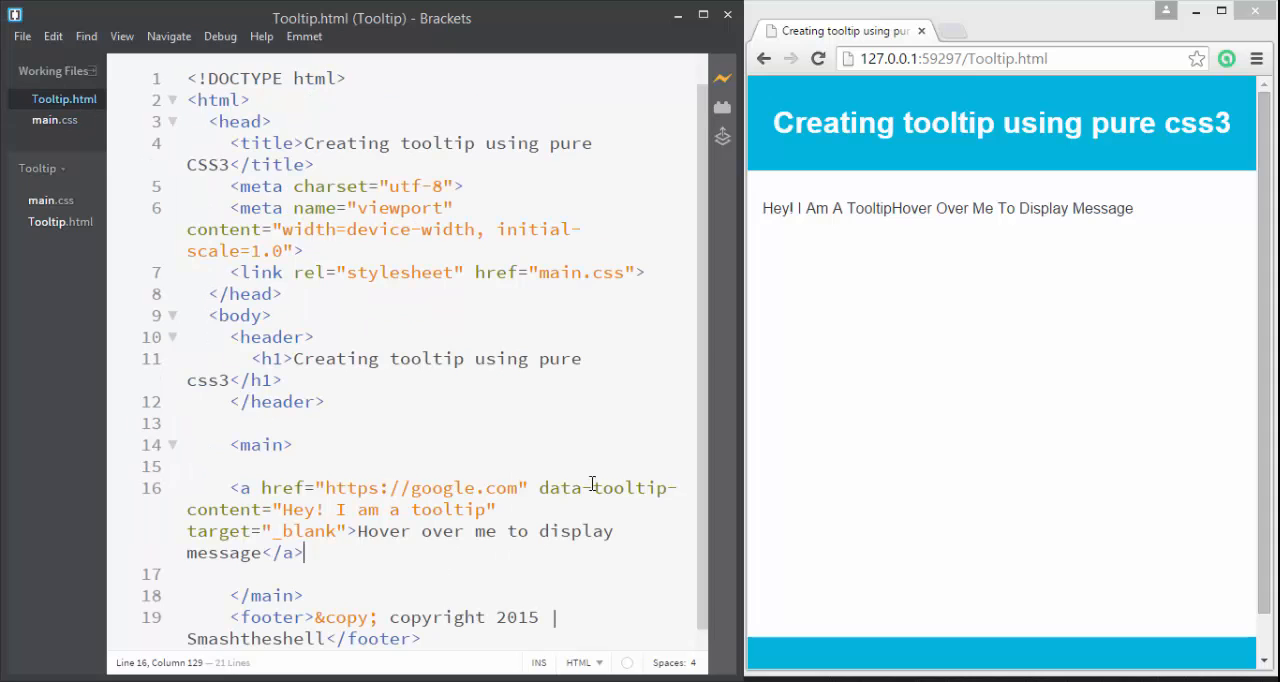
left_click(591, 487)
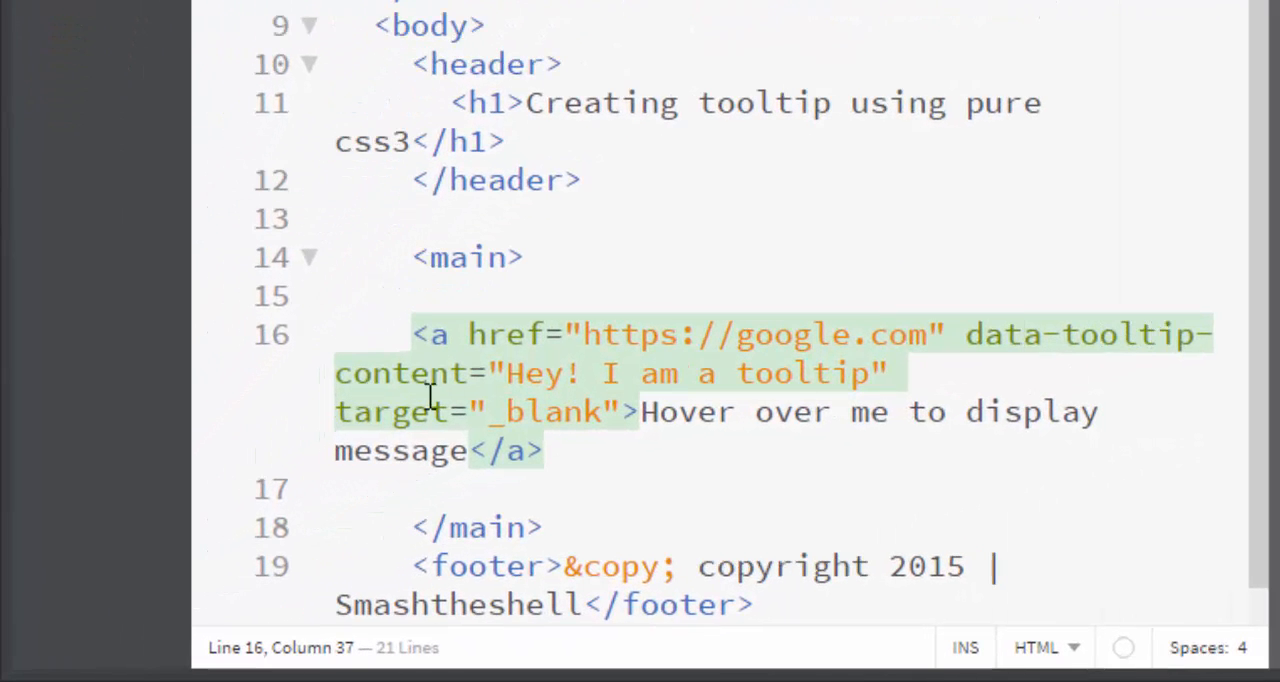
left_click(490, 373)
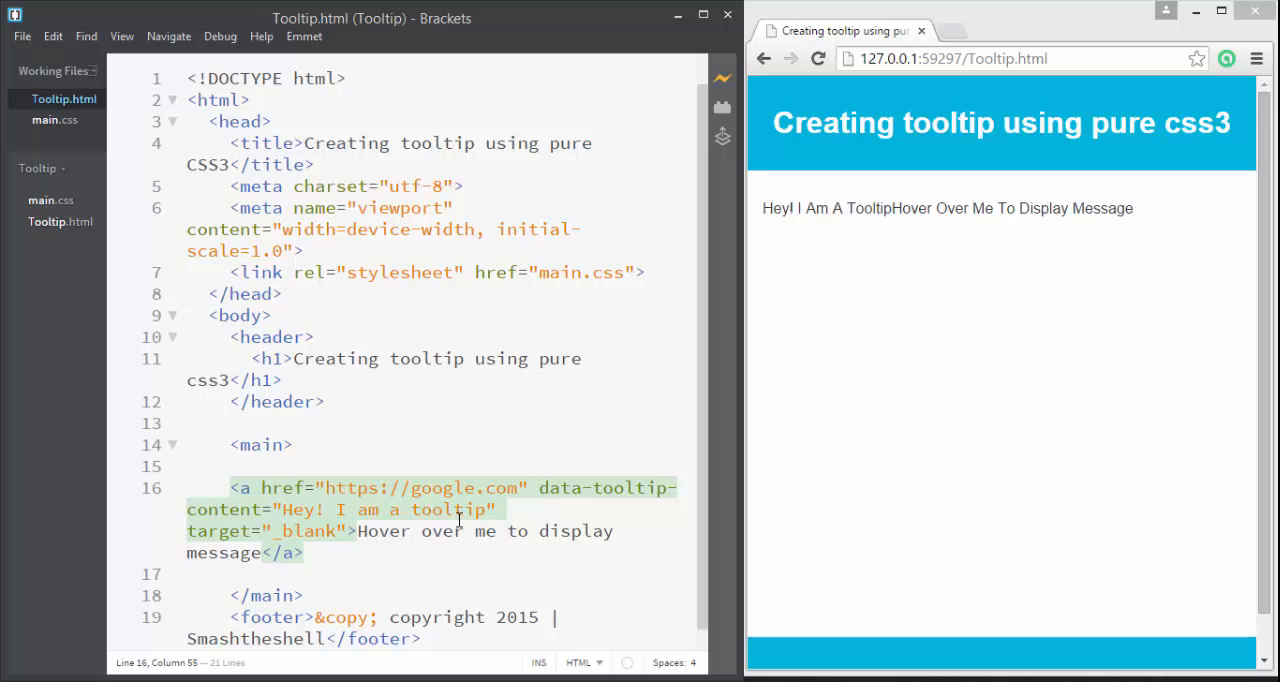
left_click_drag(280, 509, 487, 510)
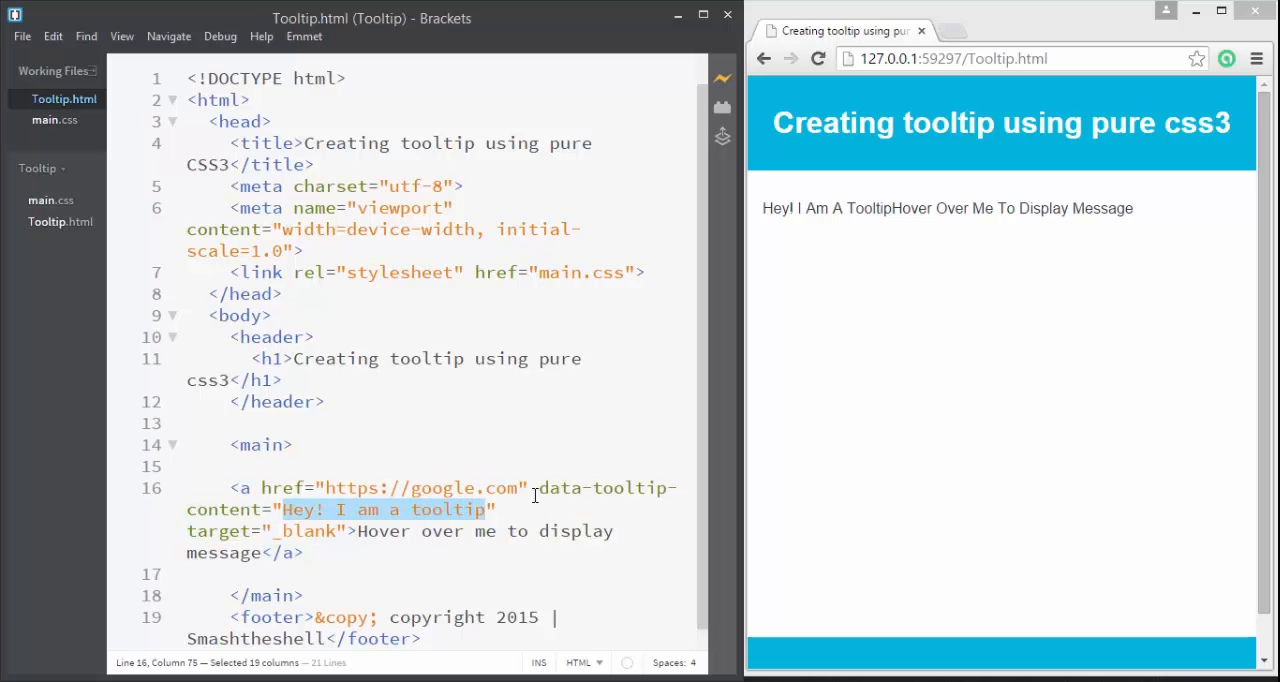
left_click(54, 120)
- Change ::before to ::after and give the tooltip text colour #30f38f
double_click(726, 385)
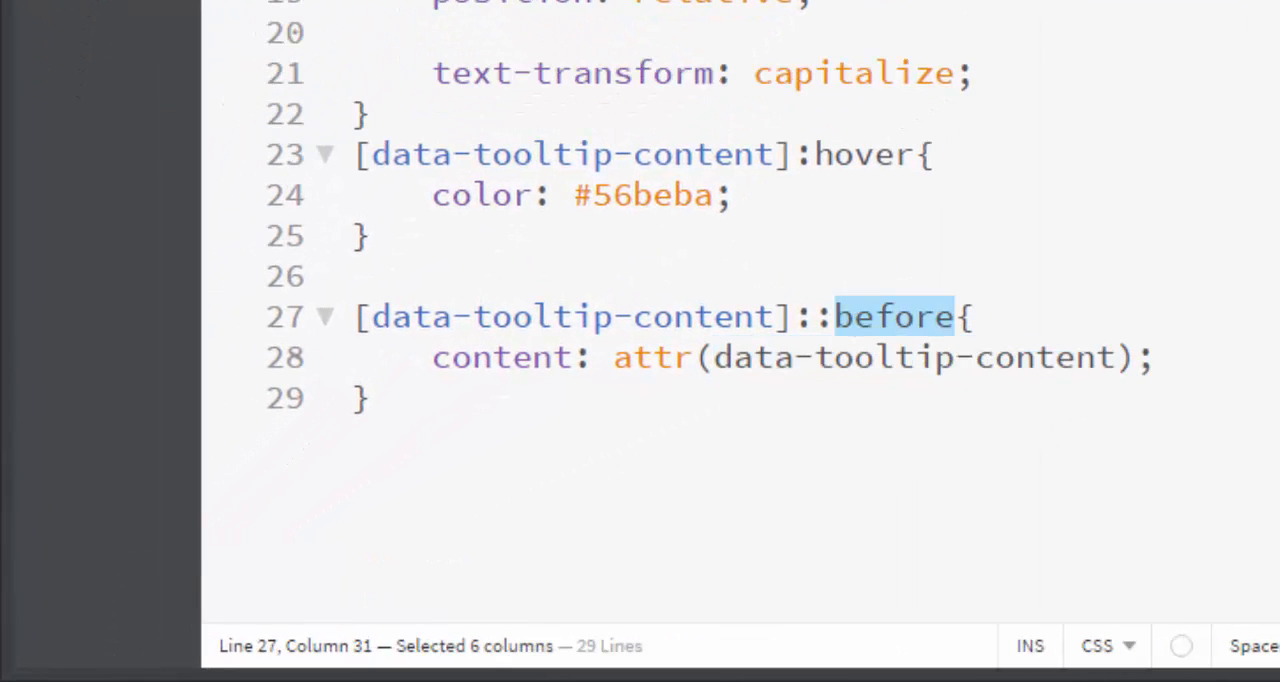
type("after")
key("Down")
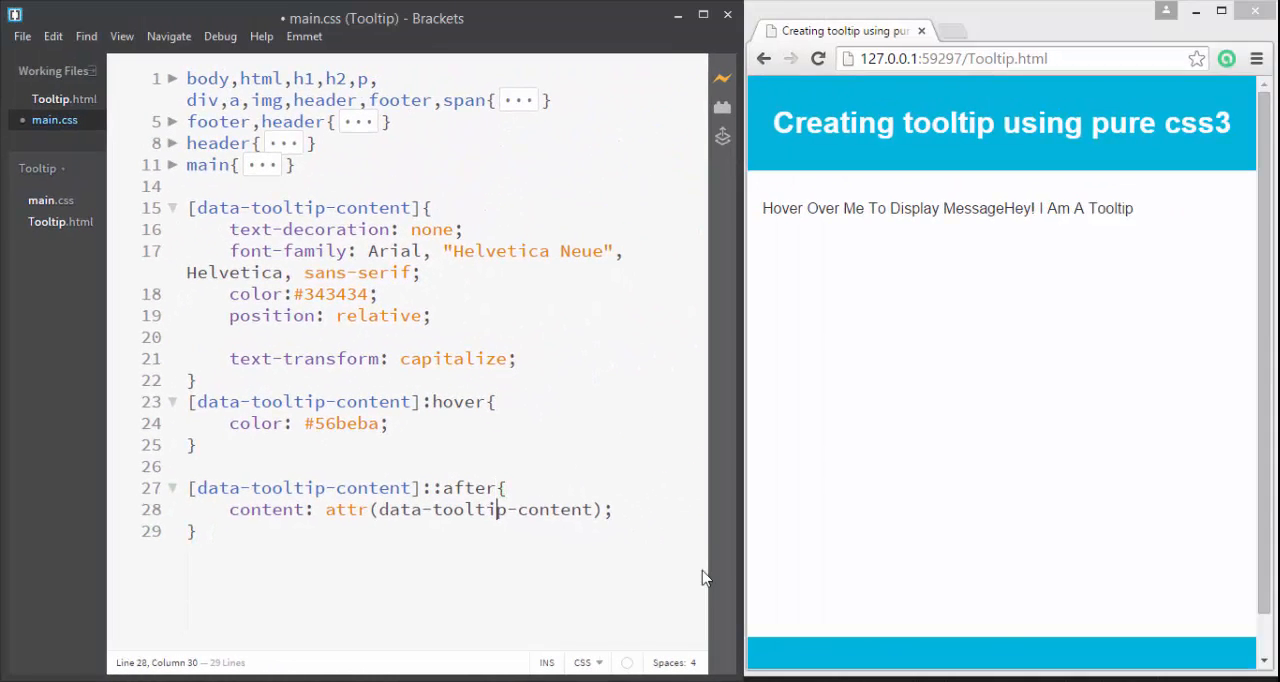
key("ctrl+s")
key("End")
key("Return")
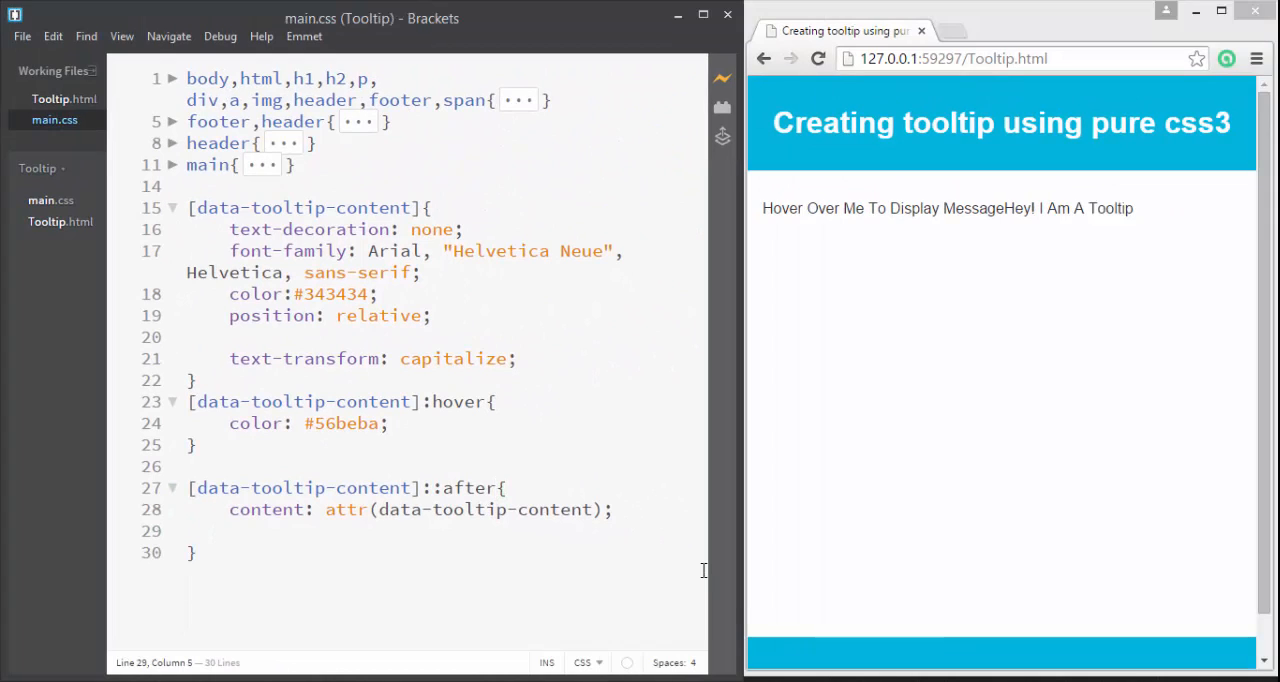
type("color: #3")
key("BackSpace")
key("BackSpace")
type("#30")
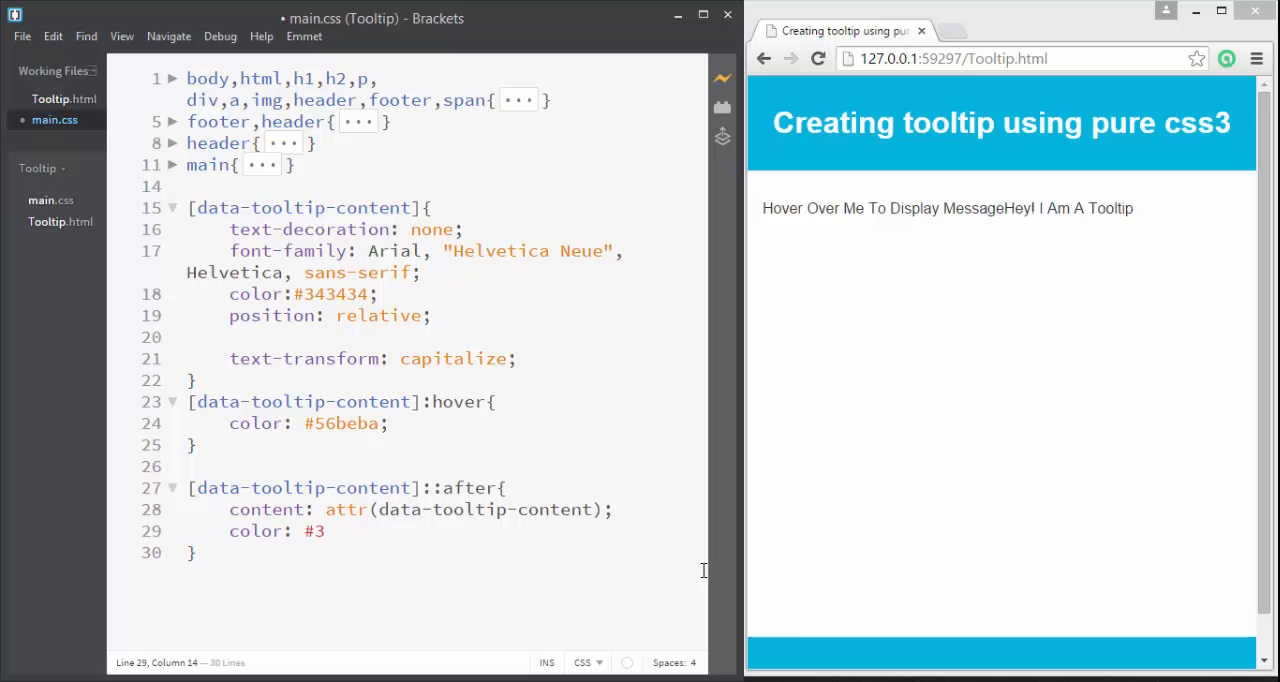
type("f38f;")
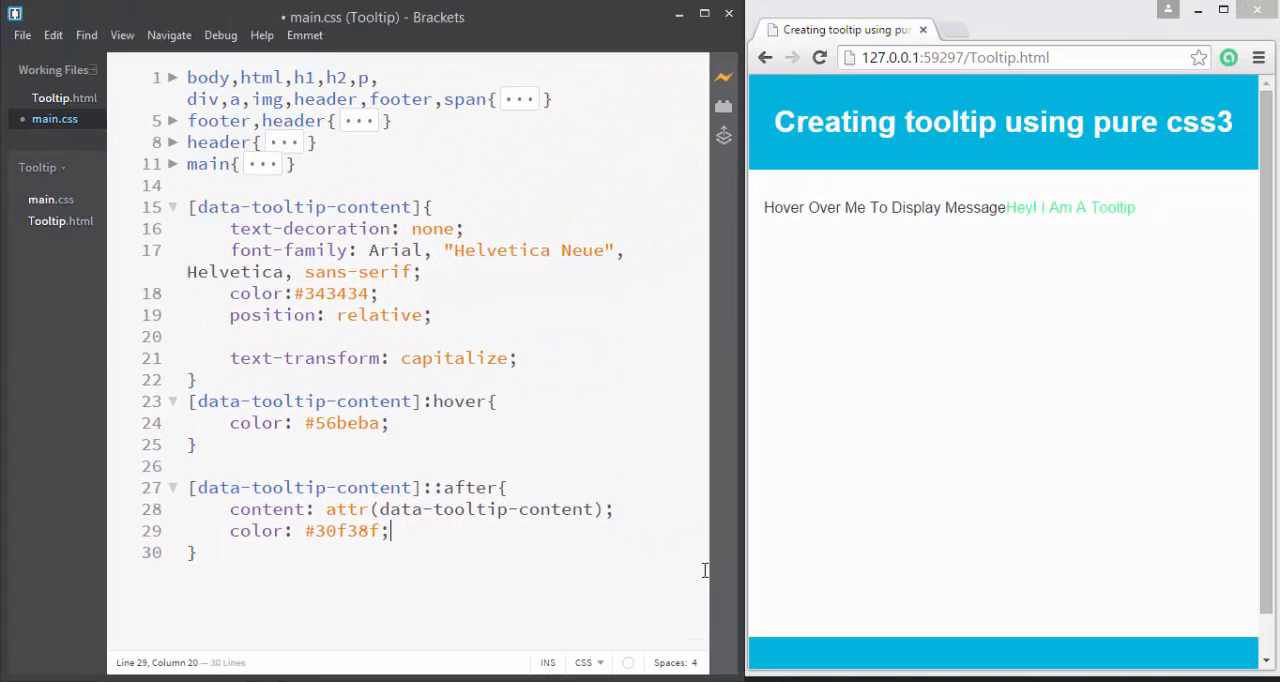
key("Return")
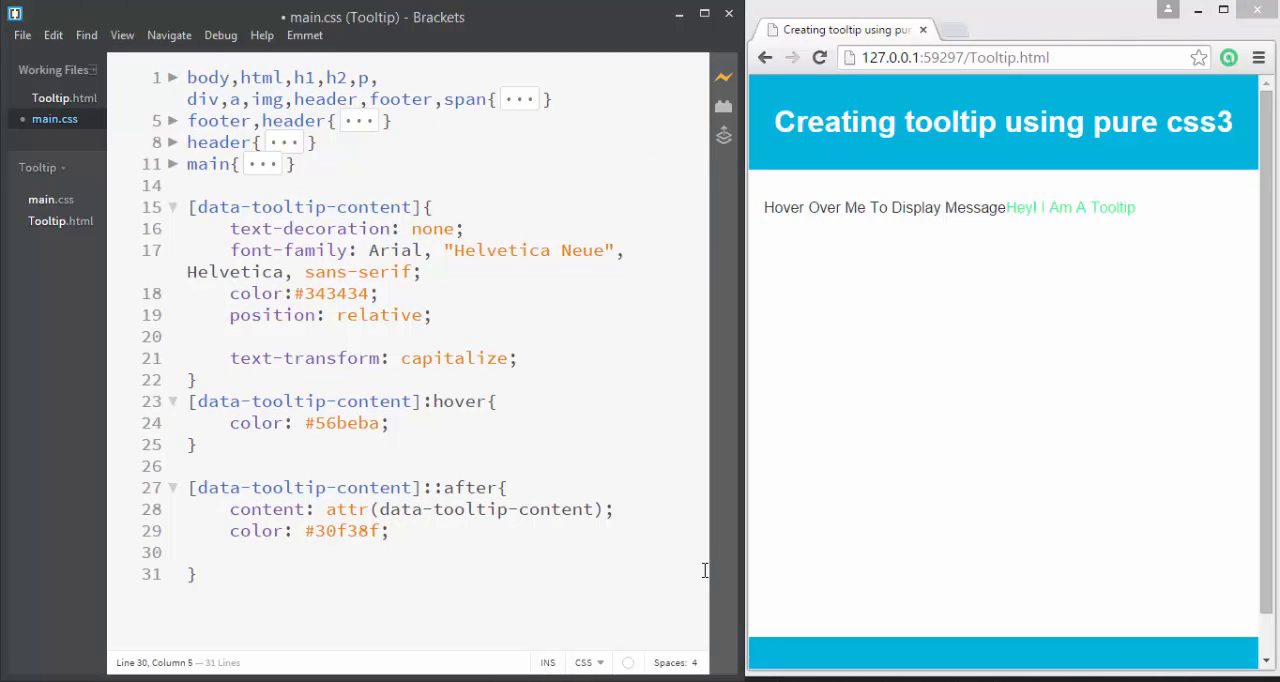
type("background: ")
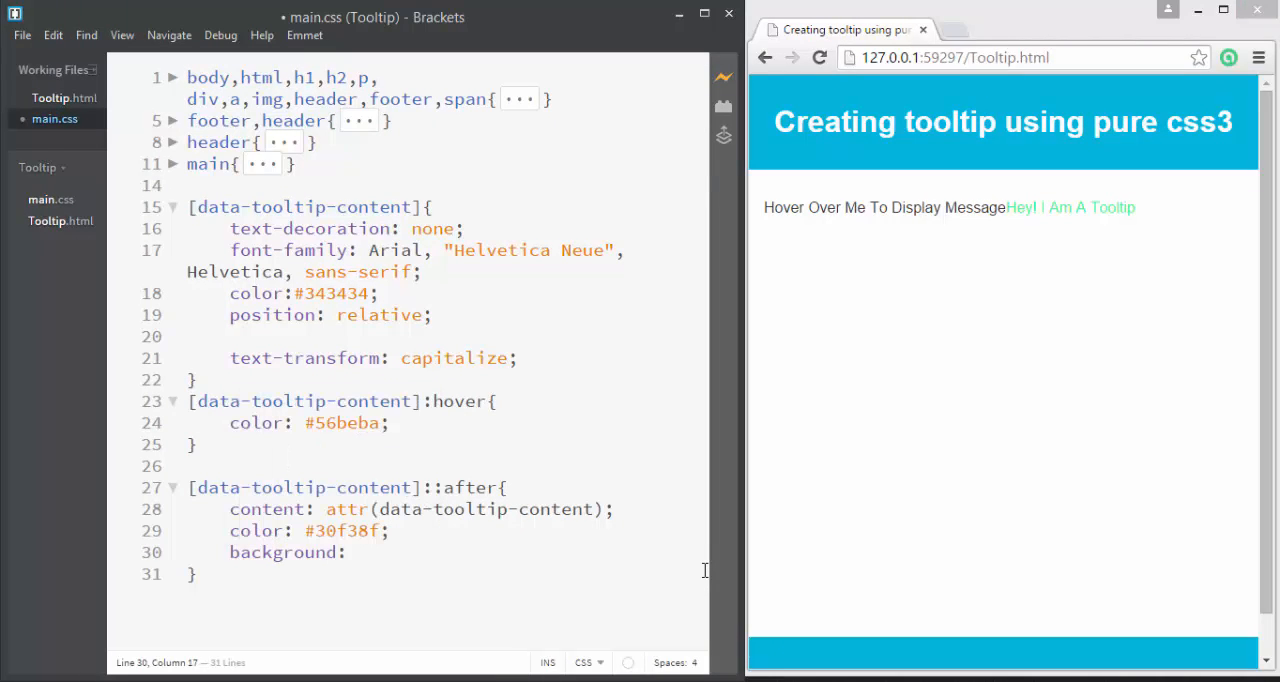
type("#3d3d3d;")
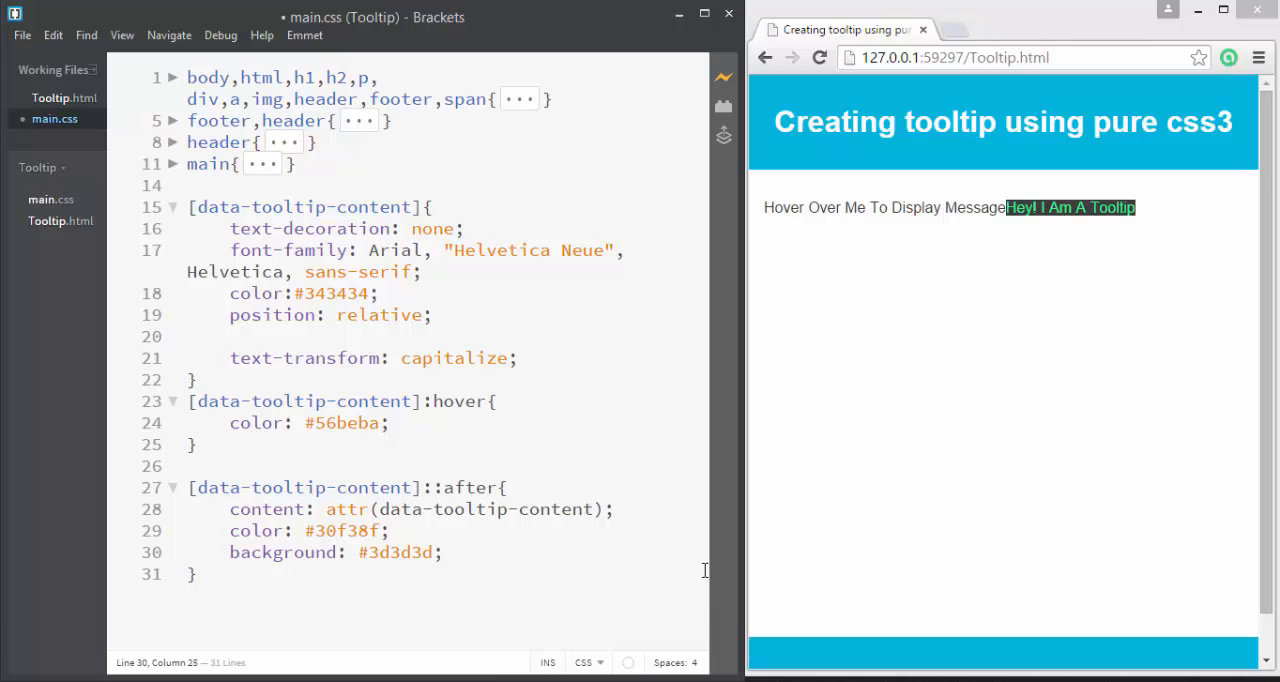
- Add background #3d3d3d, padding 1rem, border-radius .25rem and margin-left 1rem
key("Return")
type("padding: ")
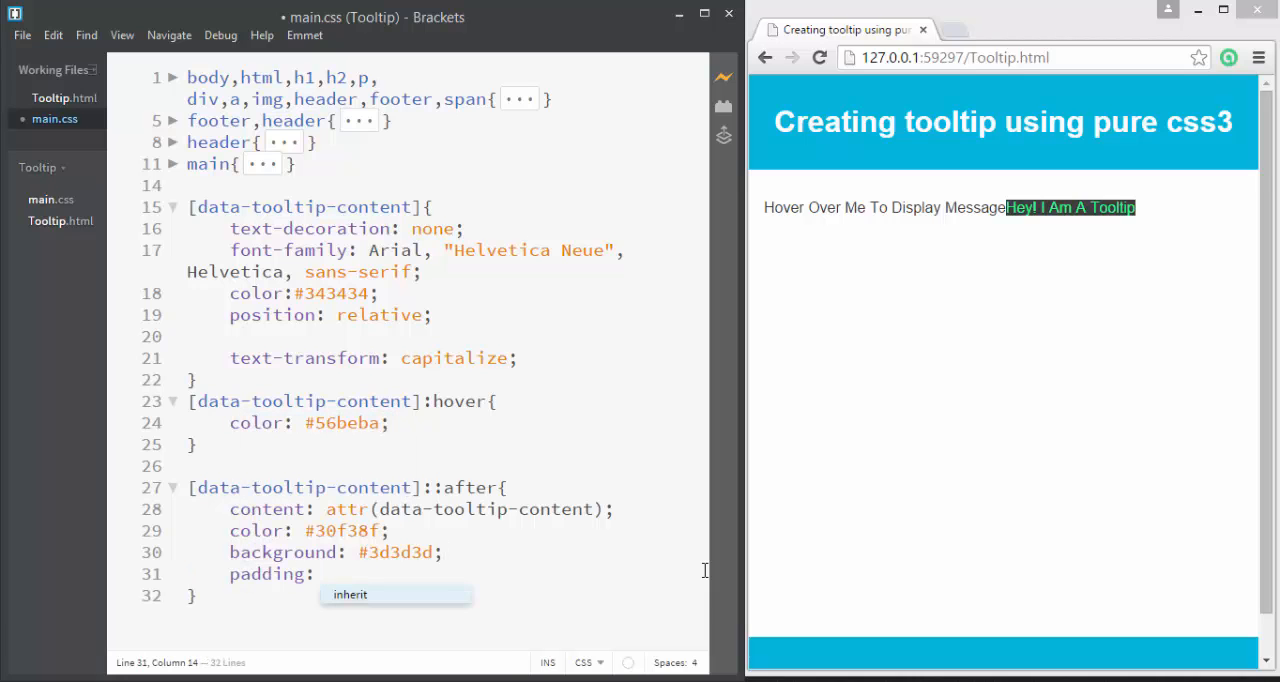
type("1rem;")
key("Return")
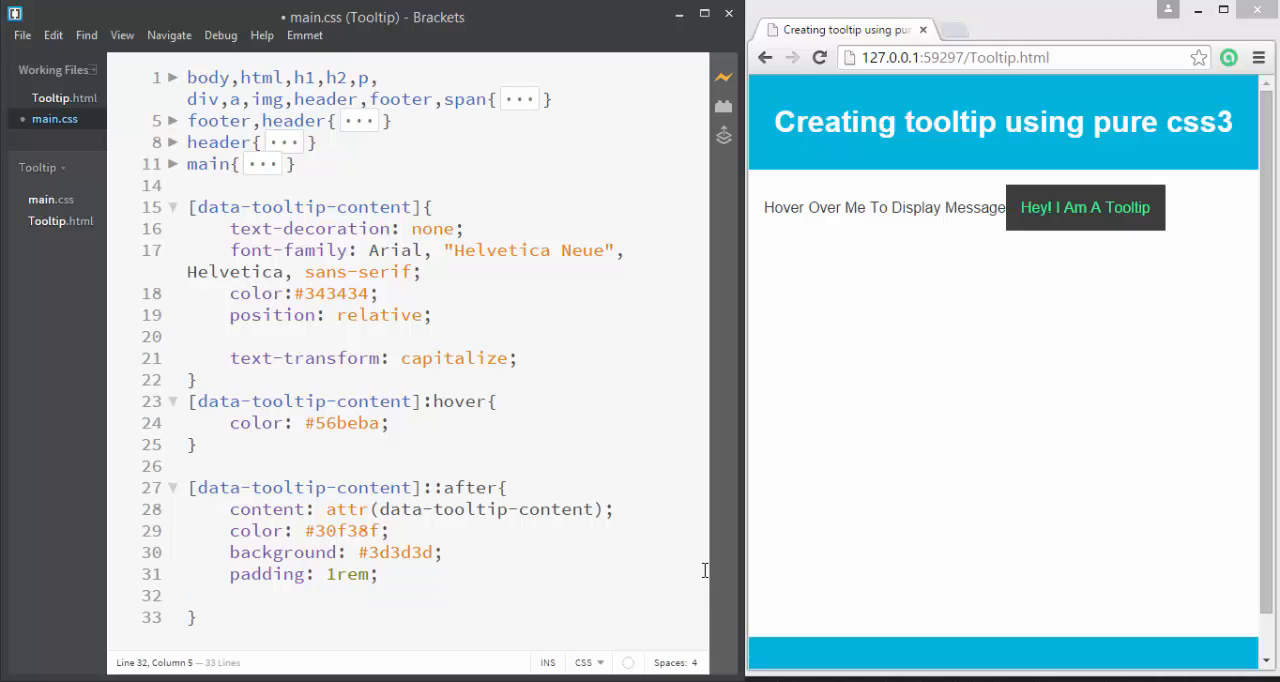
type("border")
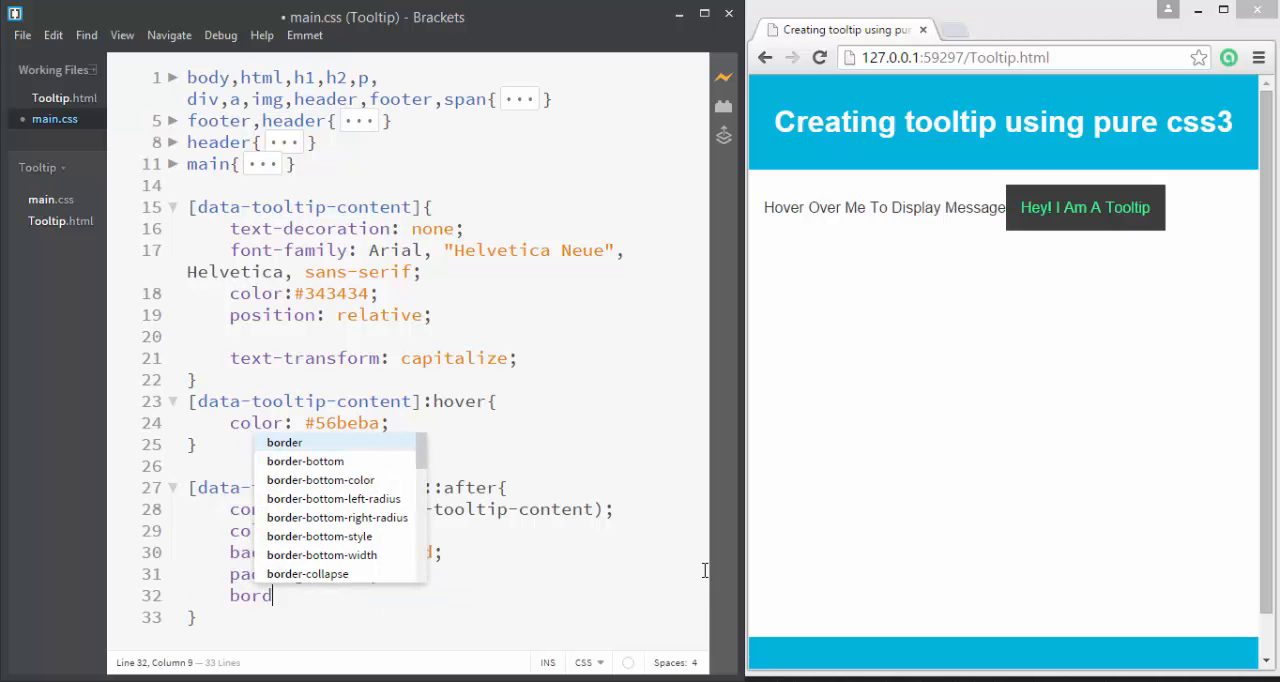
type("-radius: ")
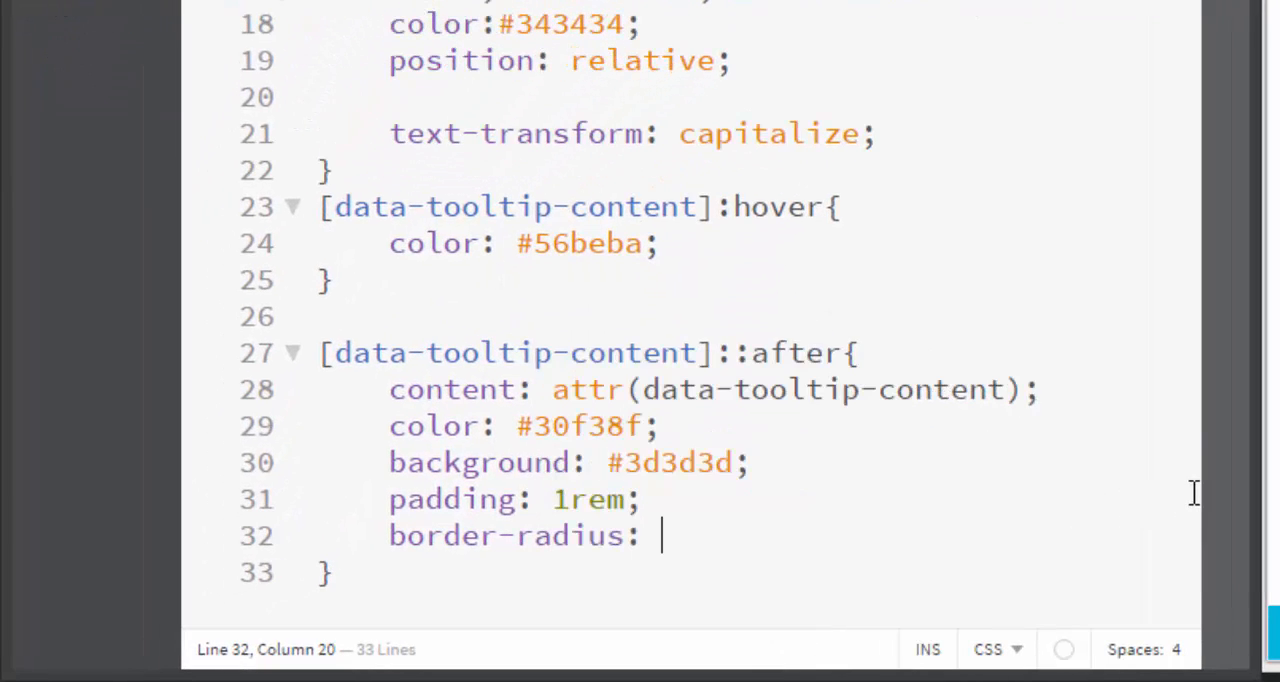
type(".24")
key("BackSpace")
type("5rem;")
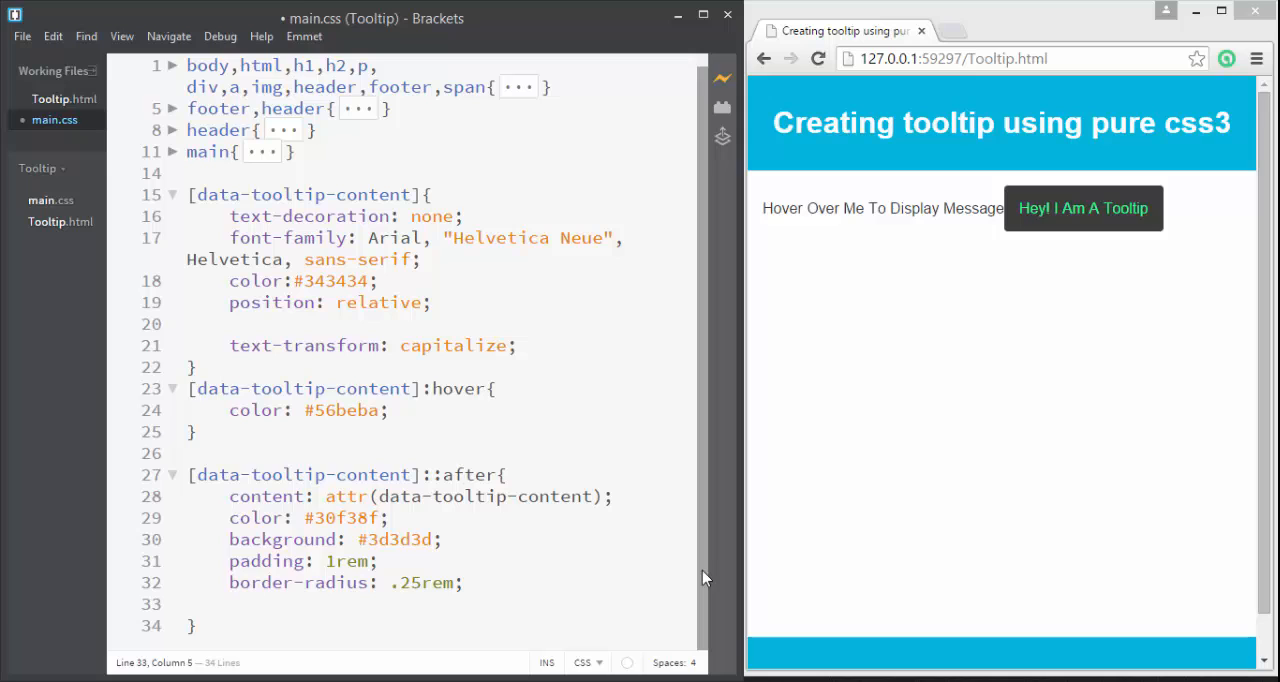
type("margin")
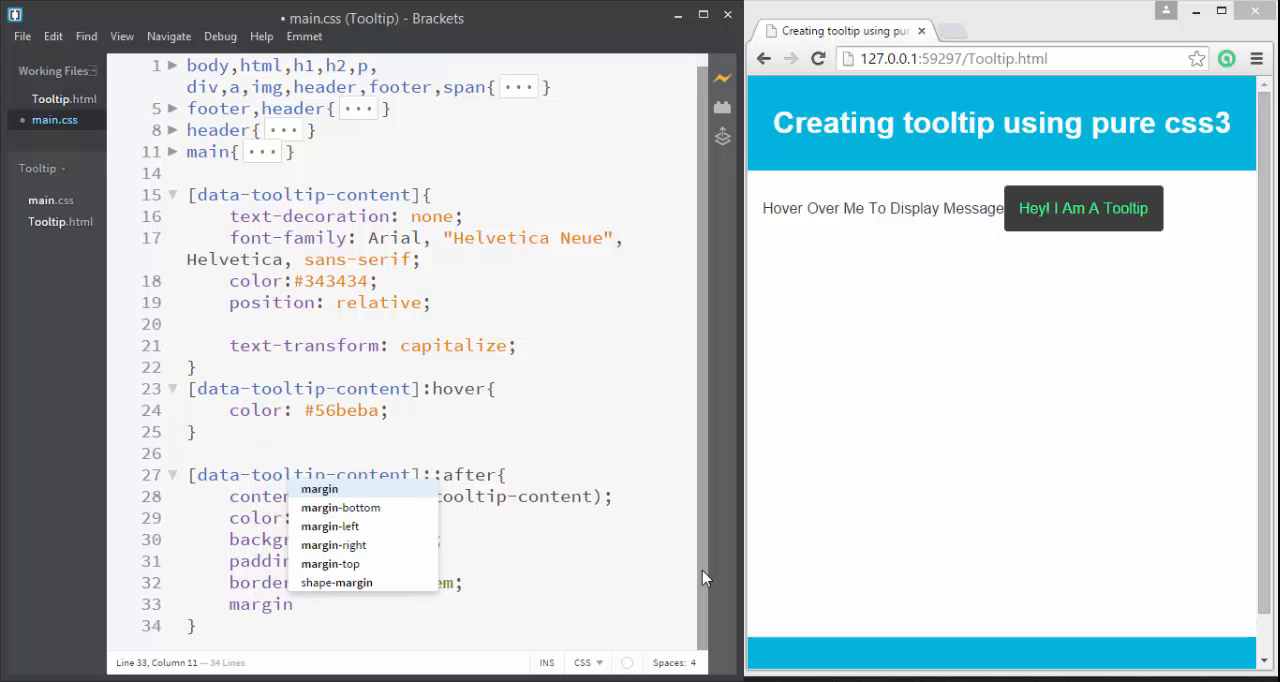
key("Down")
key("Down")
key("Return")
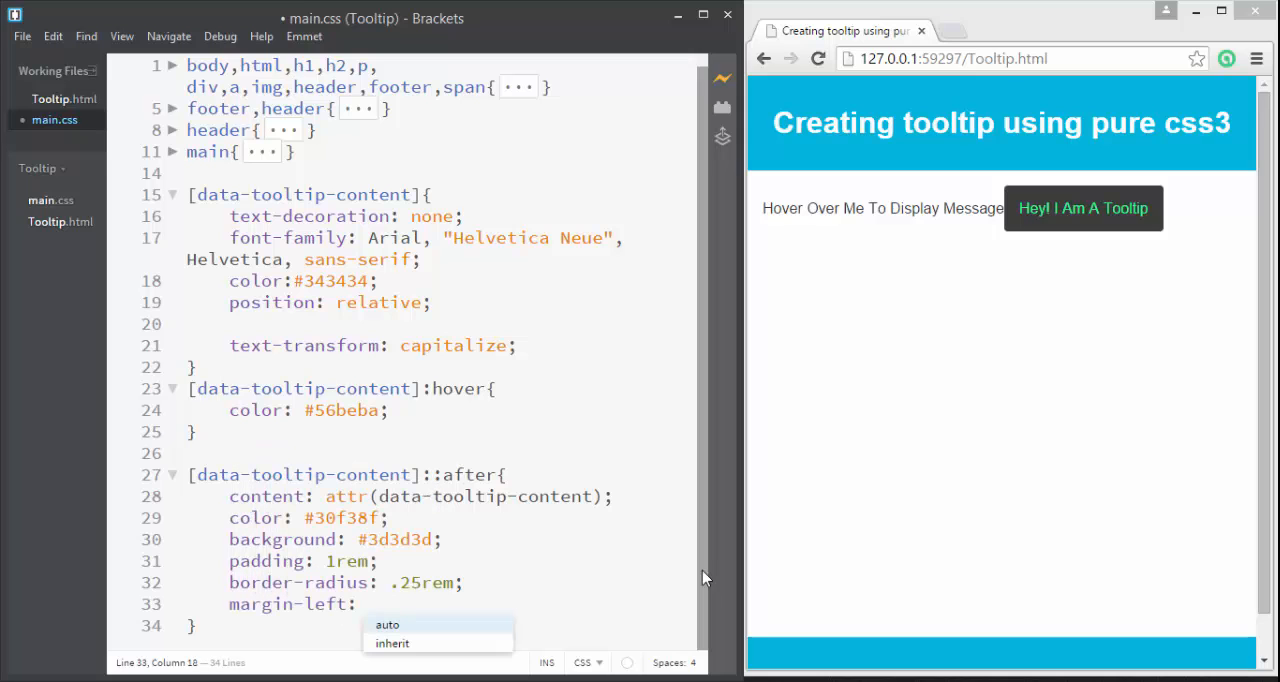
type("1rem;")
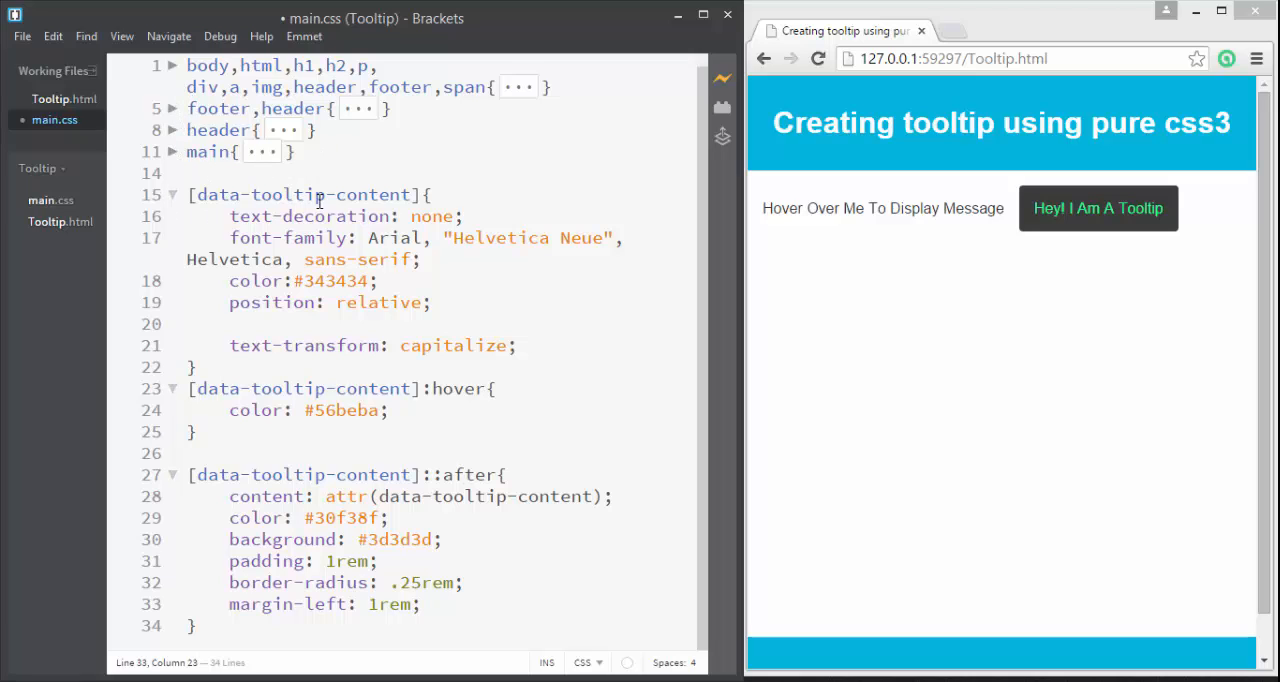
key("Return")
- Add position absolute, white-space nowrap, top -100% and left 100% to the ::after rule
key("Return")
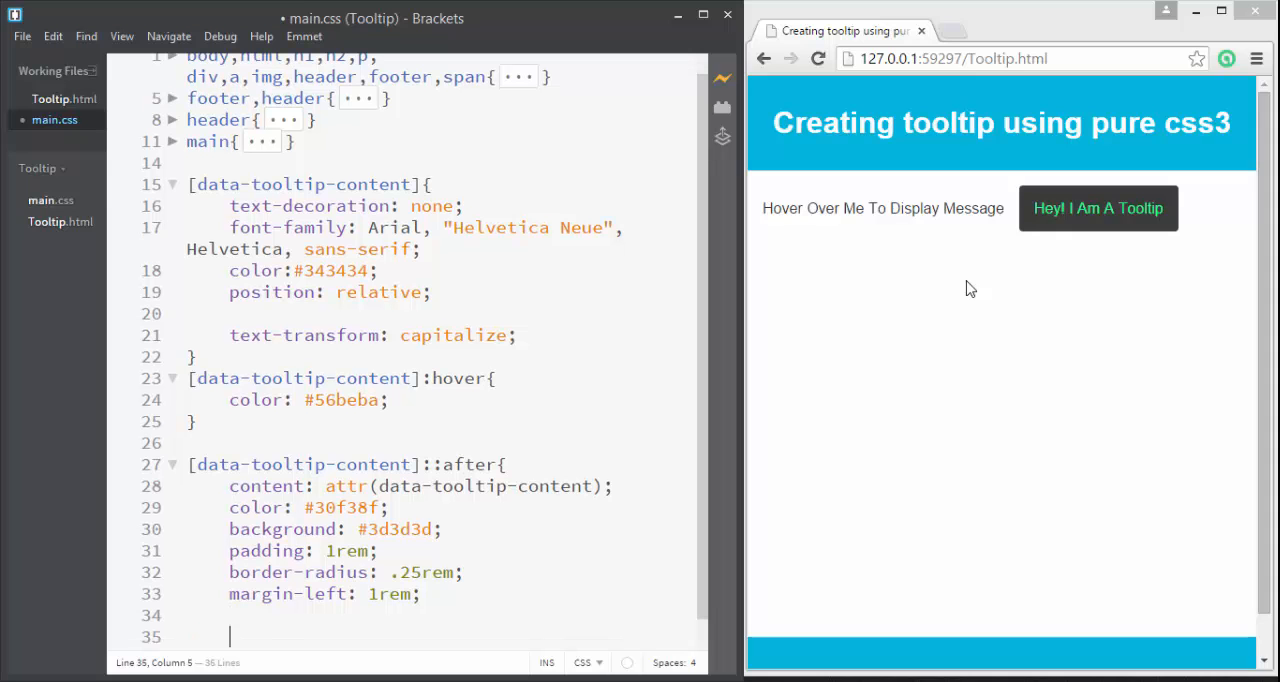
type("position: absolute")
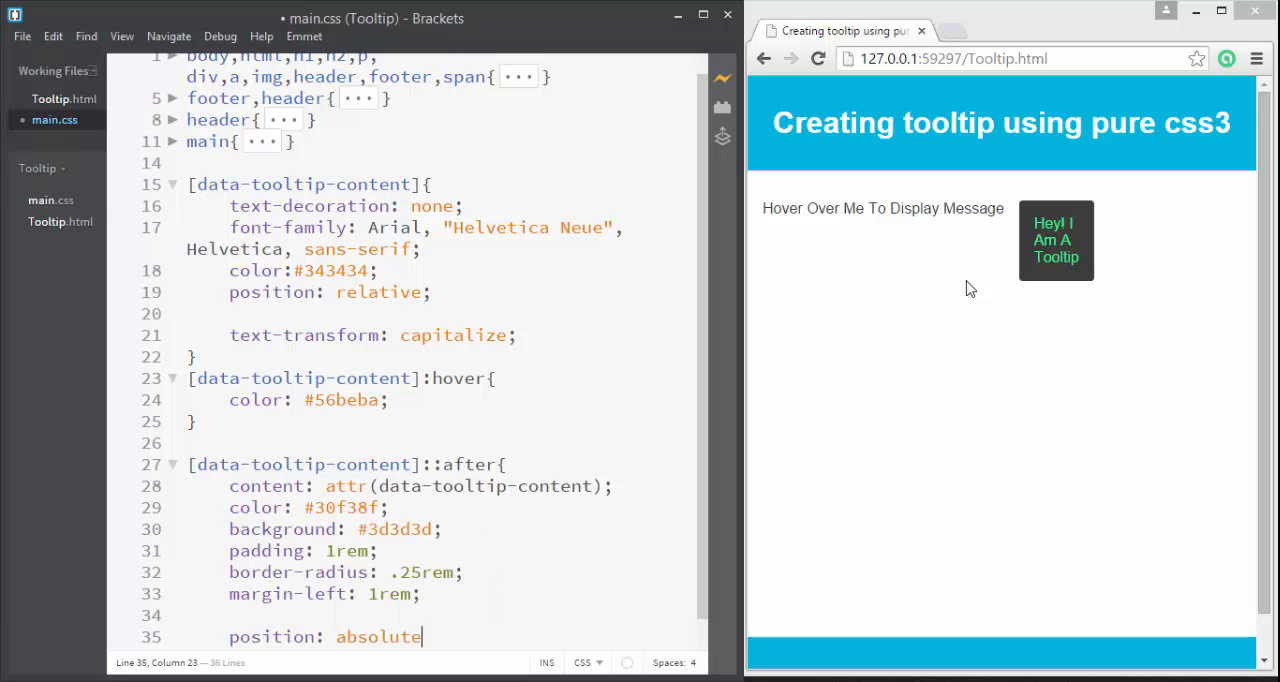
type(";")
key("Return")
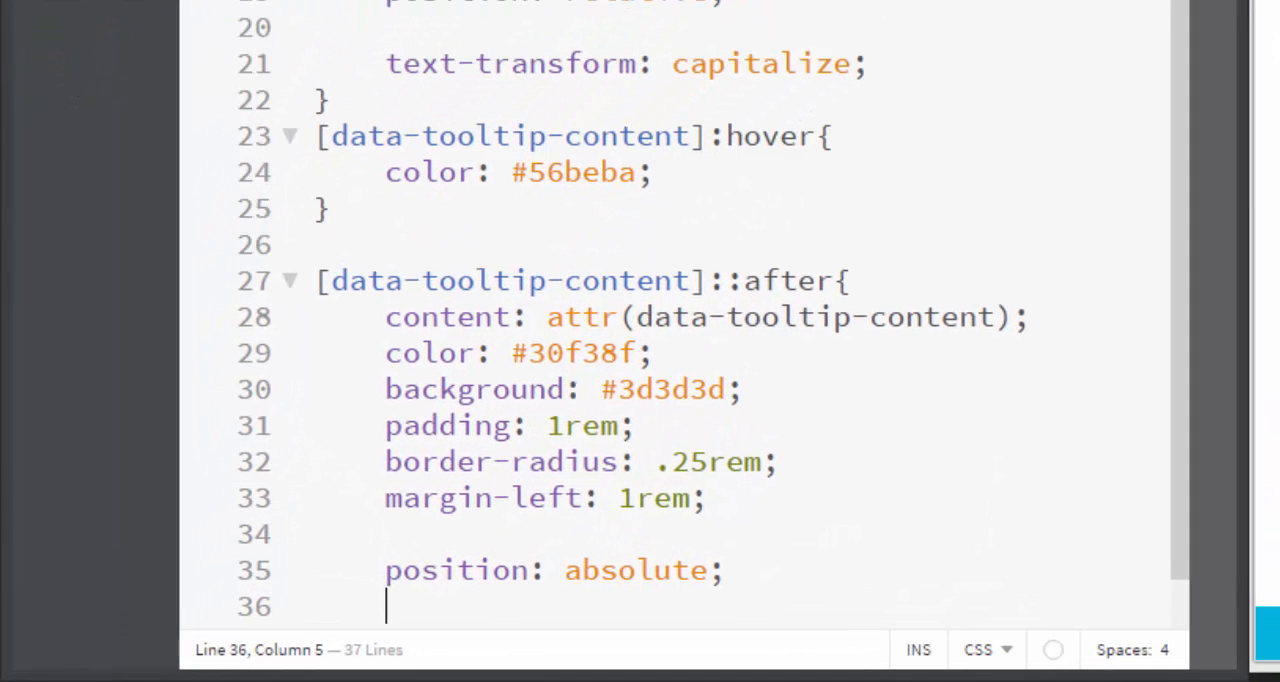
type("white-space: nowrap")
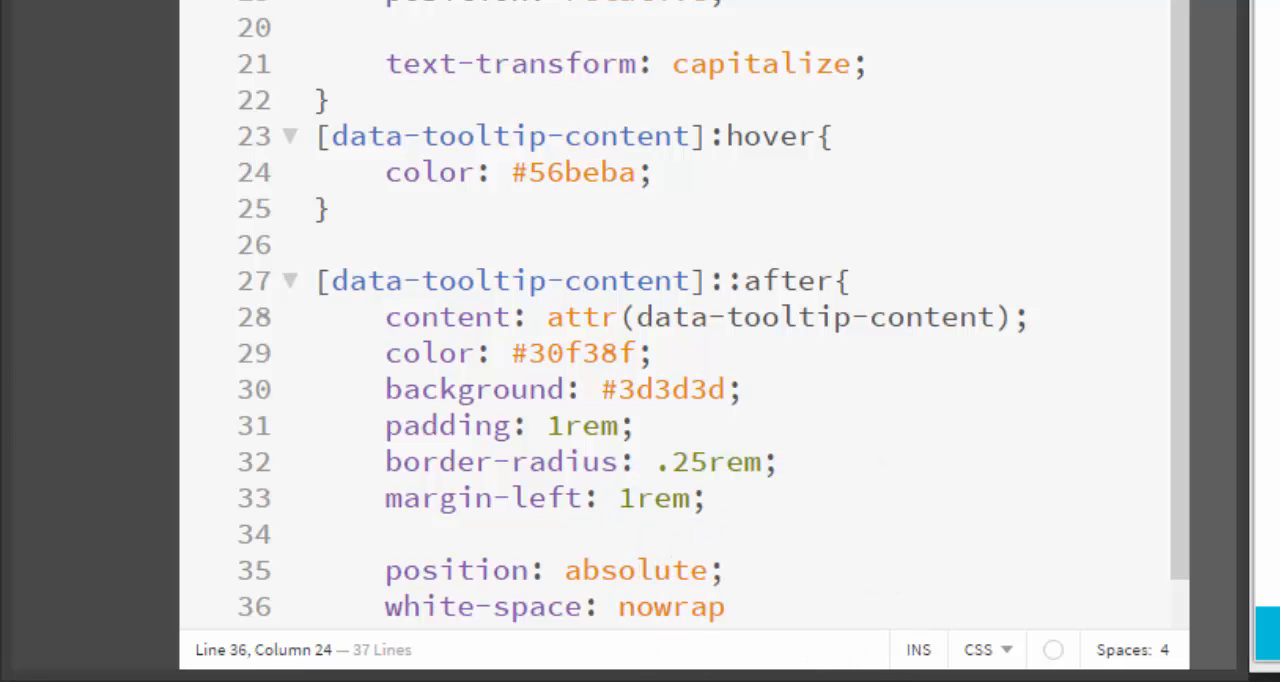
type(";")
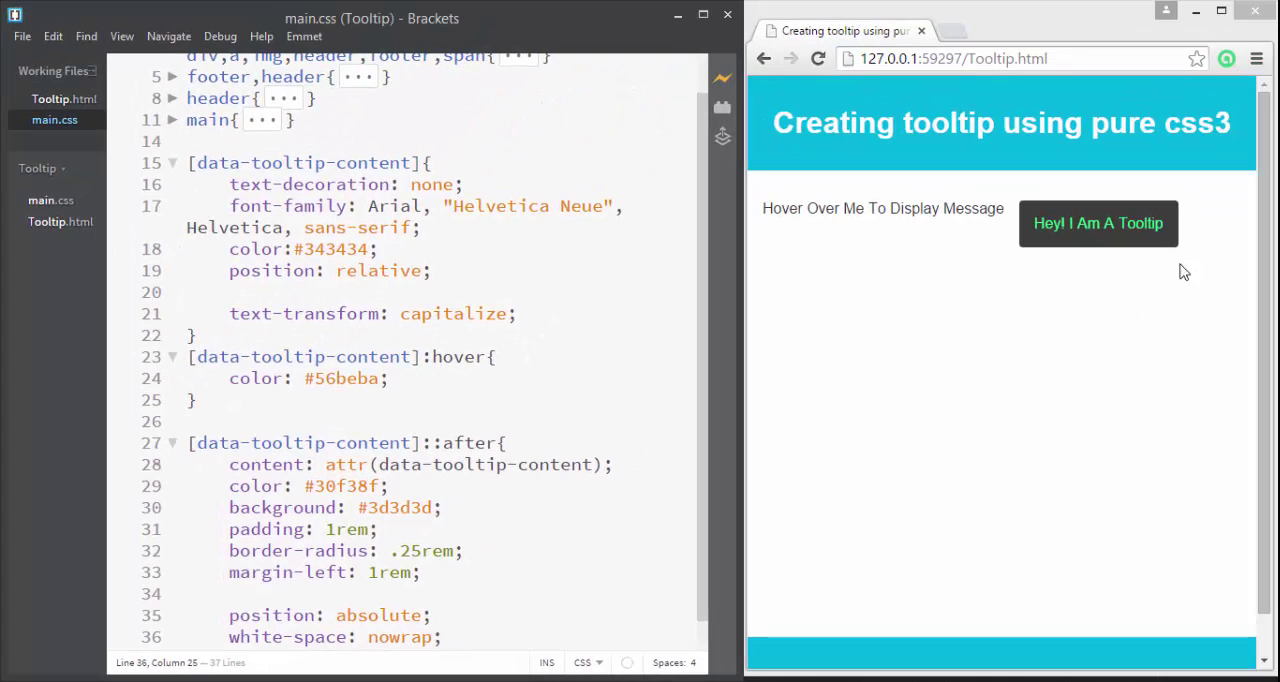
key("Return")
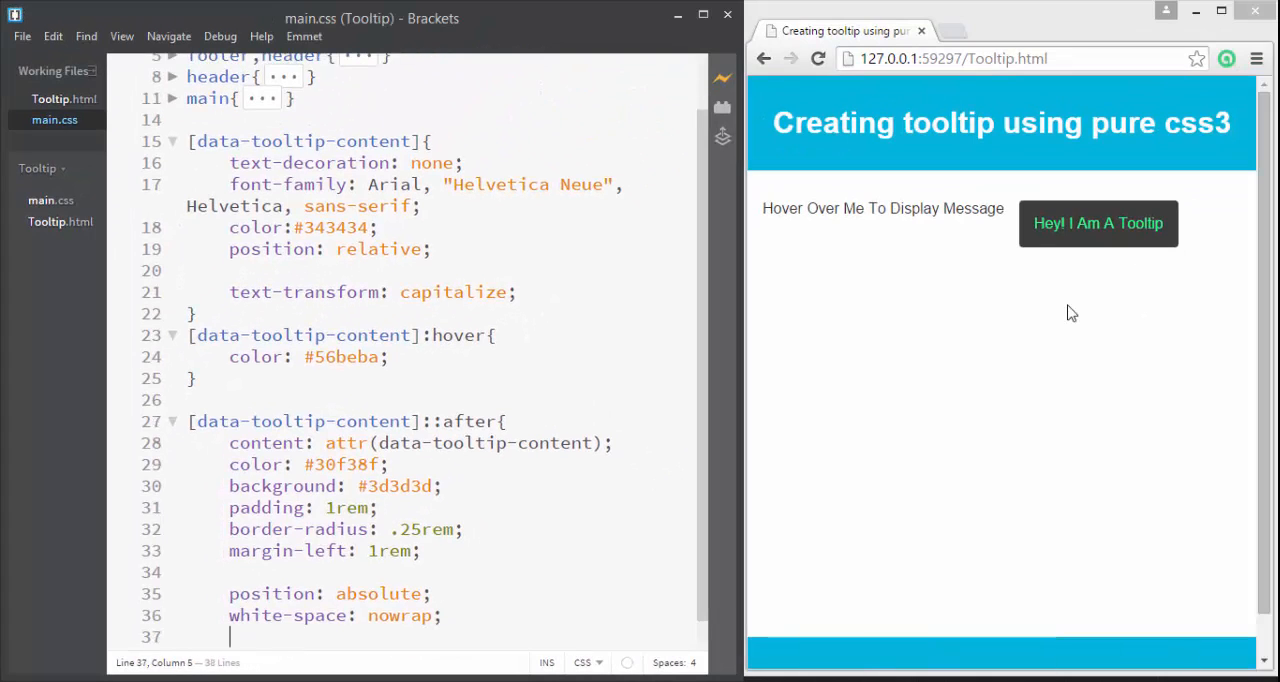
type("top:100%;")
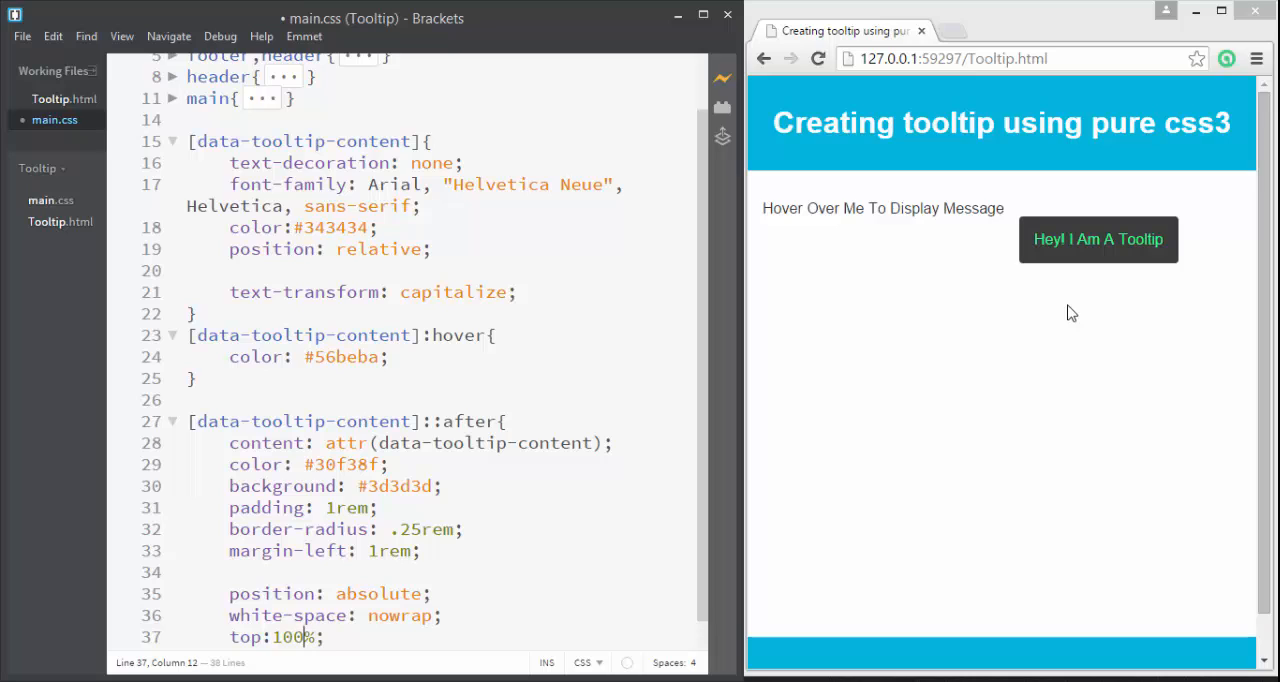
key("Left")
key("Left")
type("-")
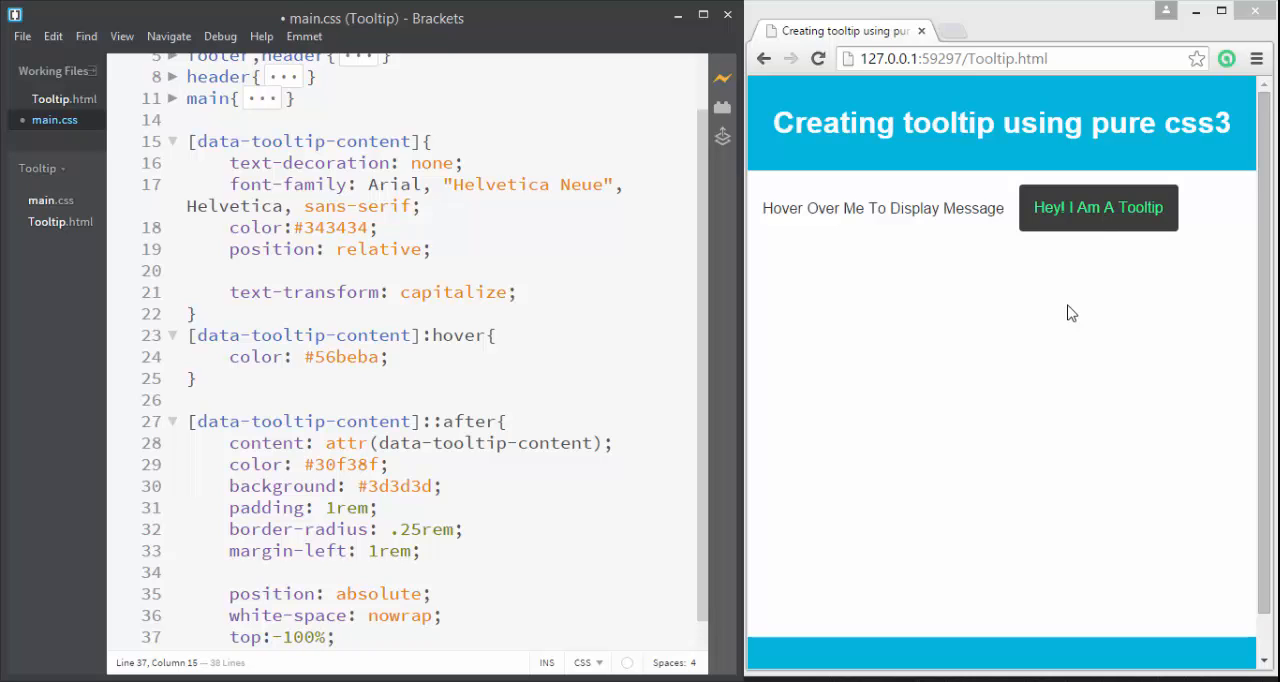
key("Return")
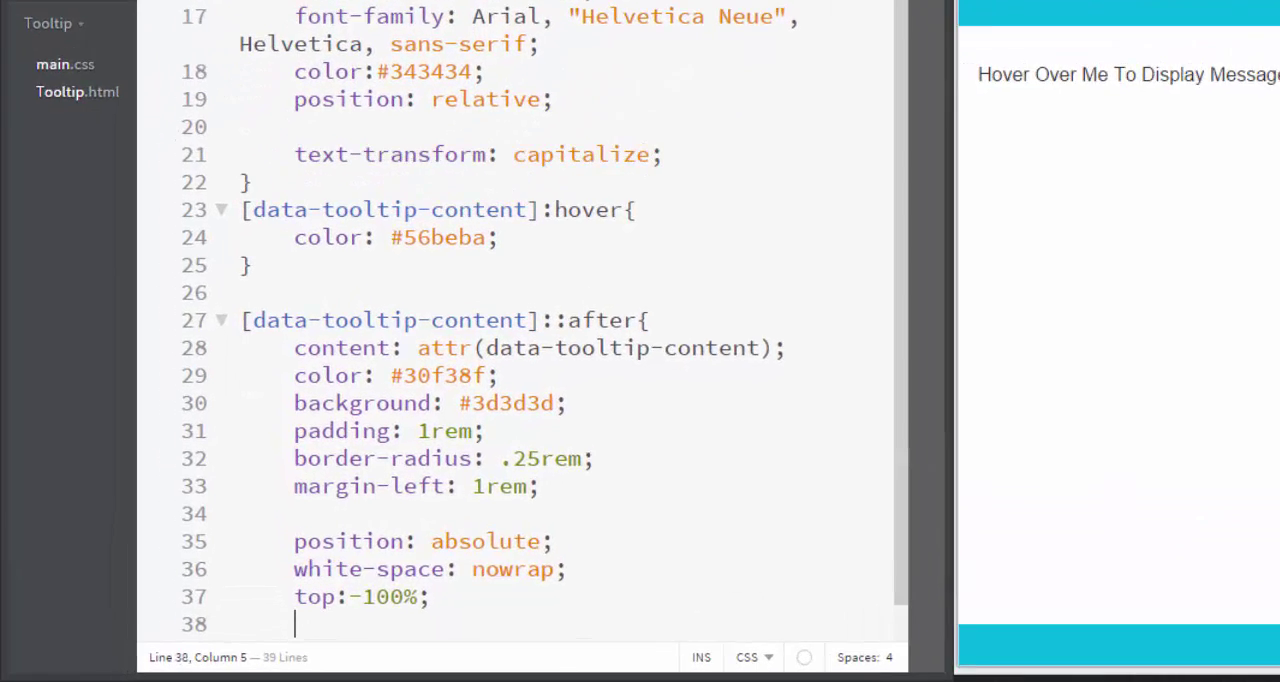
type("left: 100%;")
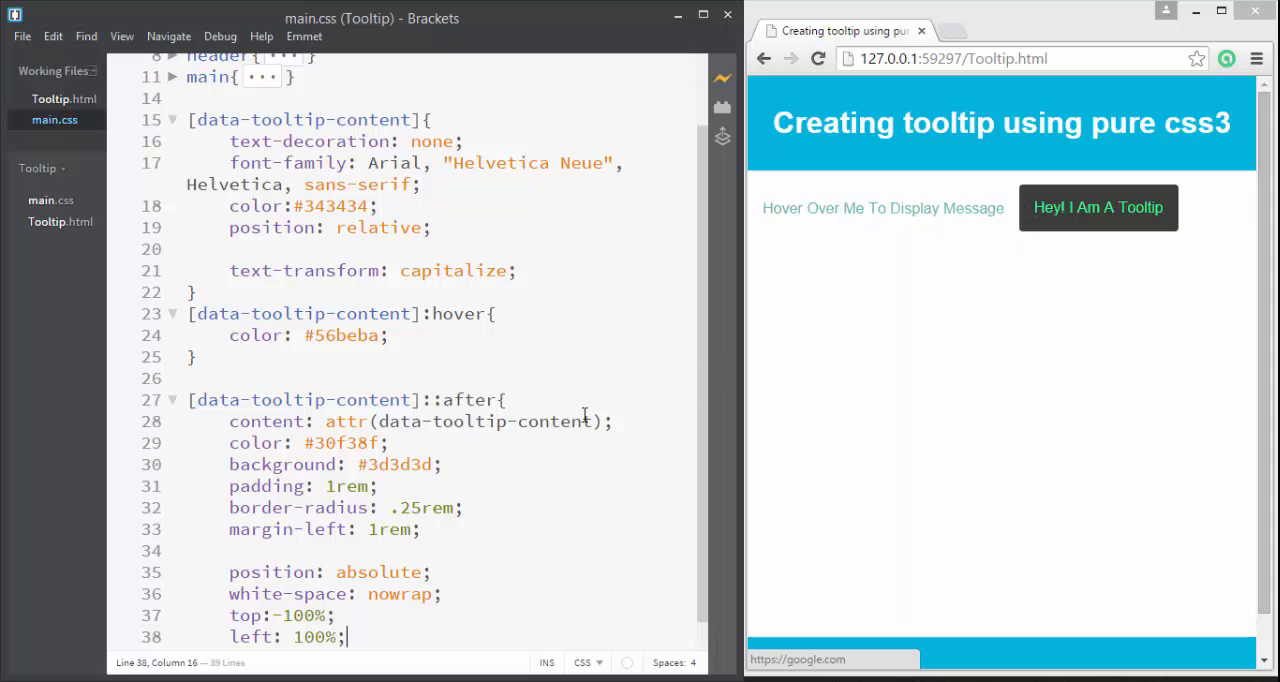
scroll(372, 539, "down", 1)
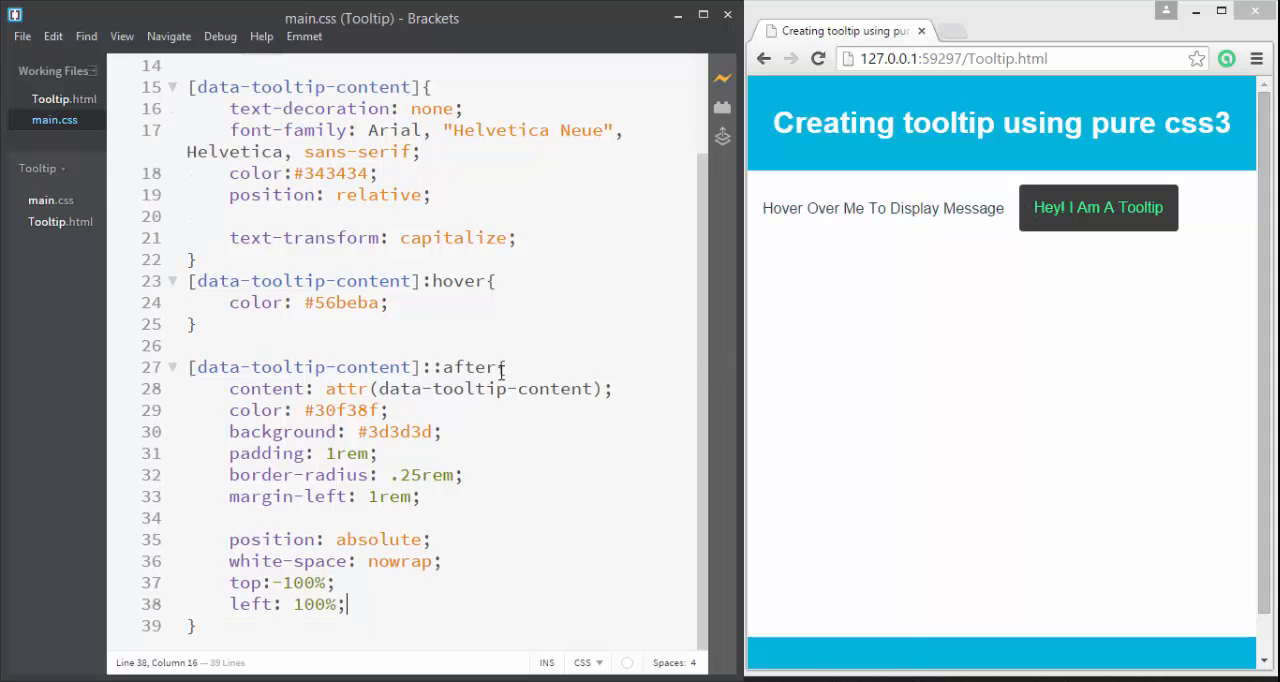
- Copy the ::after selector below the rule and turn it into an empty ::before rule
left_click(514, 367)
left_click(168, 370, "shift")
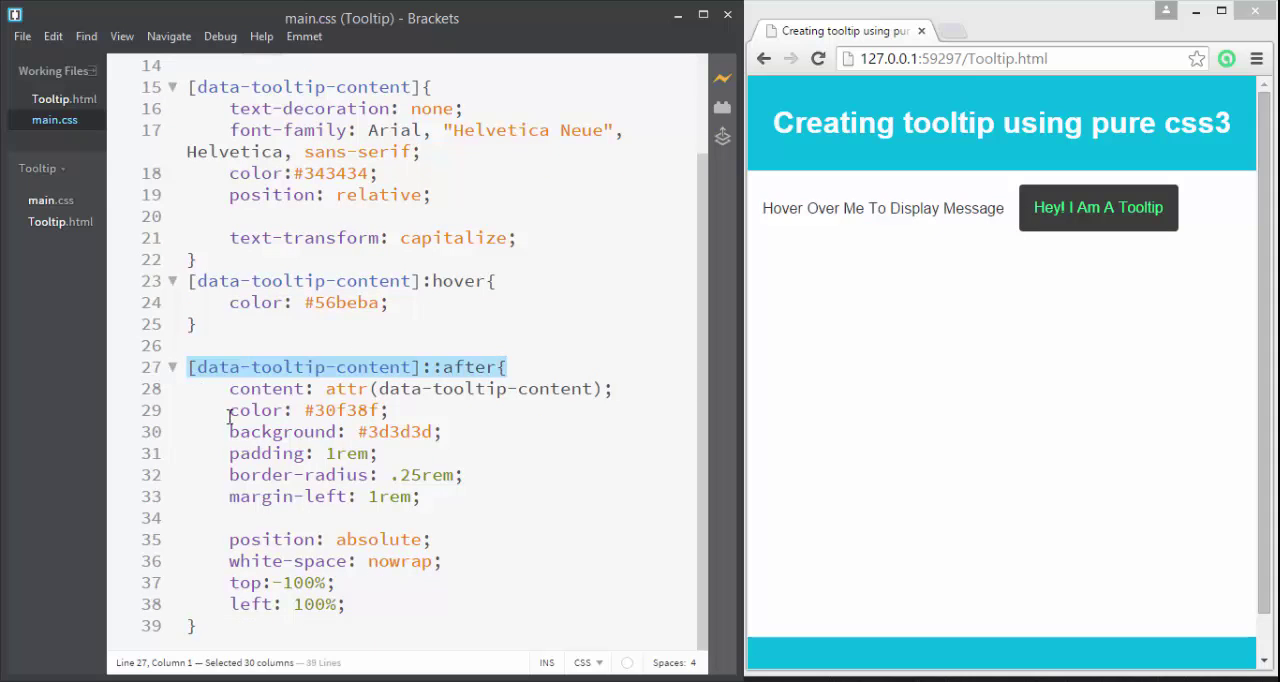
left_click(264, 624)
key("Return")
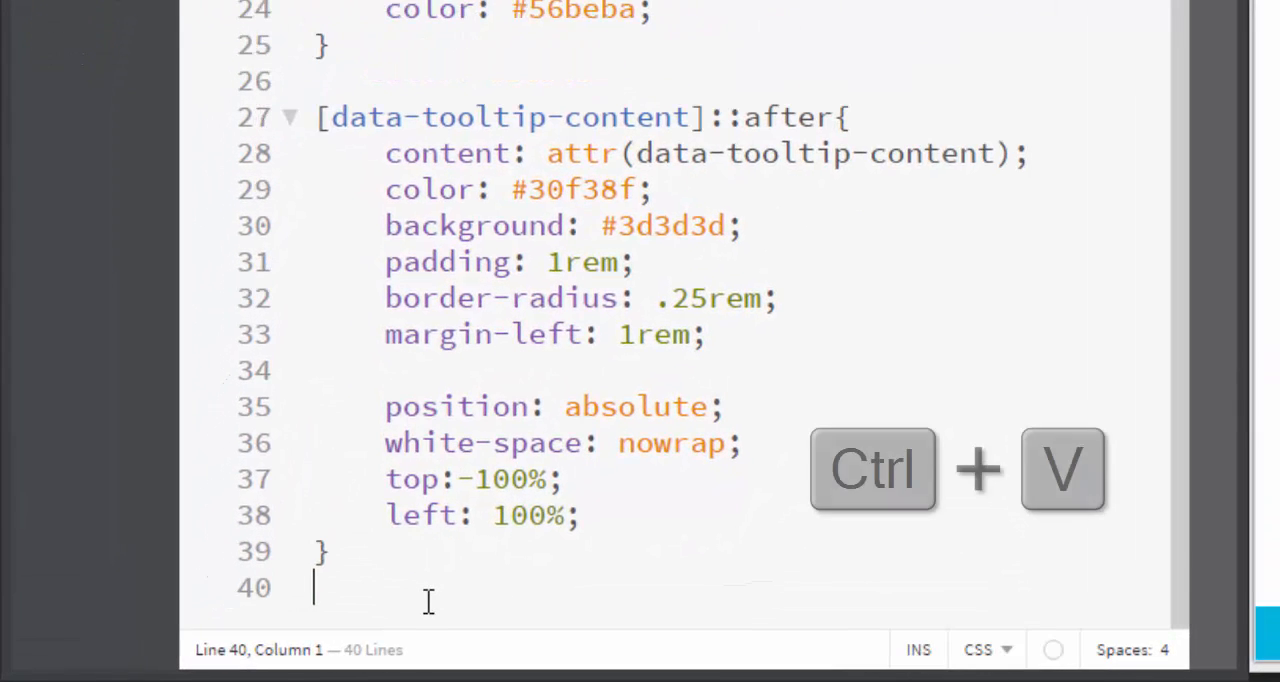
type("[data-tooltip-content]::after{")
key("Left")
key("ctrl+shift+Left")
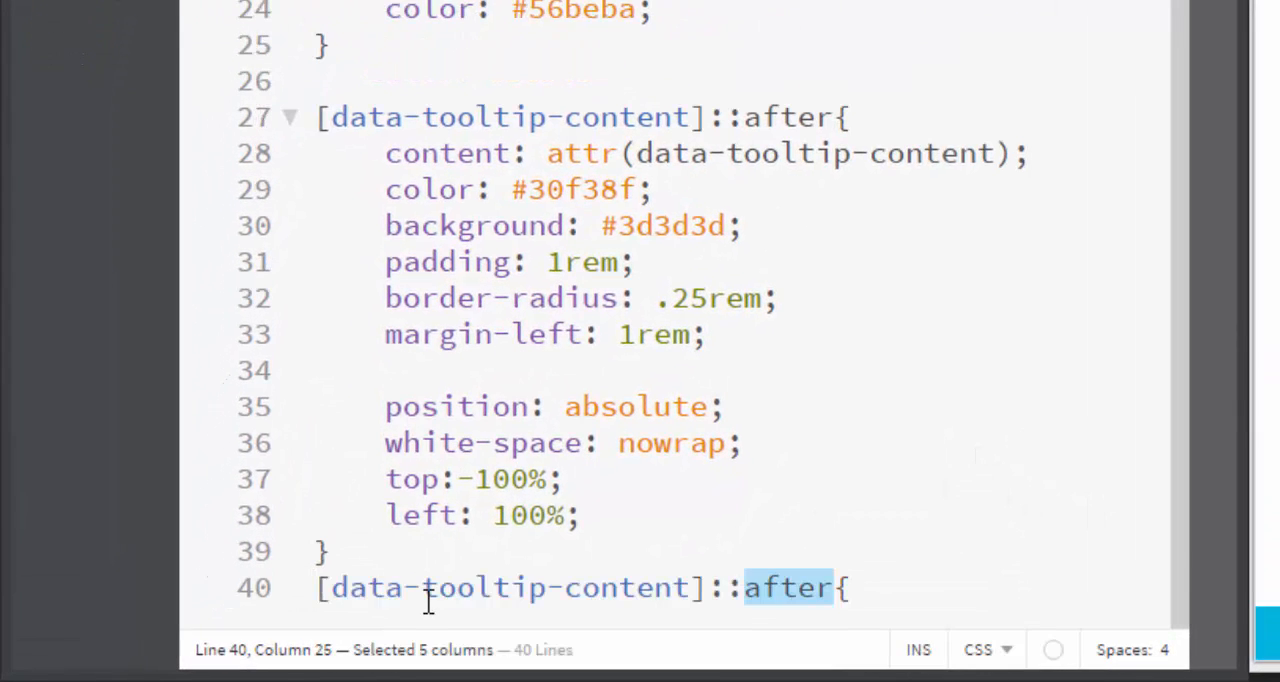
type("be")
type("fore")
key("End")
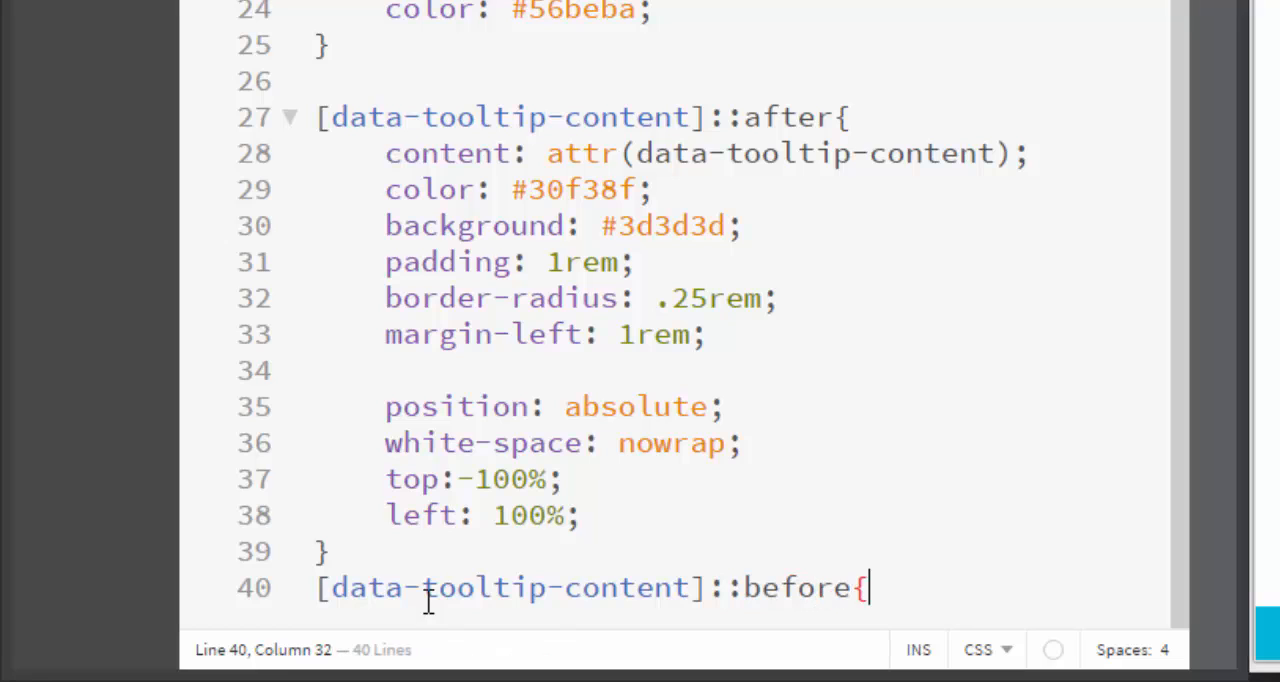
type("}")
key("Left")
key("Return")
key("Tab")
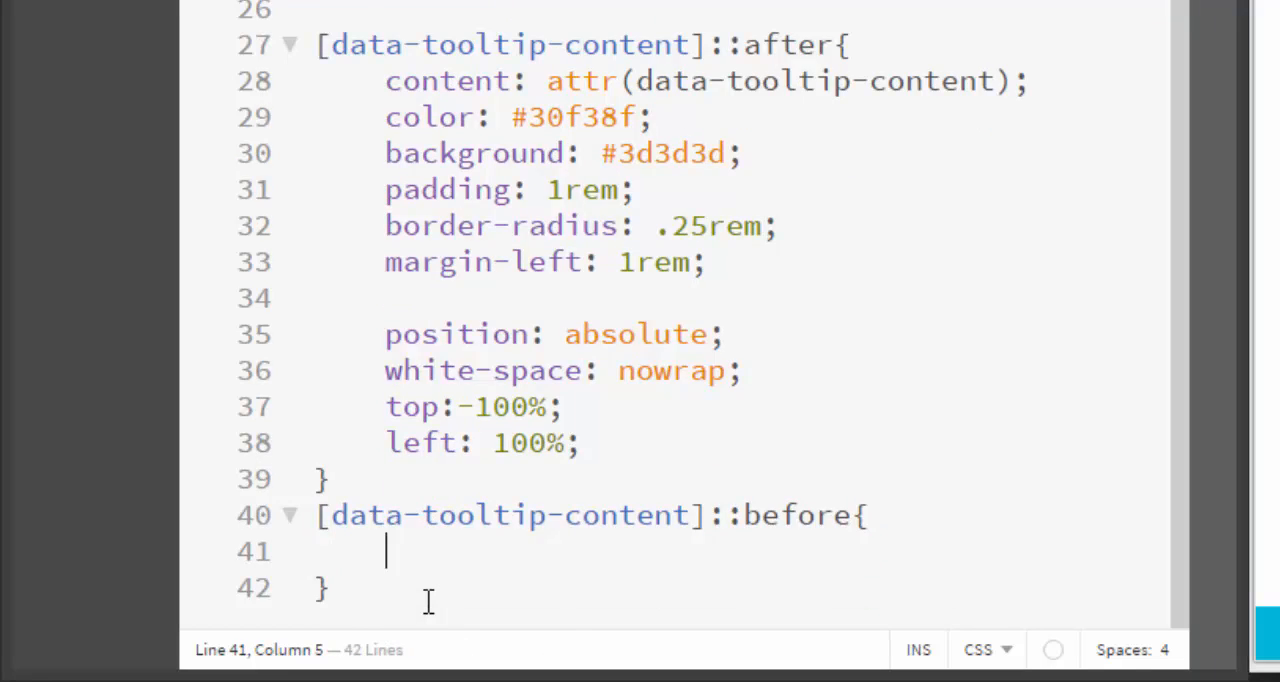
type("content: \"\";")
- Give the ::before rule content: "" and width: 0
key("Return")
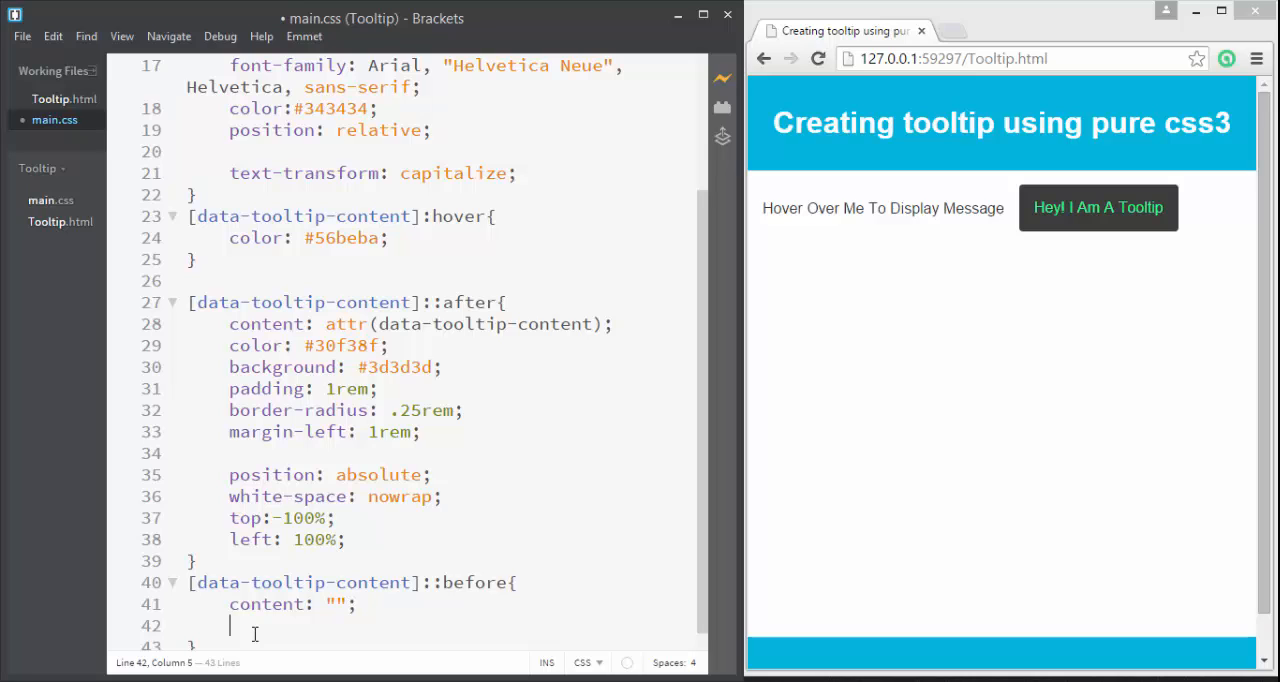
type("wi")
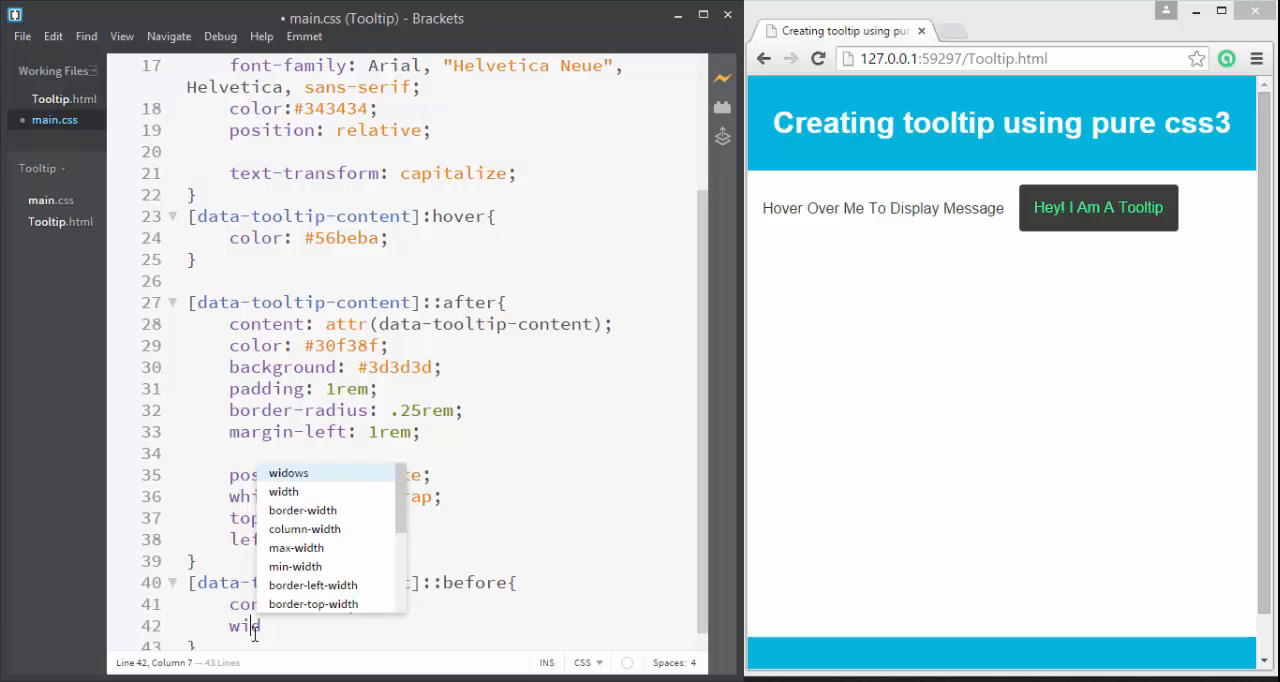
key("Down")
key("Return")
type("0;")
key("Return")
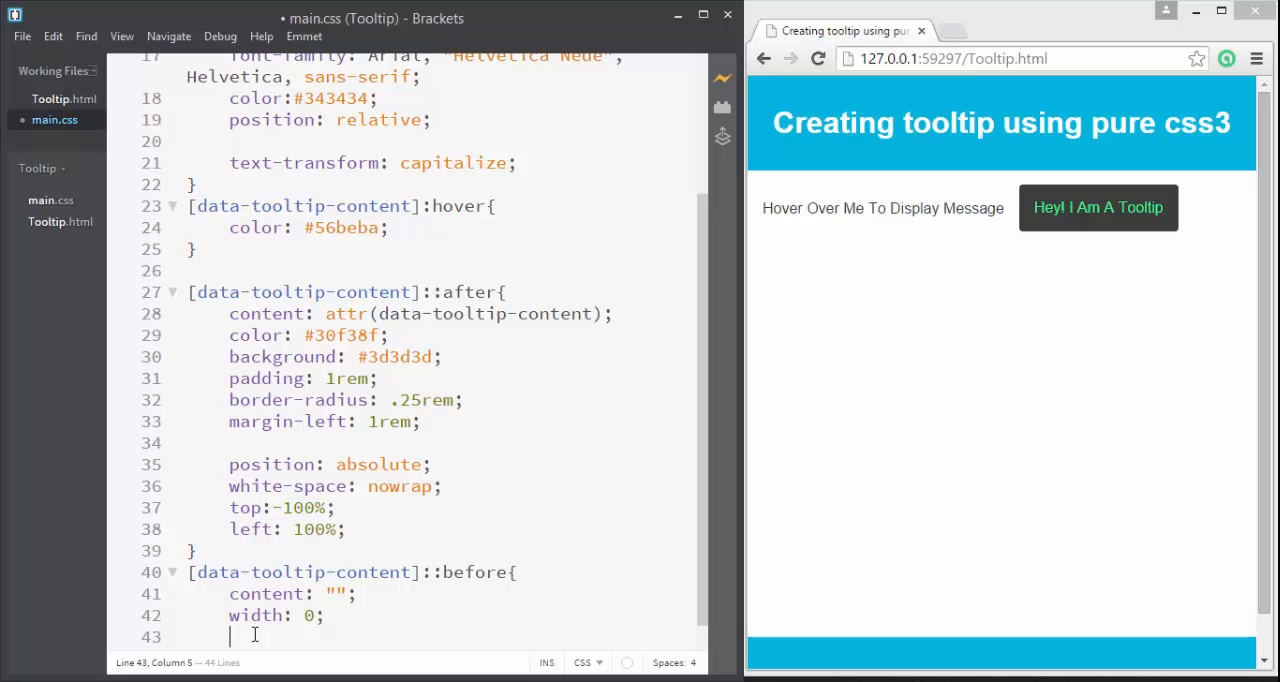
- Add border-right 1rem solid #3d3d3d with transparent 1rem top and bottom borders, then save main.css
key("Return")
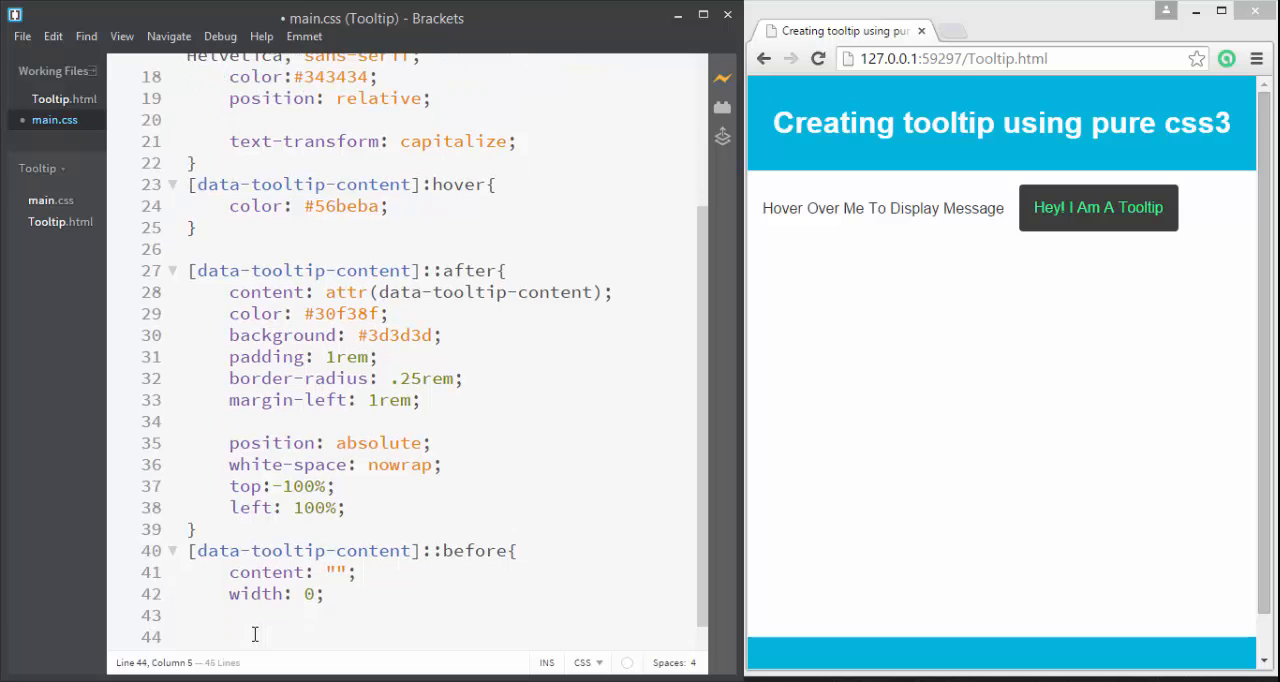
type("border")
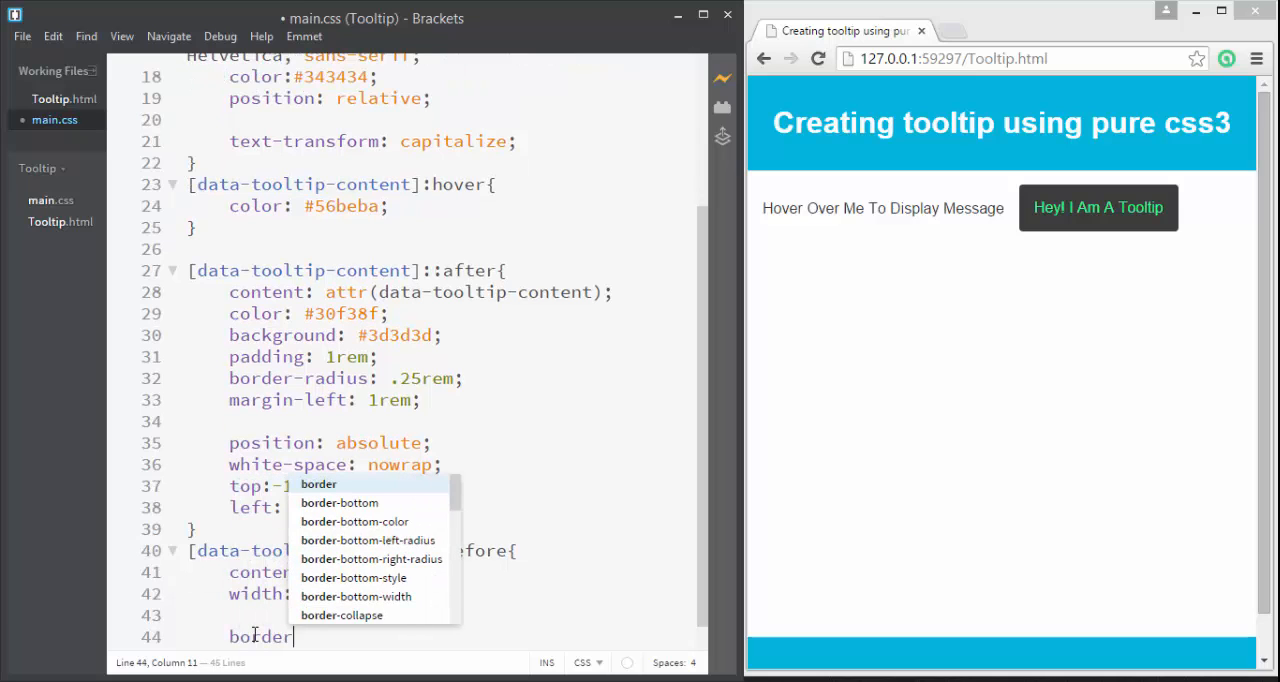
type("-rig")
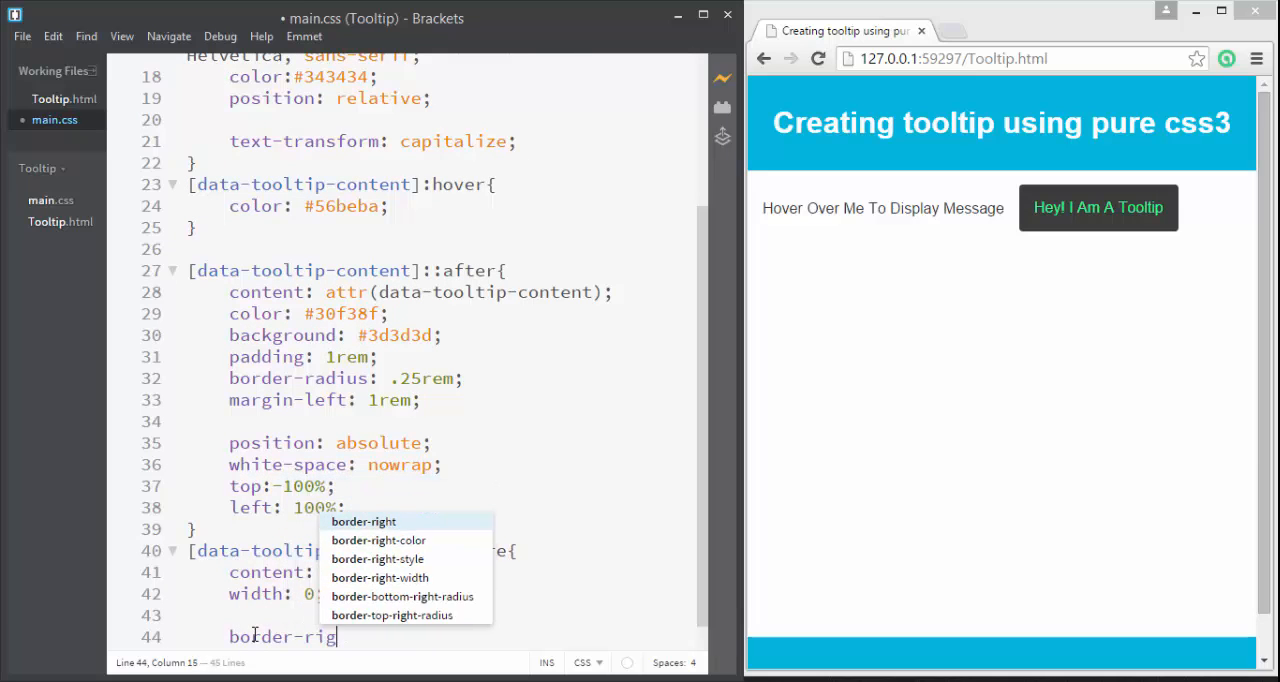
type("ht: 1rem solid ")
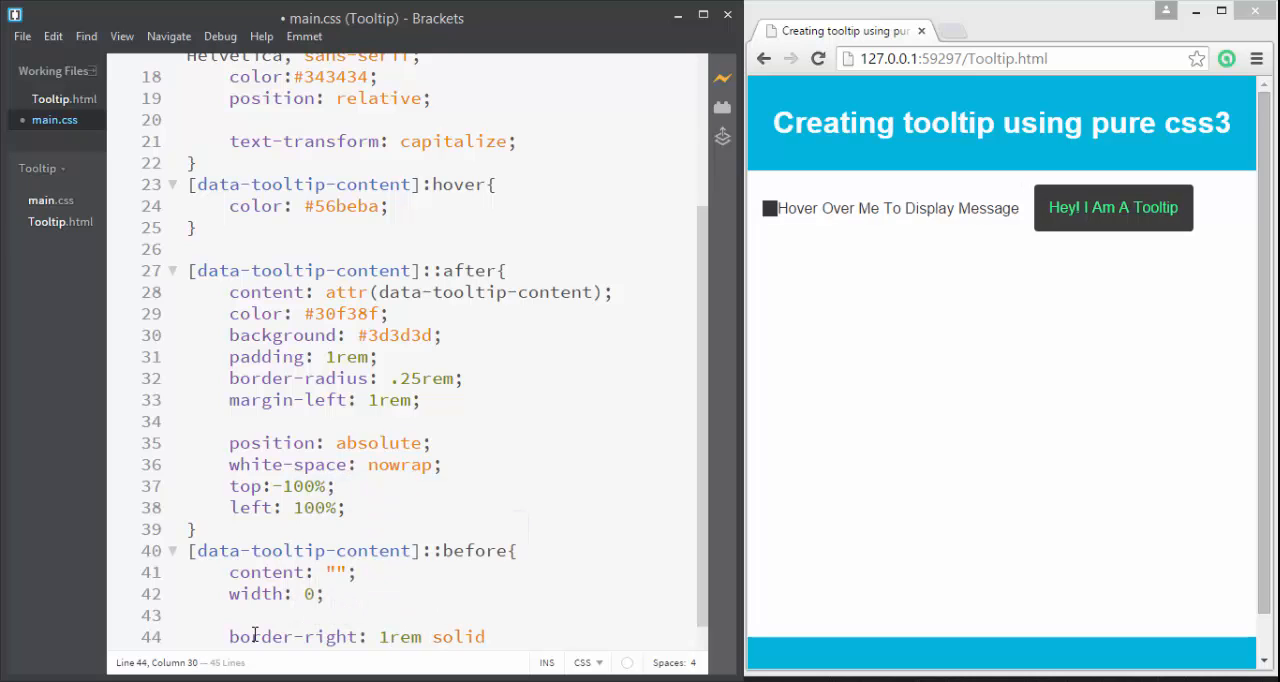
type("#3ed")
key("BackSpace")
key("BackSpace")
type("d3d3d;")
key("Return")
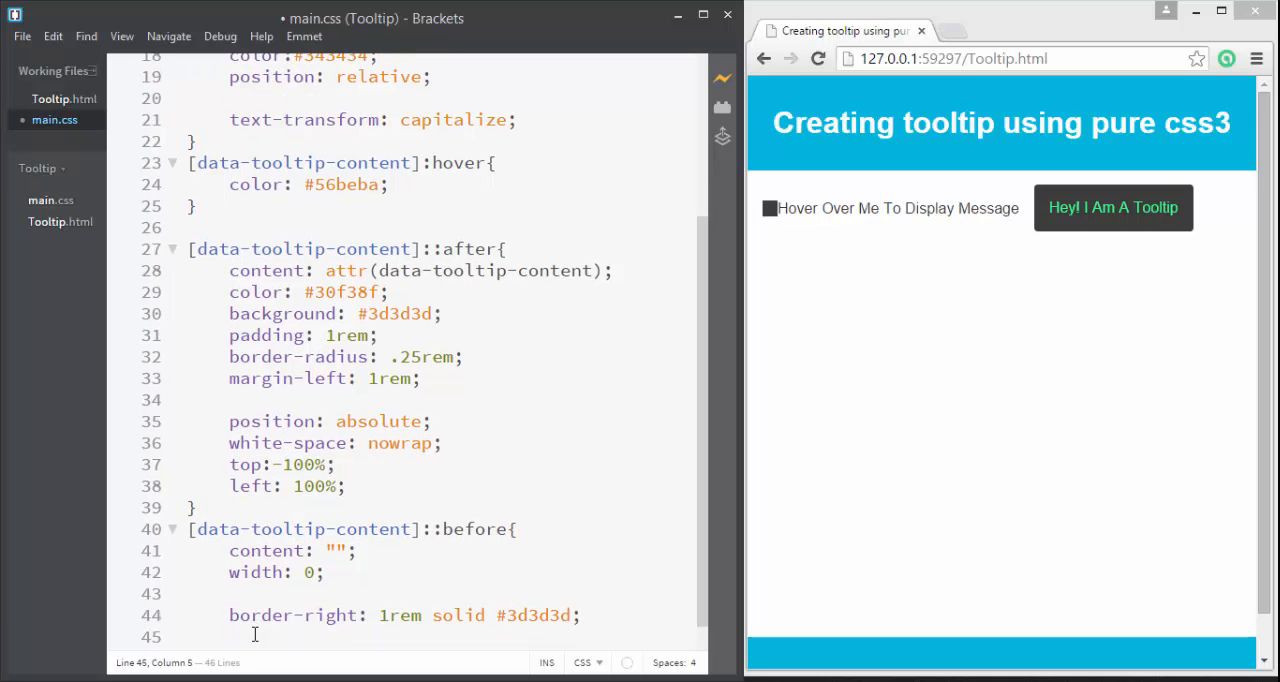
type("border")
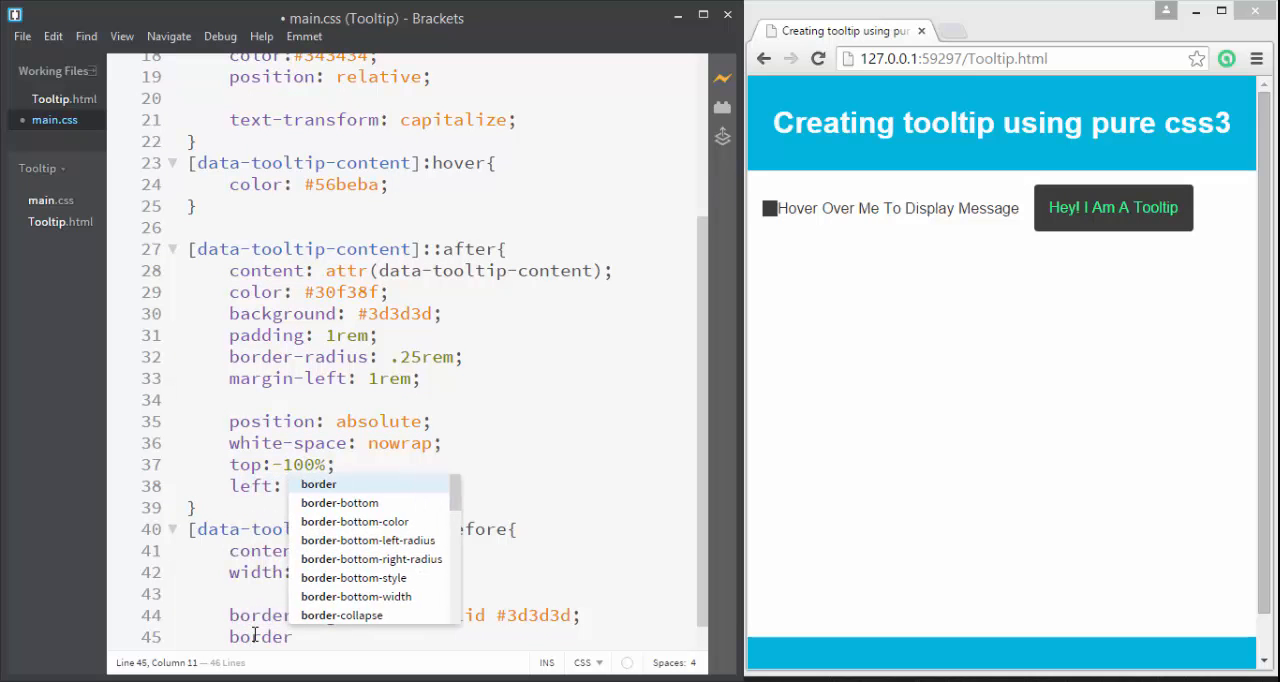
type("-top")
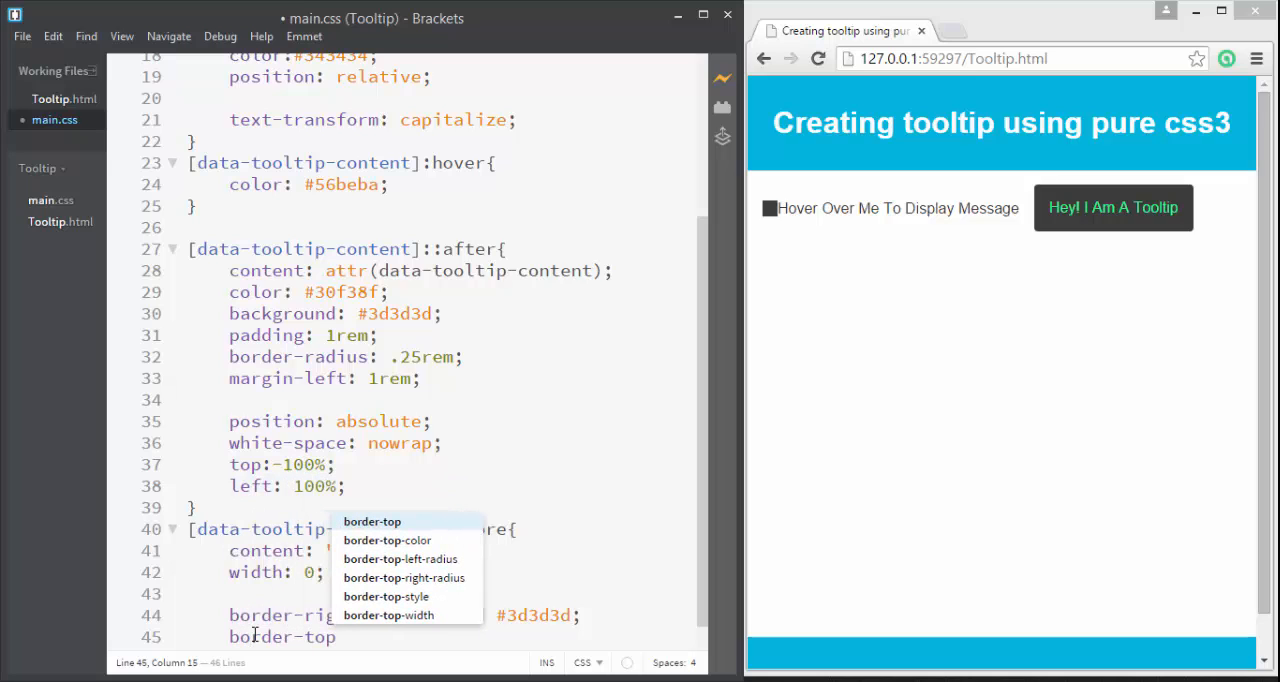
type(": 1rem solid transparent;")
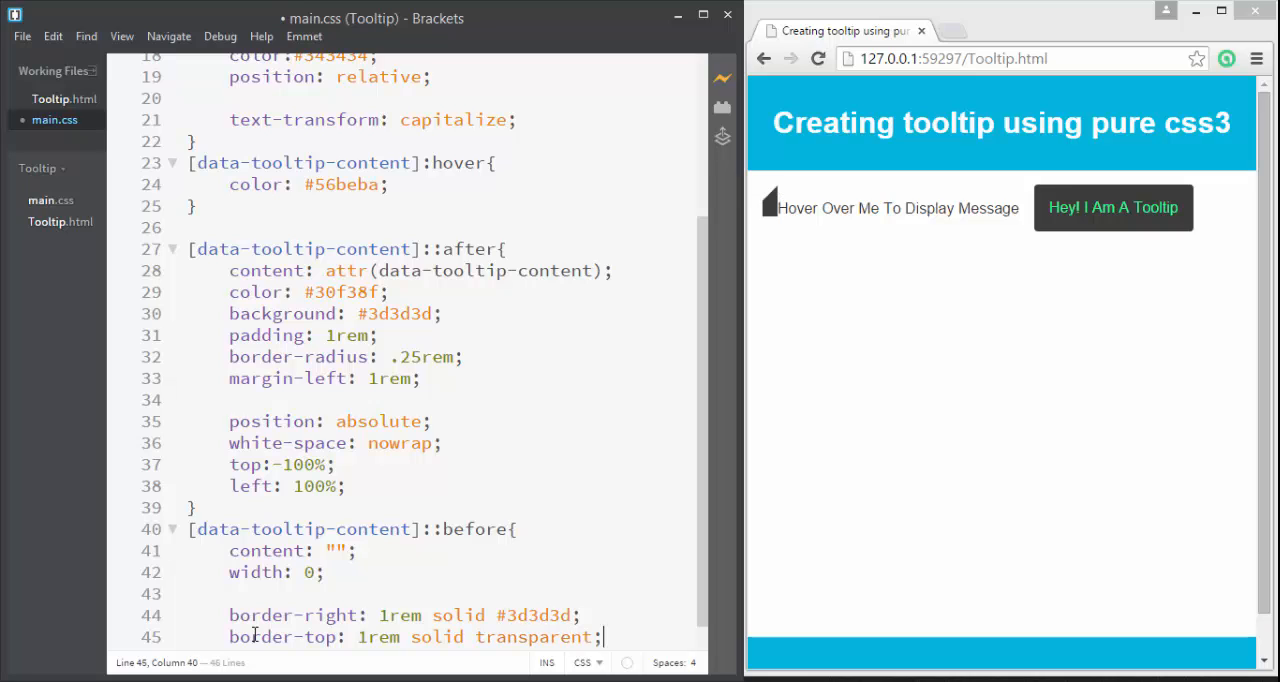
key("Return")
type("border-")
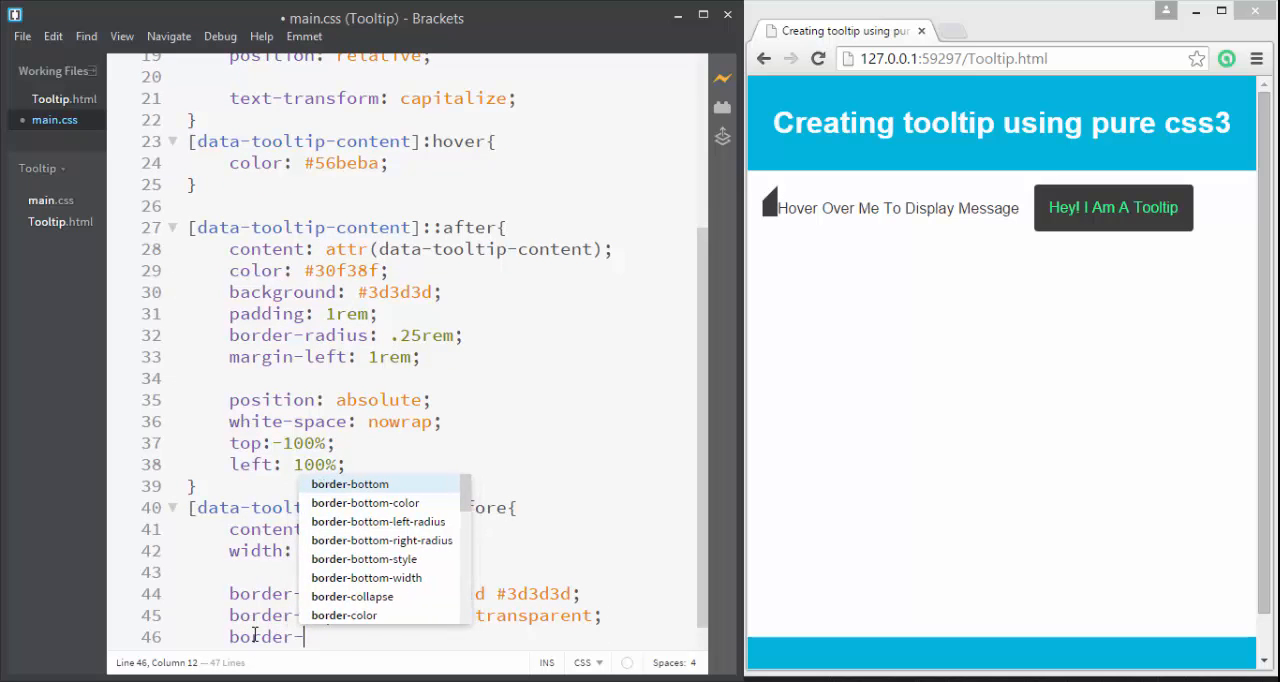
type("bott")
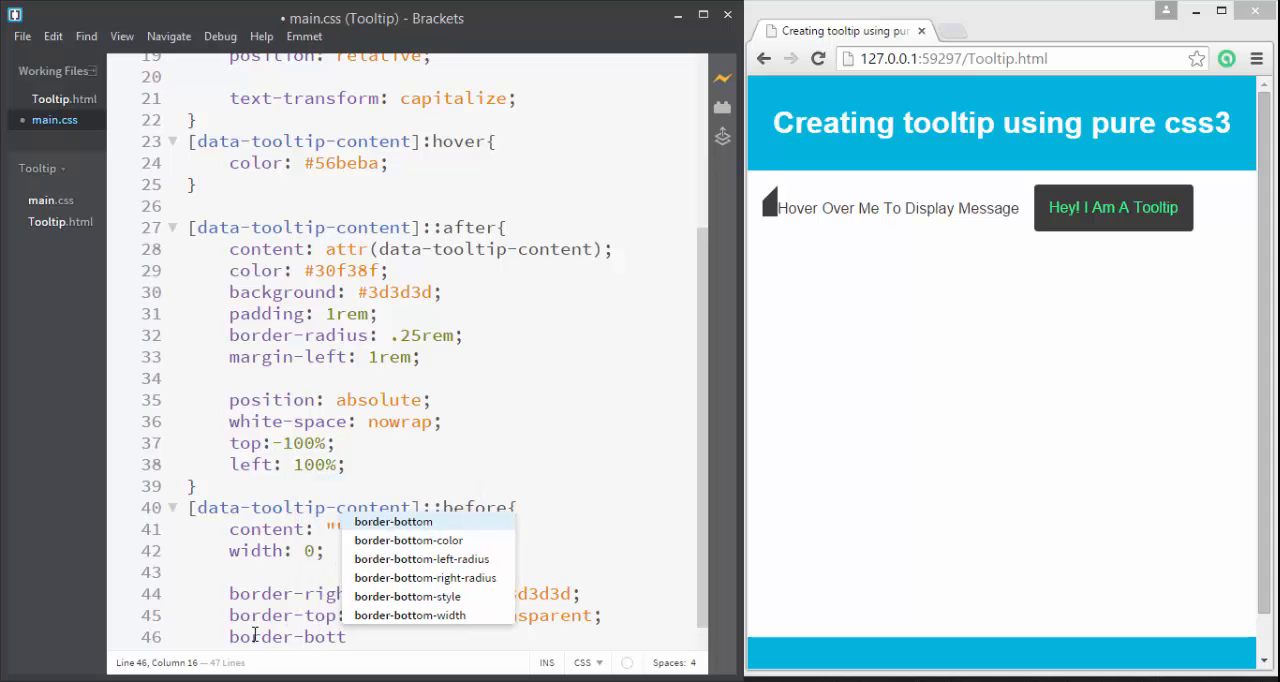
type("om: ")
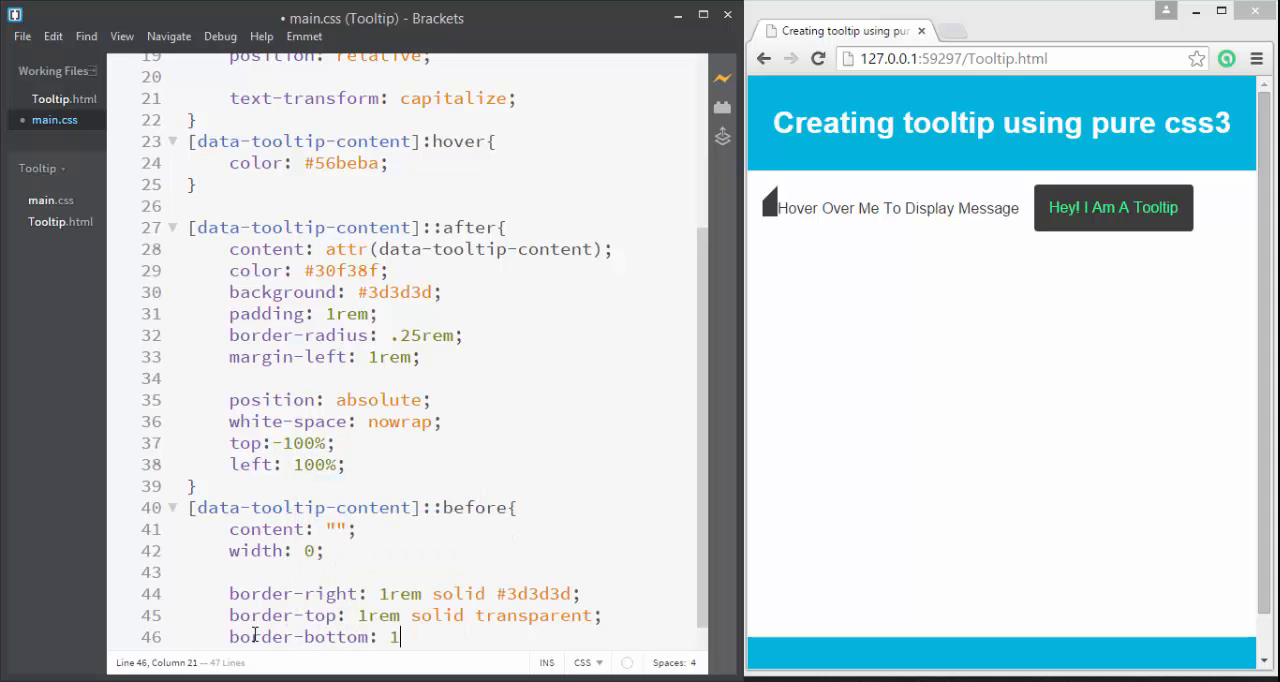
type("1rem ")
type("sol")
type("id tra")
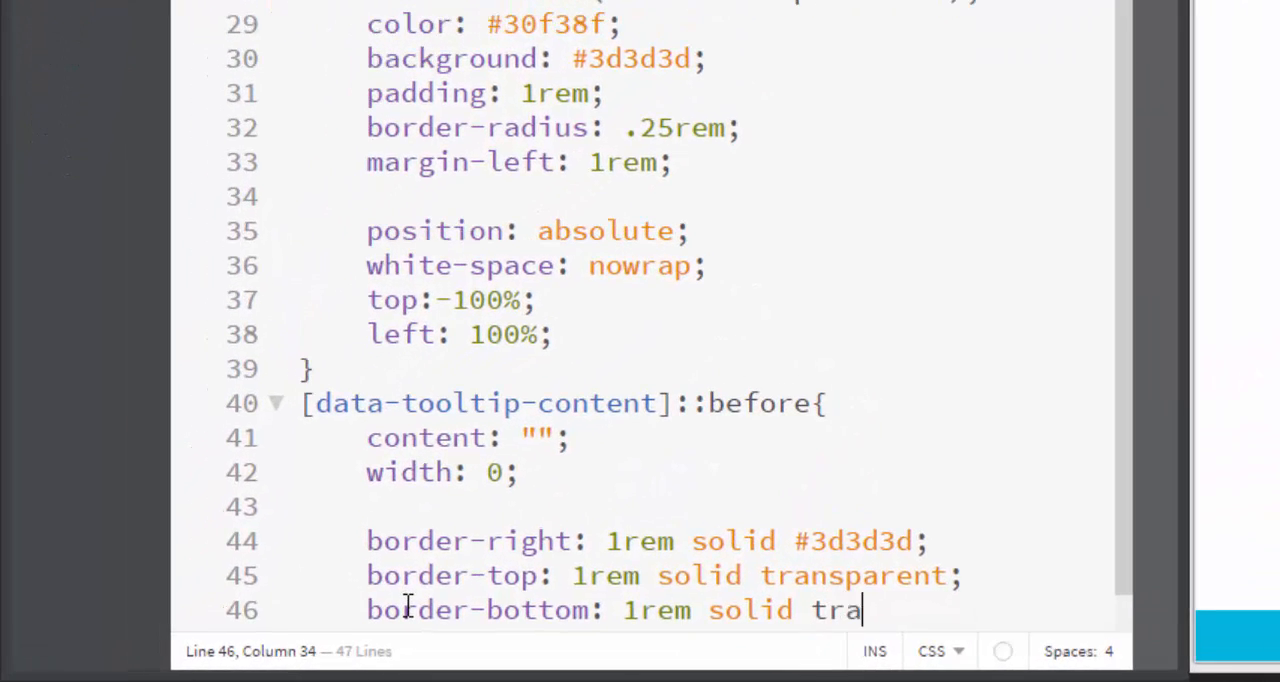
type("nsprent;")
key("Left")
key("Left")
key("Left")
key("Left")
key("Left")
type("a")
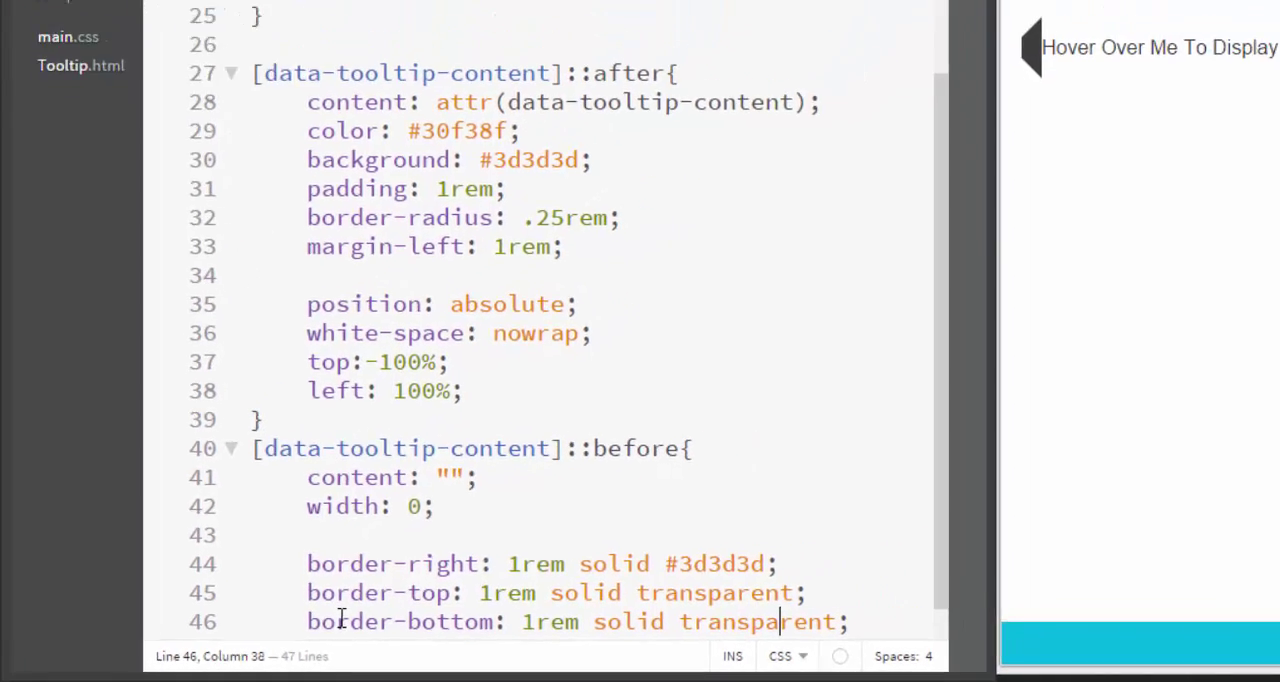
key("Right")
key("Right")
key("Right")
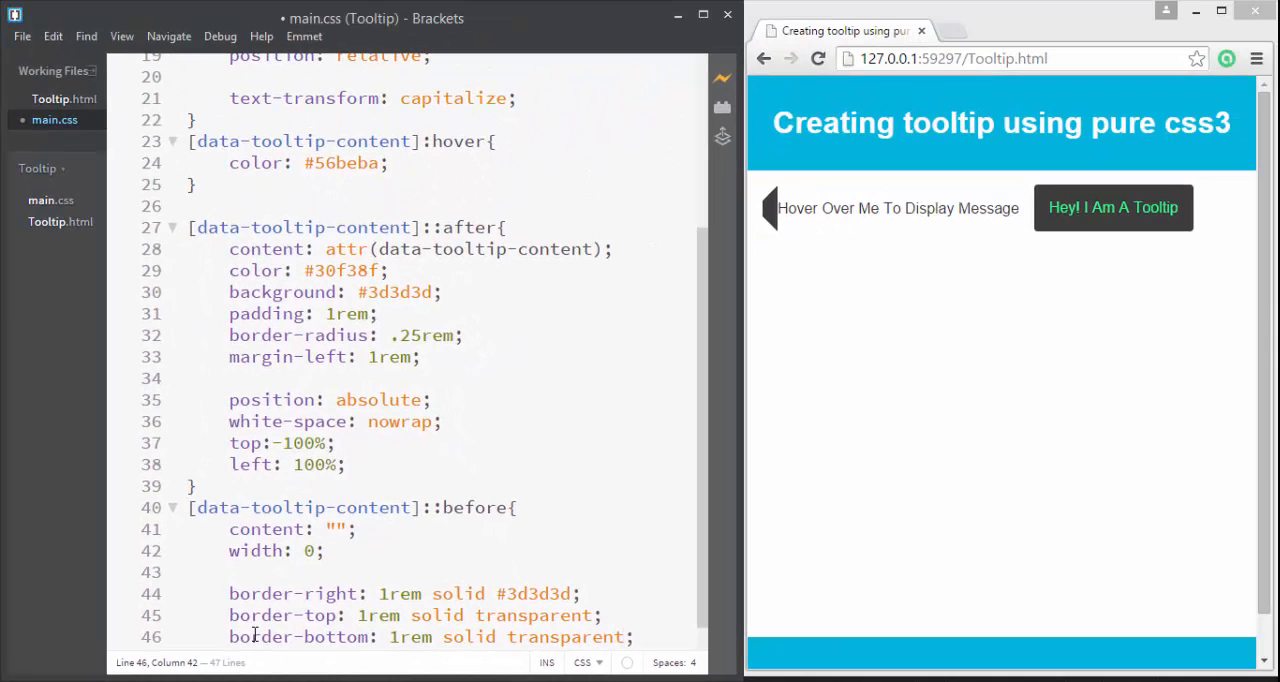
key("Return")
key("ctrl+s")
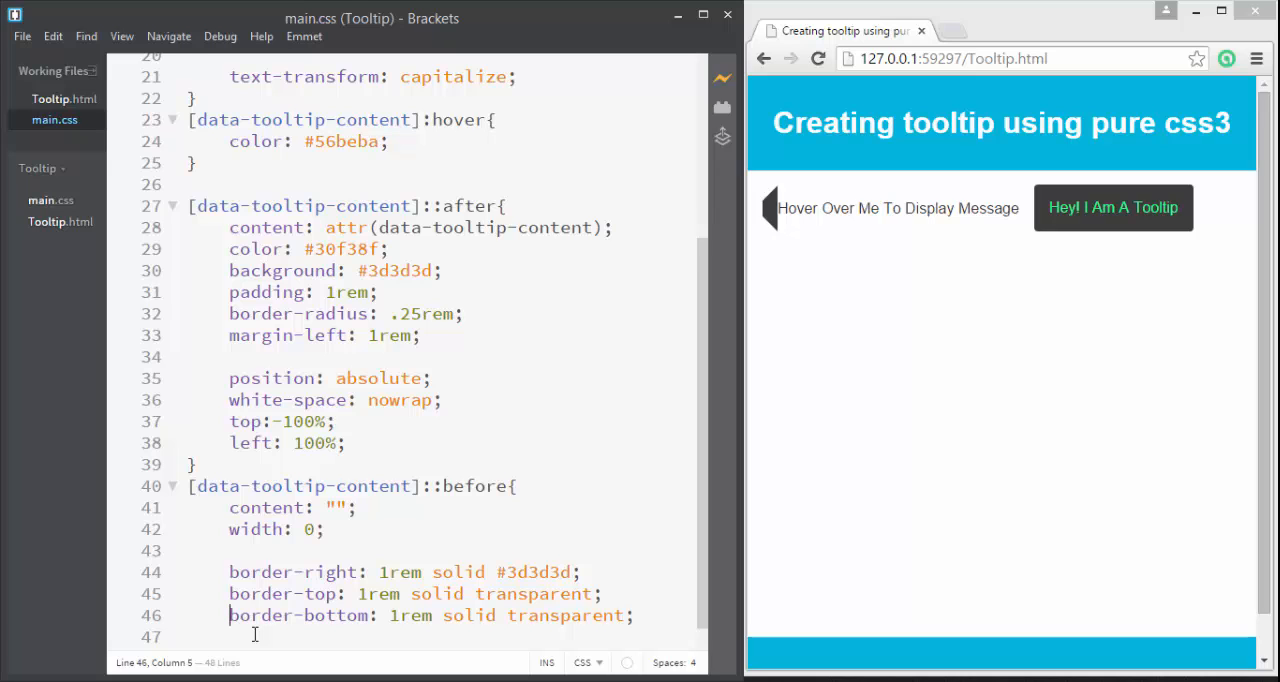
scroll(255, 636, "down", 1)
key("Up")
key("Up")
key("Up")
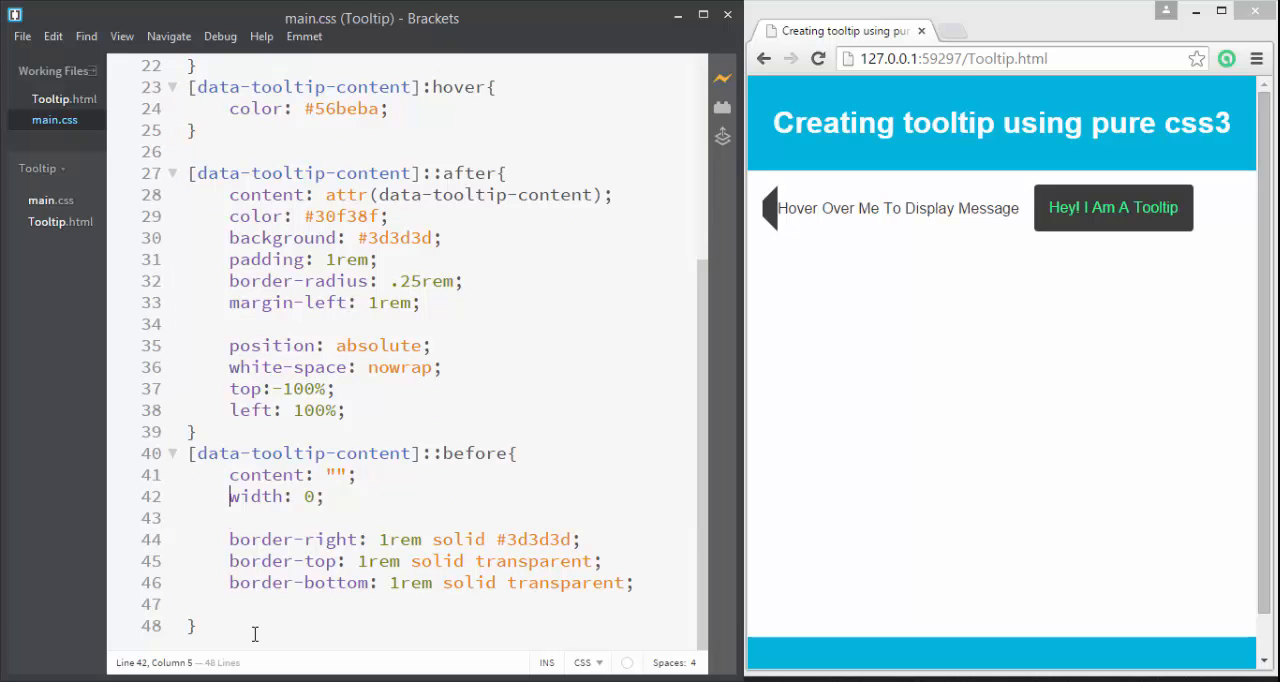
type("po")
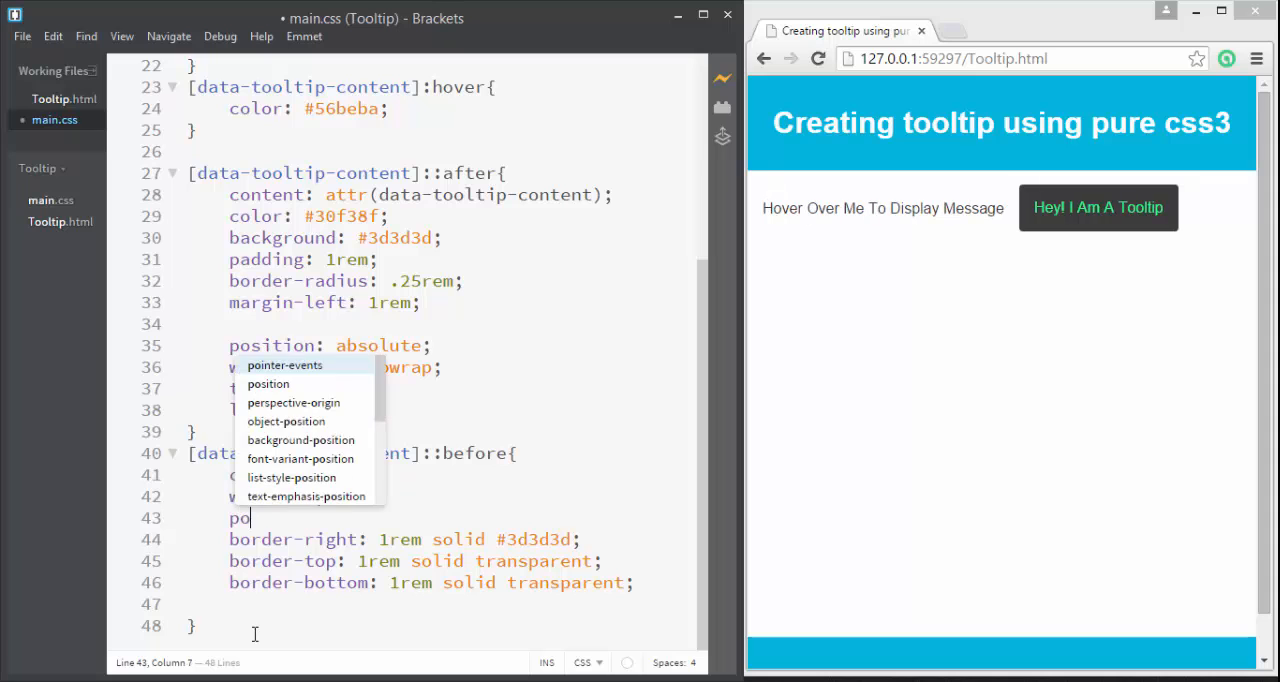
type("s")
- Position the ::before arrow absolutely at left 100%, top -50%, with pointer-events none
key("Return")
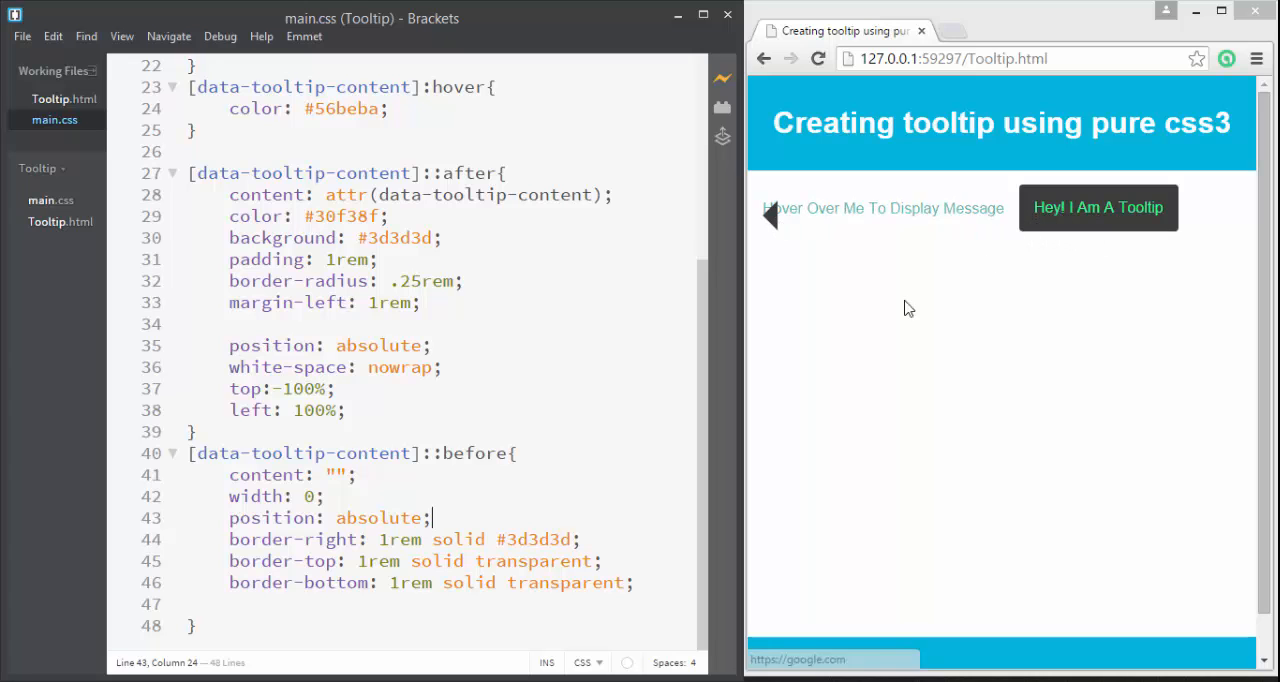
left_click(655, 580)
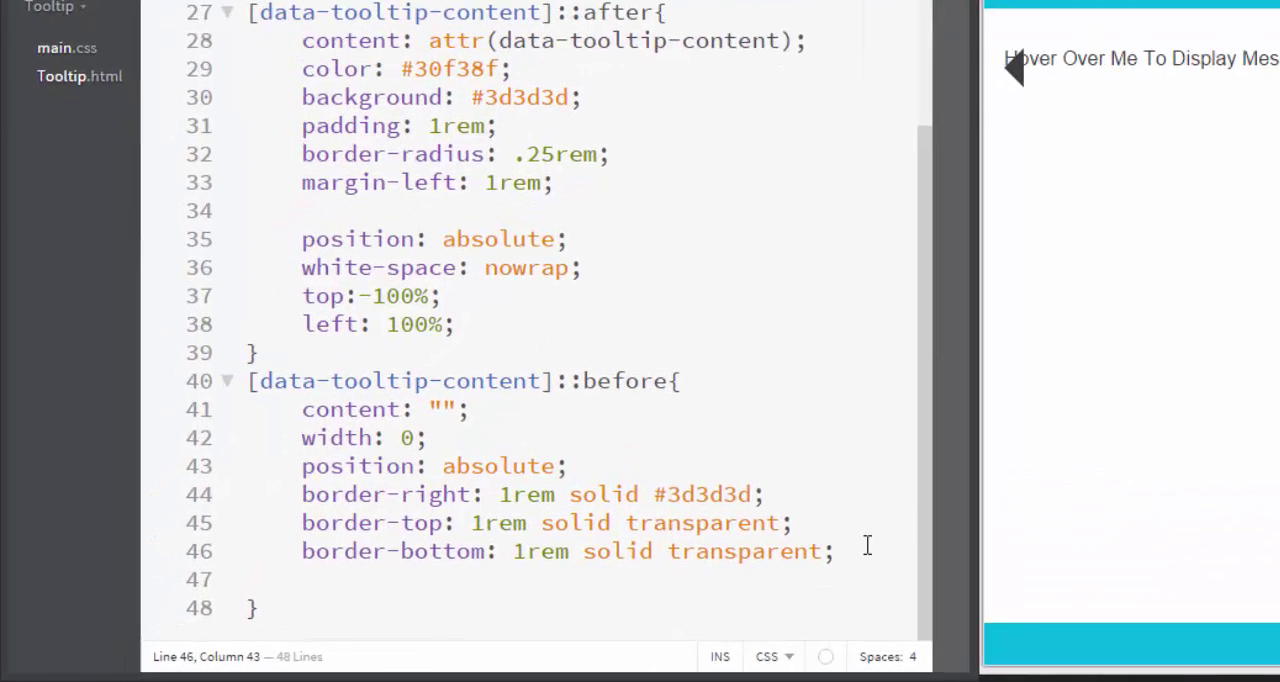
key("Return")
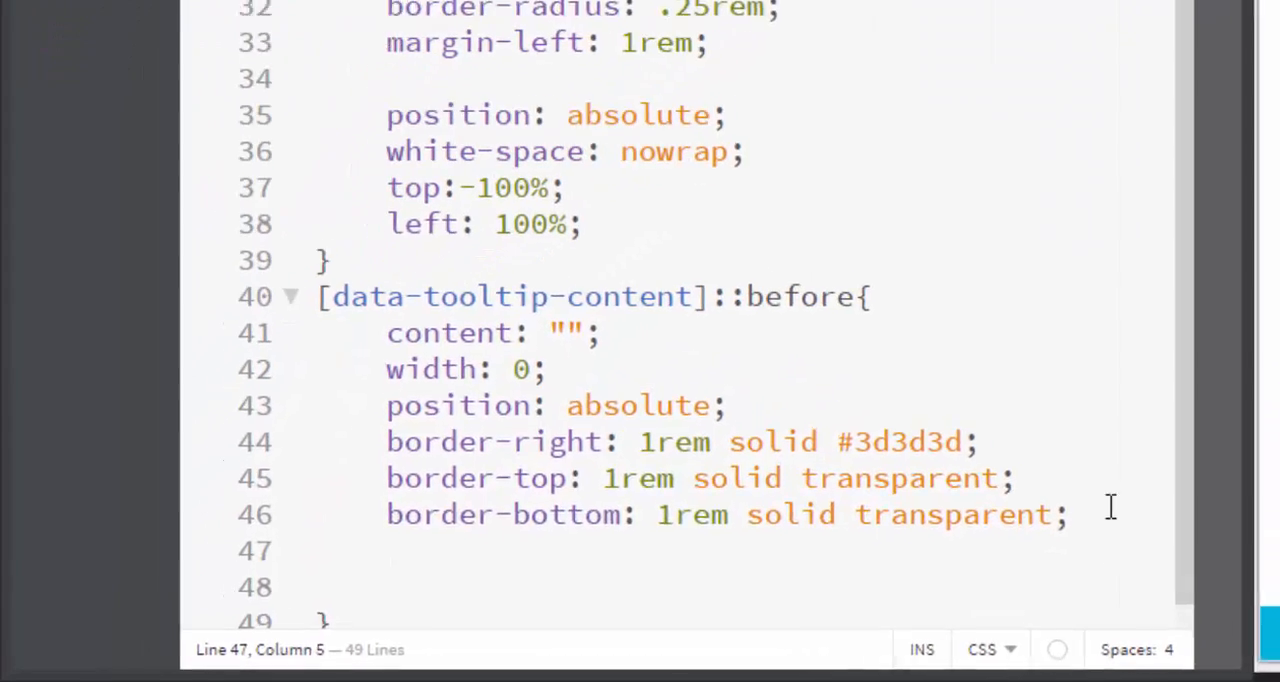
type("left: 100%;")
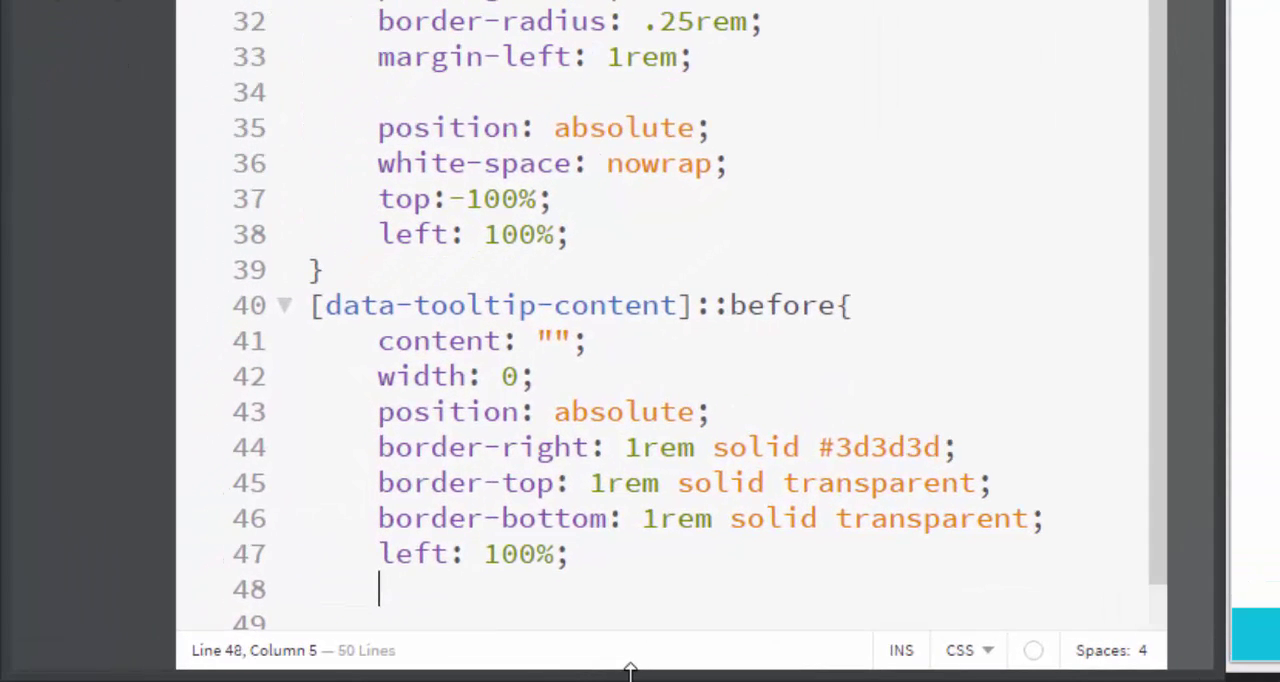
type("t")
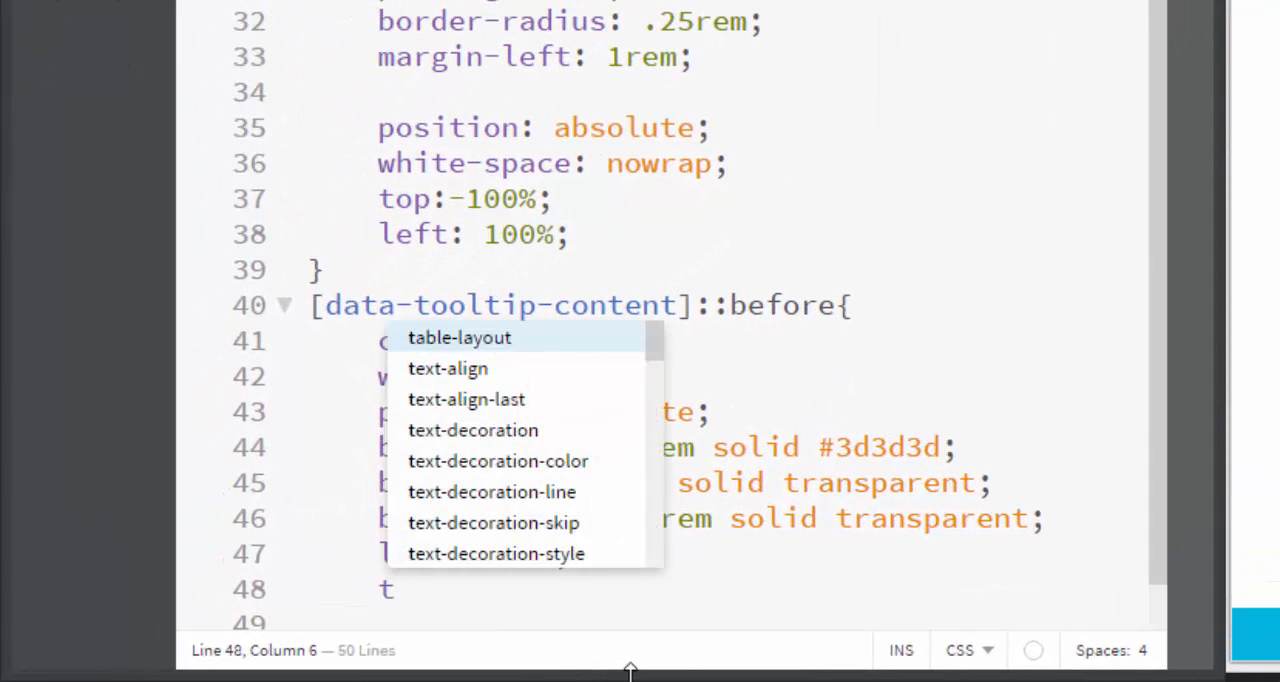
type("op:")
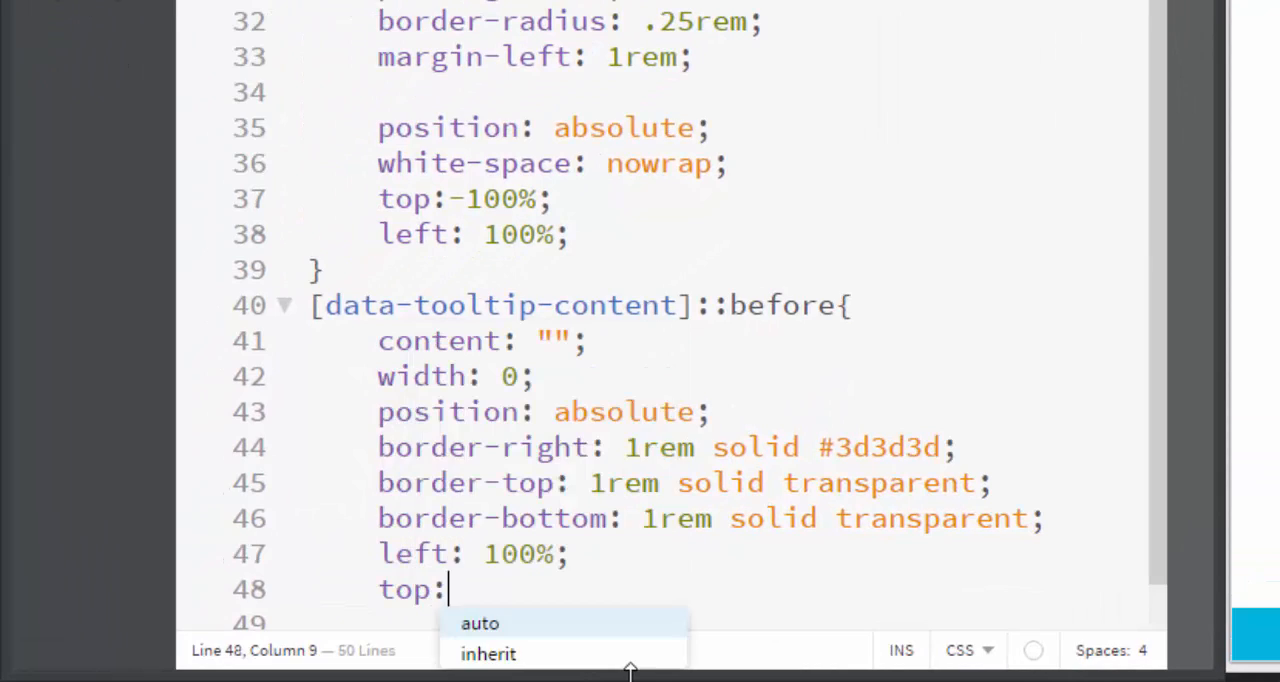
type("-50%")
type(";")
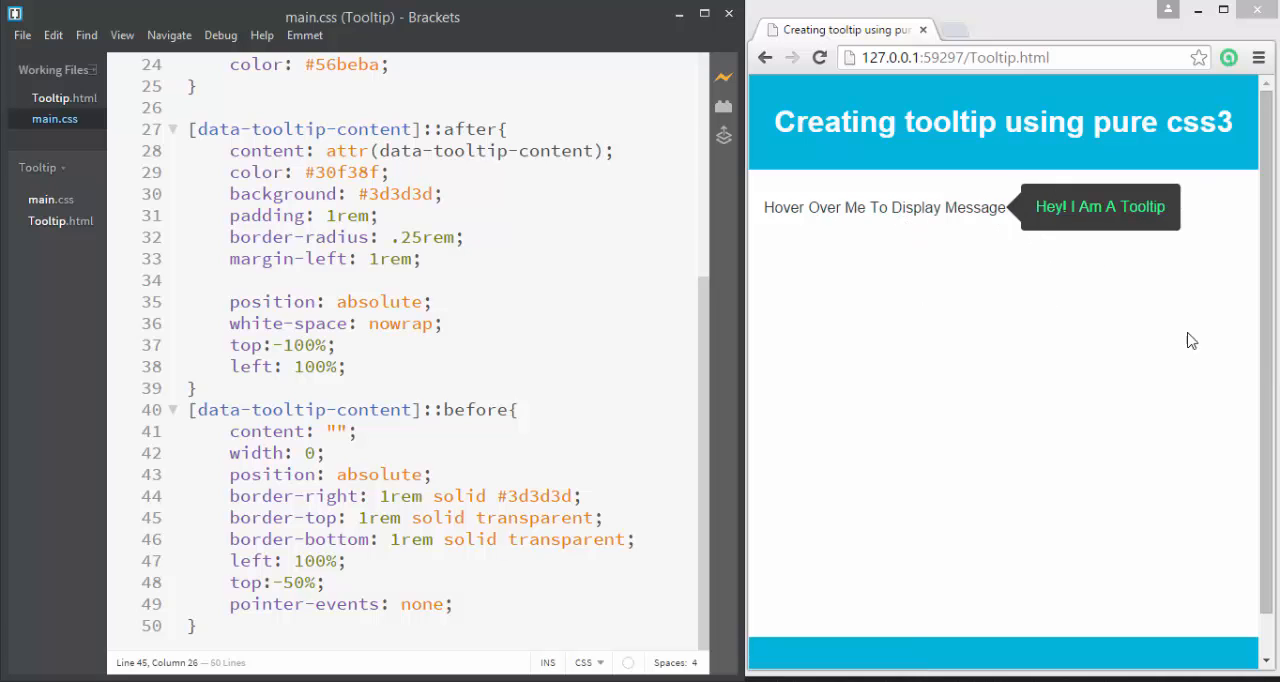
- Create an empty [data-tooltip-content]::after,[data-tooltip-content]::before rule after the arrow rule
left_click(308, 638)
key("Return")
key("Return")
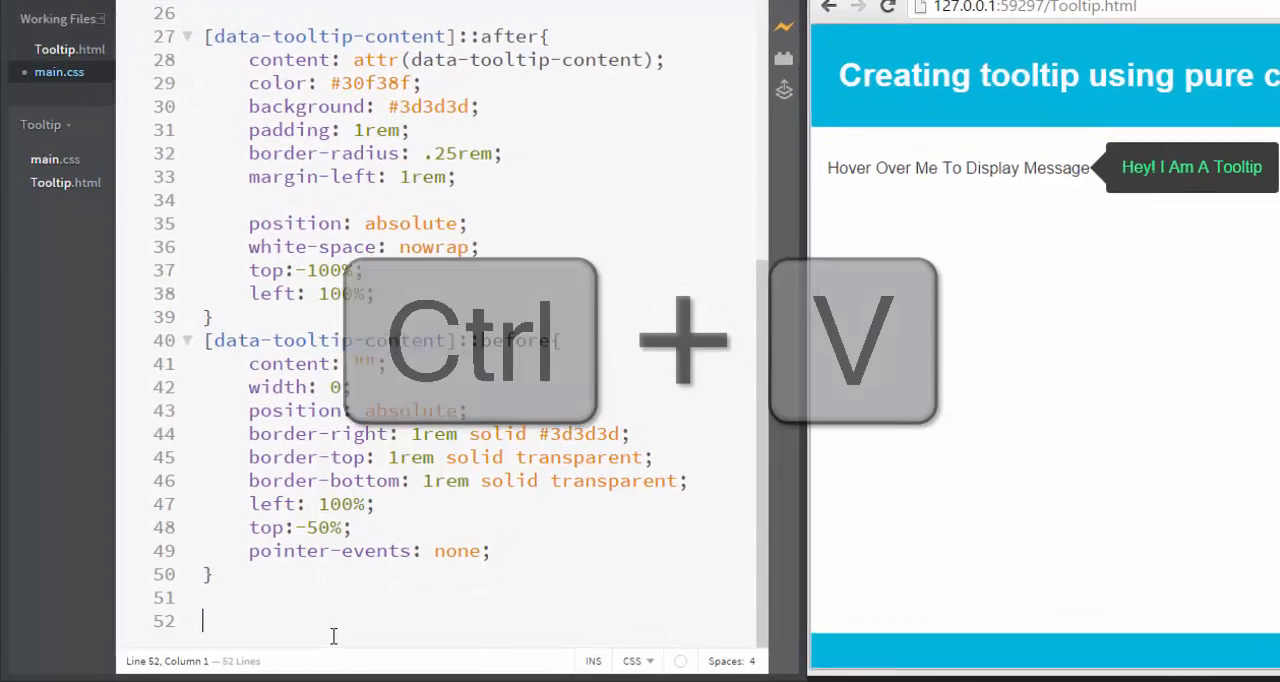
type("[data-tooltip-content]::after{")
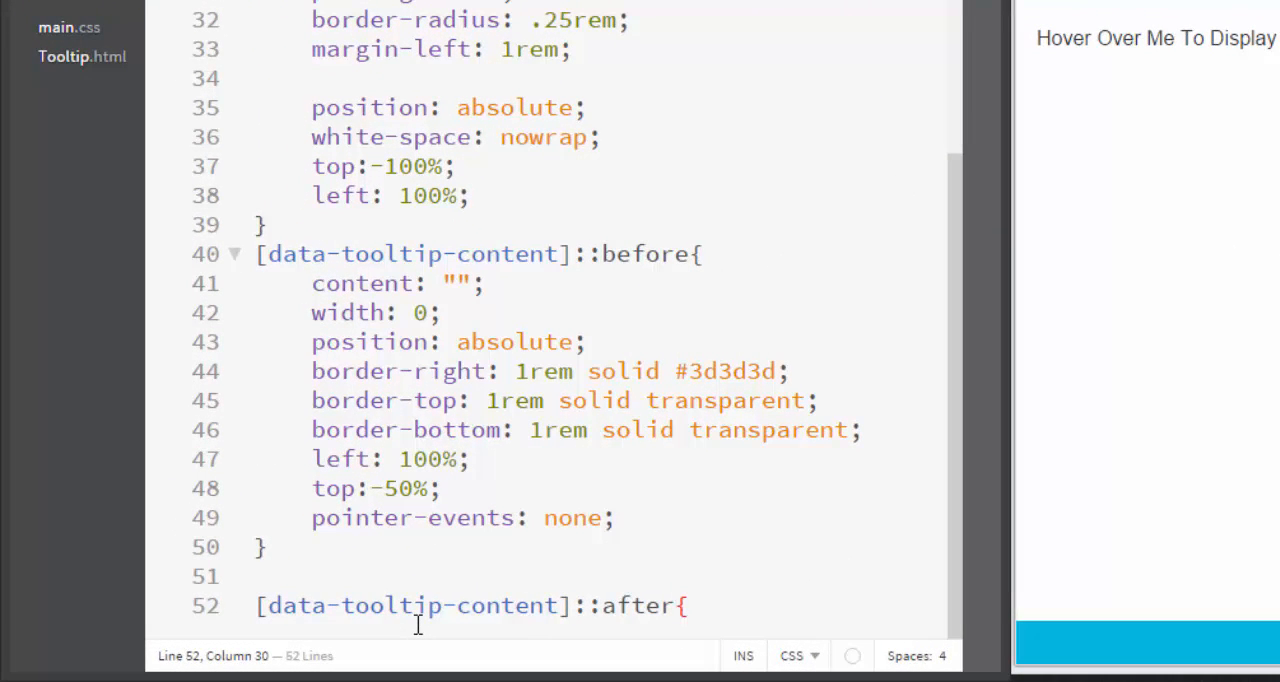
type(",")
type("[data-tooltip-content]::after{")
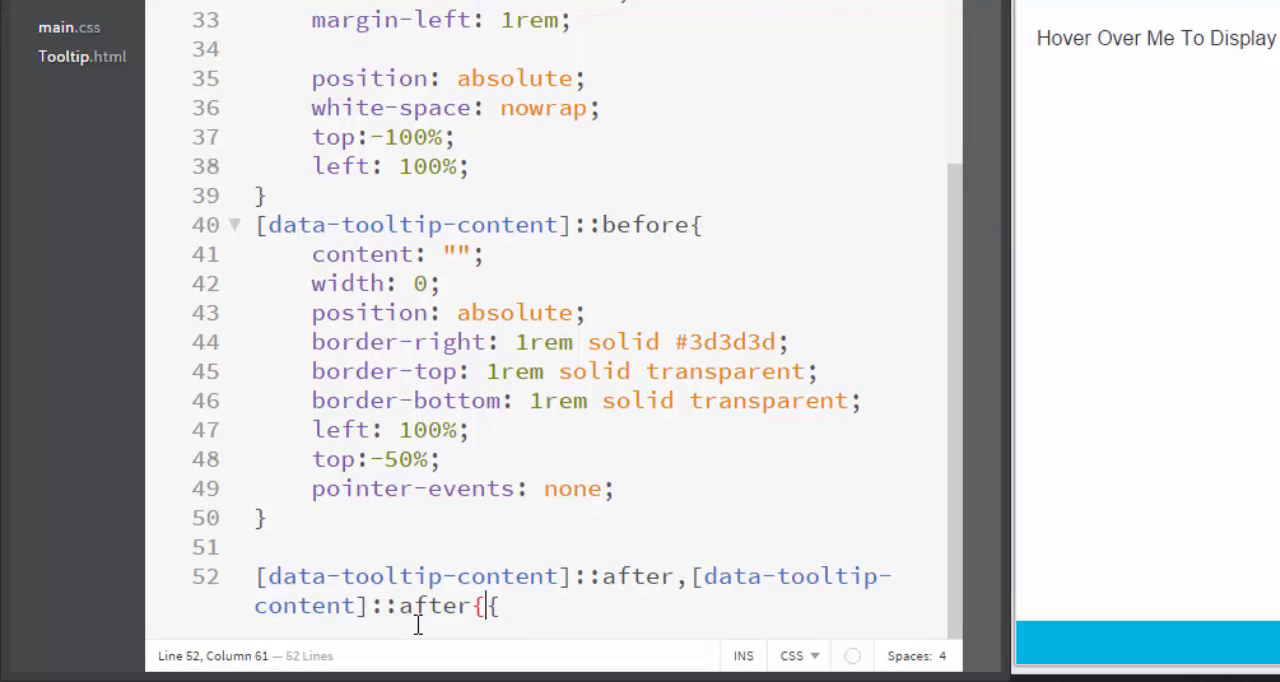
double_click(430, 606)
type("before")
key("End")
type("}")
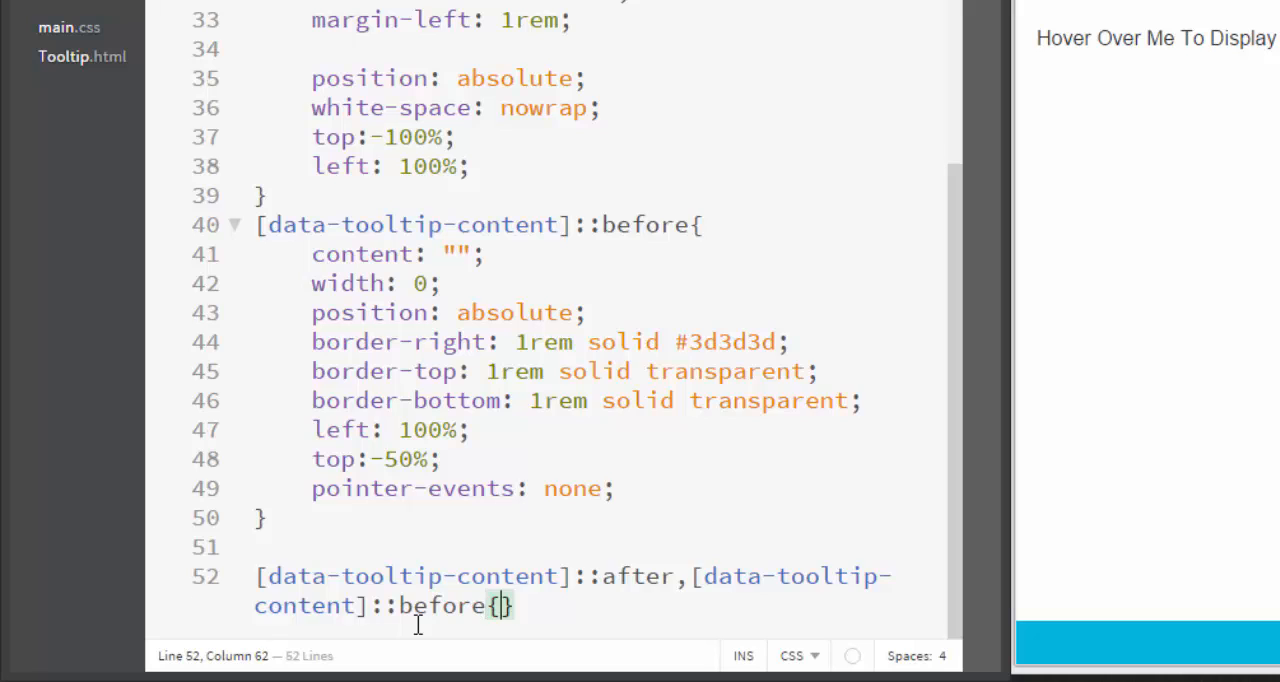
key("Right")
key("Return")
key("ctrl+shift+Return")
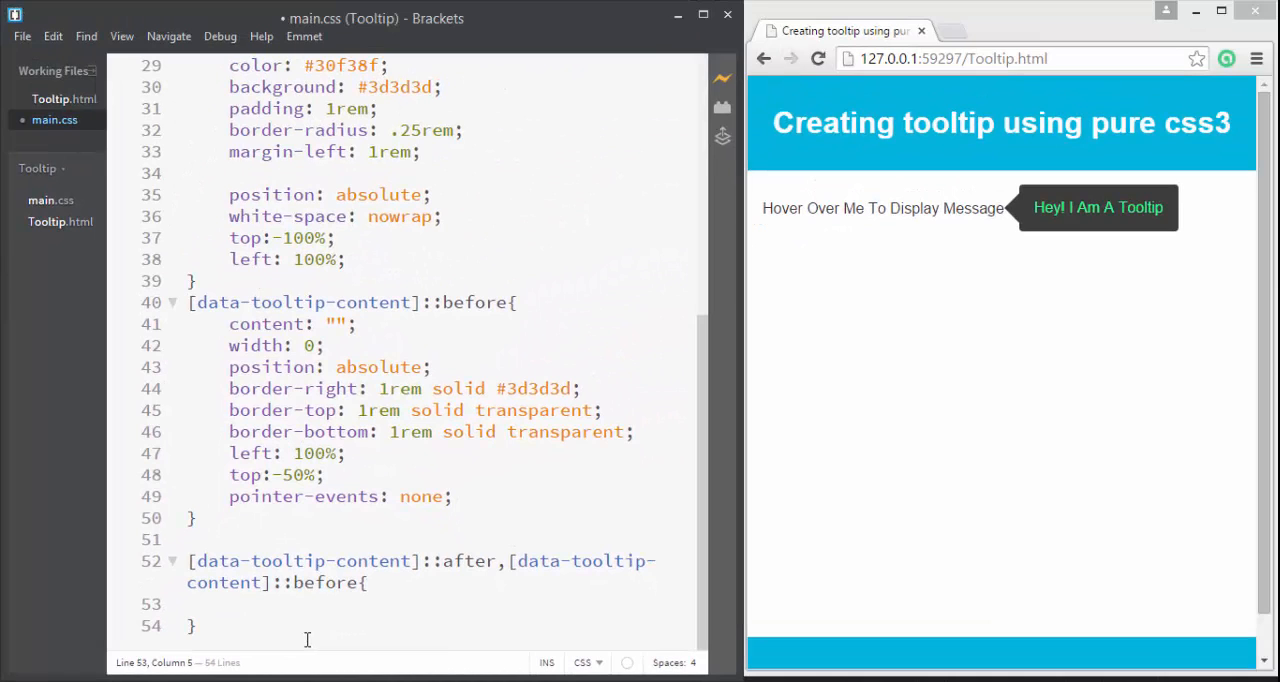
type("opacity: ")
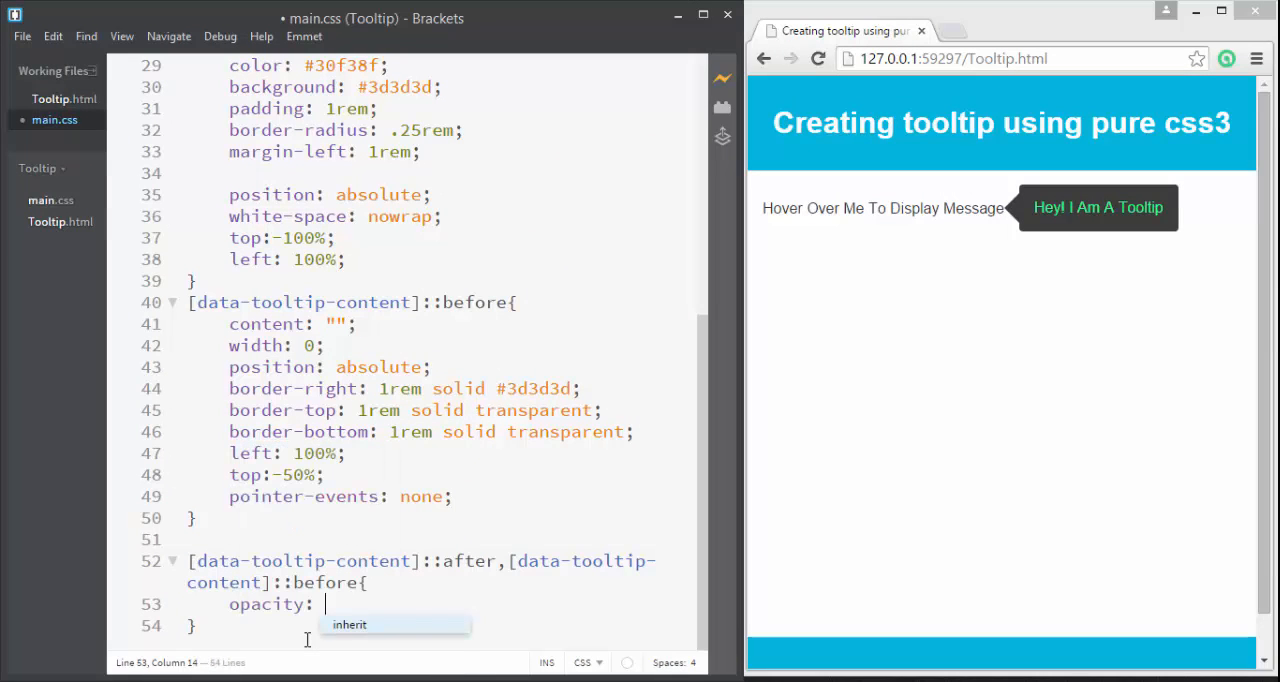
type(" 0;")
- Fill the shared rule with opacity: 0 and visibility: hidden
key("Return")
type("visibility: ")
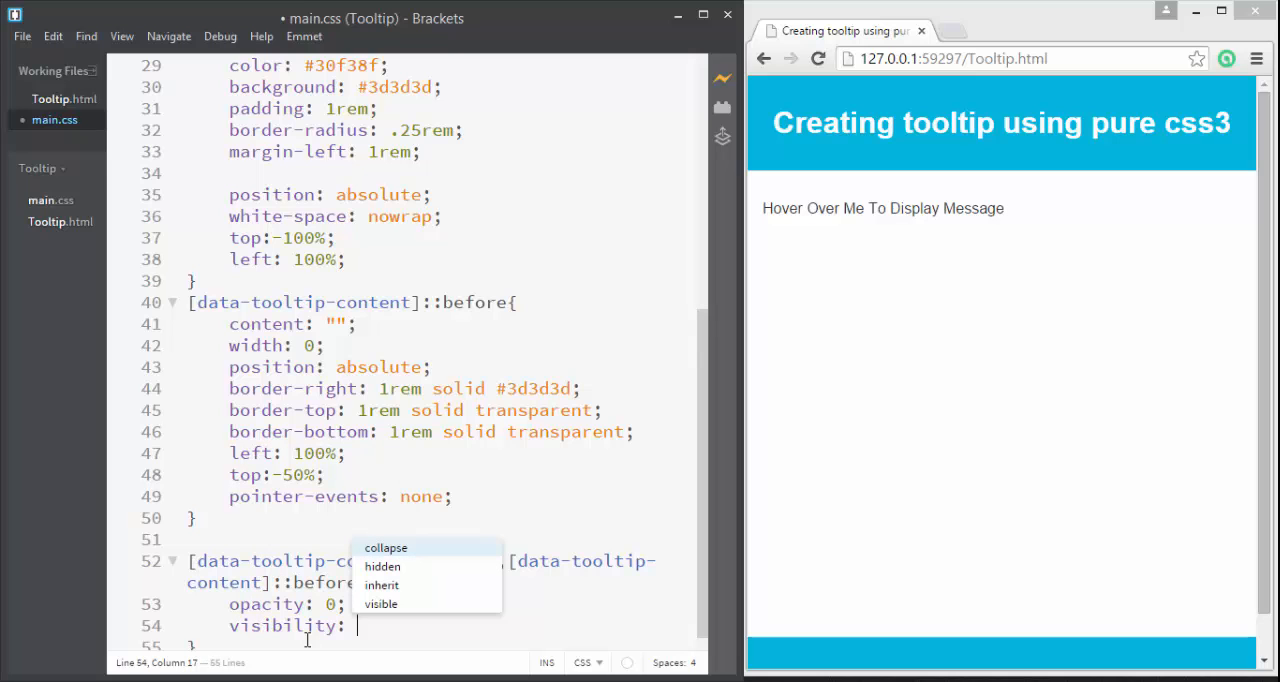
type("hidden;")
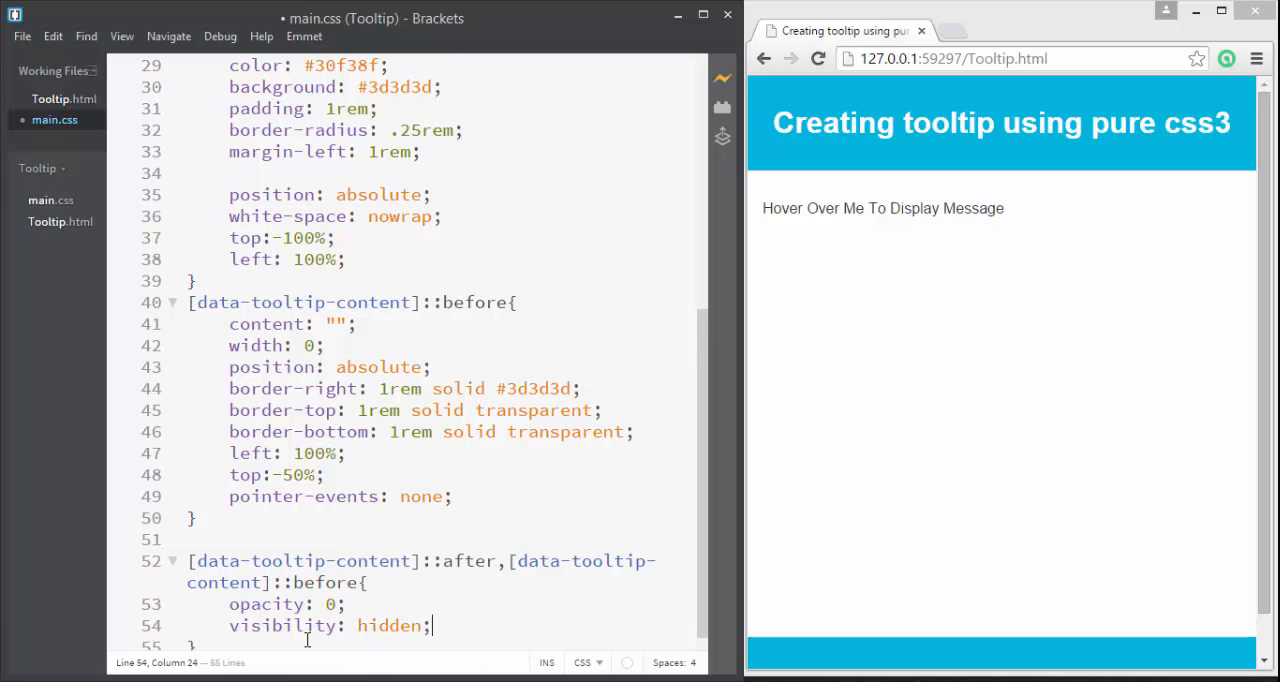
left_click(307, 643)
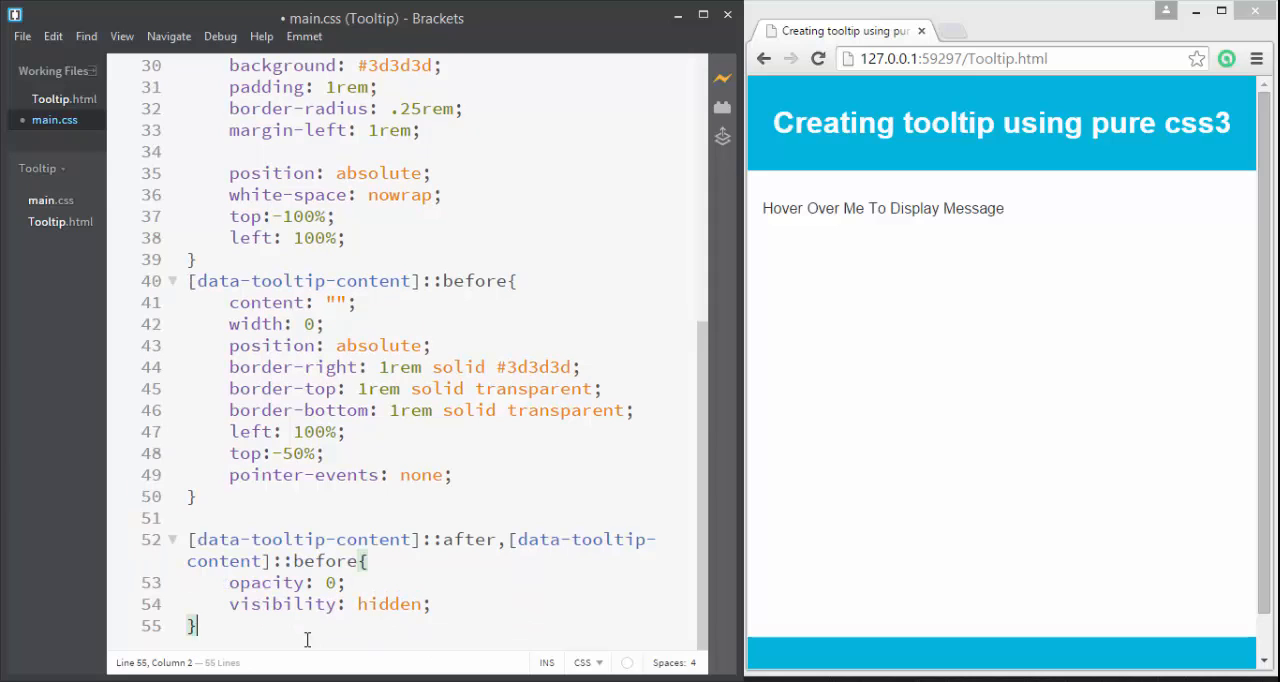
key("Return")
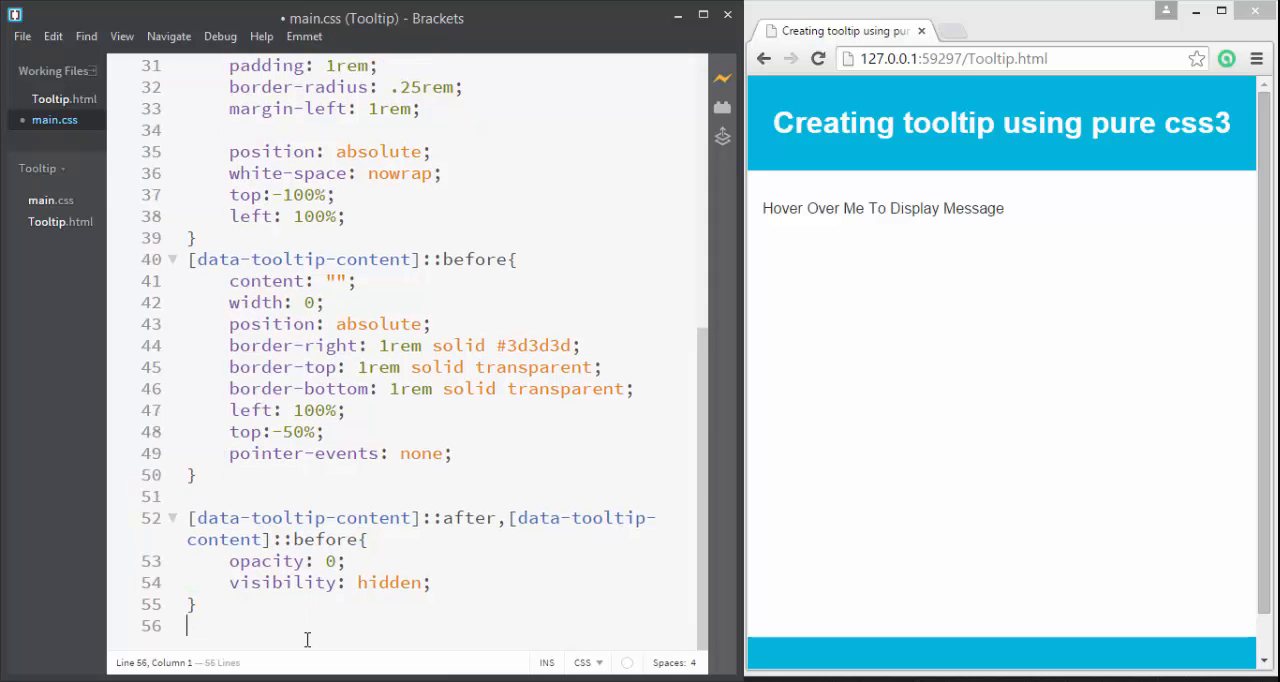
key("Up")
- Copy the hiding rule and paste it below a /*revealing tooltip*/ comment
key("shift+Up")
key("shift+Up")
key("shift+Up")
key("shift+Home")
key("ctrl+c")
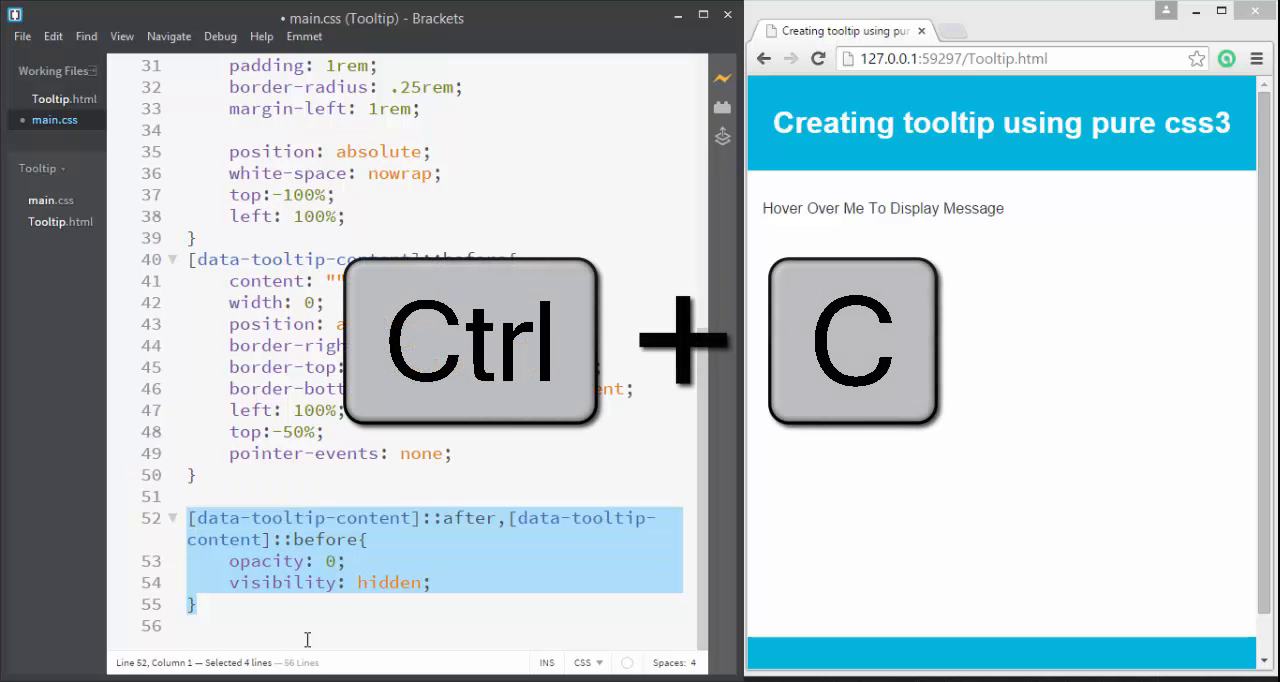
key("Right")
key("Right")
key("Return")
key("Return")
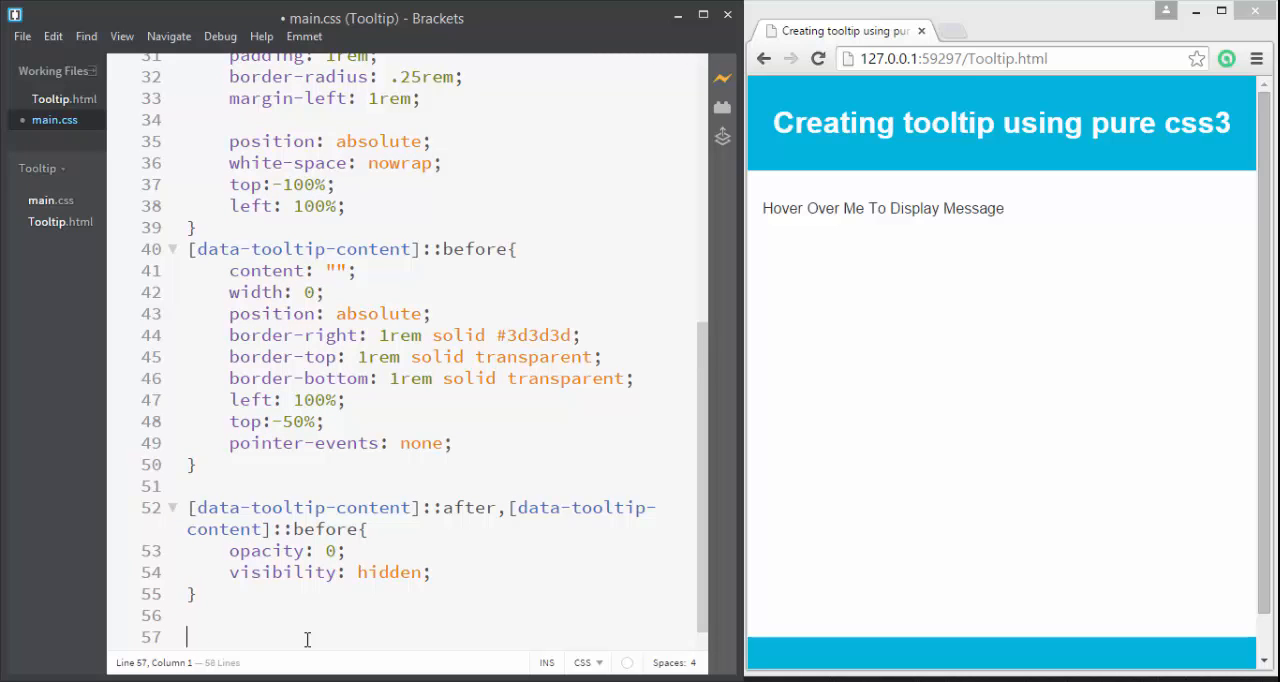
type("/*revealing tollt")
key("BackSpace")
key("BackSpace")
key("BackSpace")
type("o")
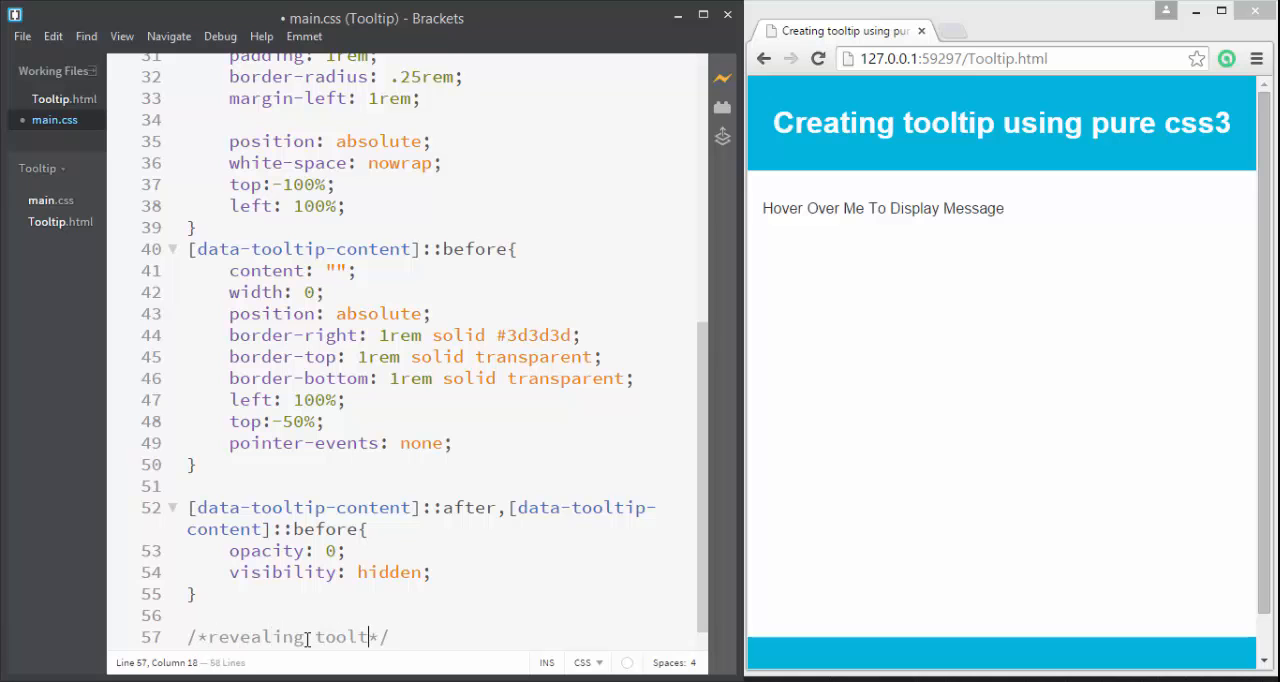
type("ltip")
key("End")
key("Return")
key("ctrl+v")
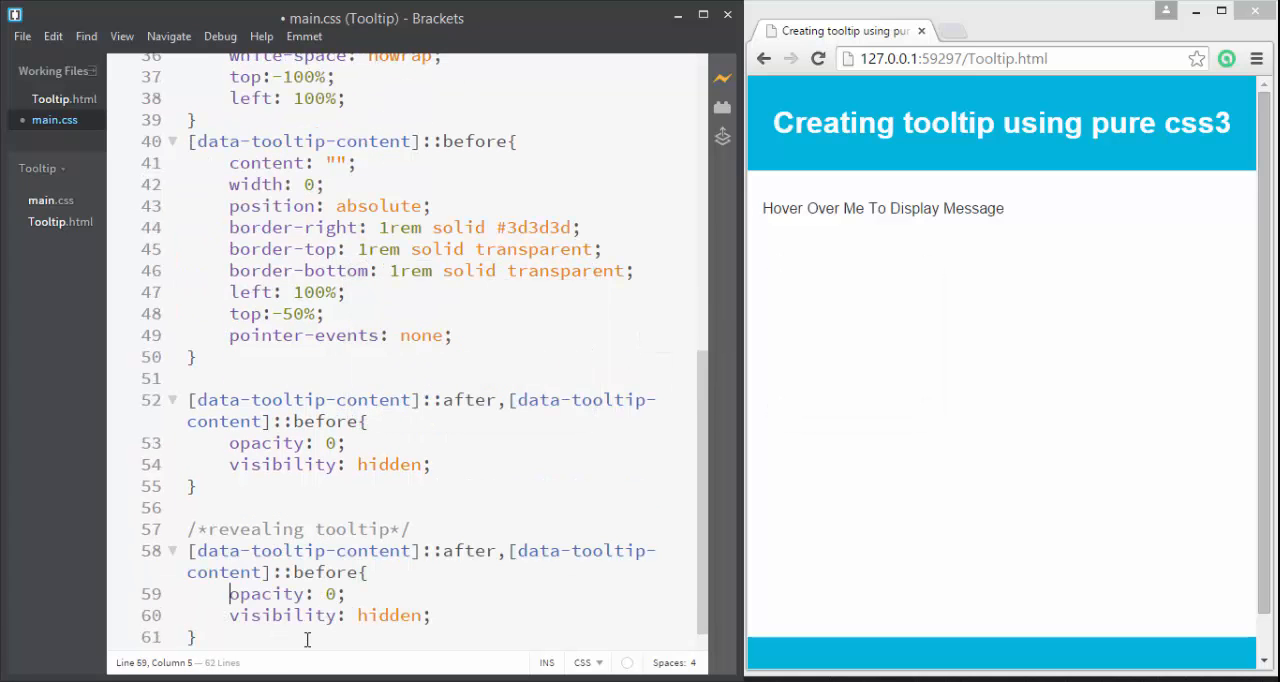
- Change the pasted rule to opacity 1 and visibility visible
key("Right")
key("Right")
key("Right")
key("Right")
key("Delete")
type("1")
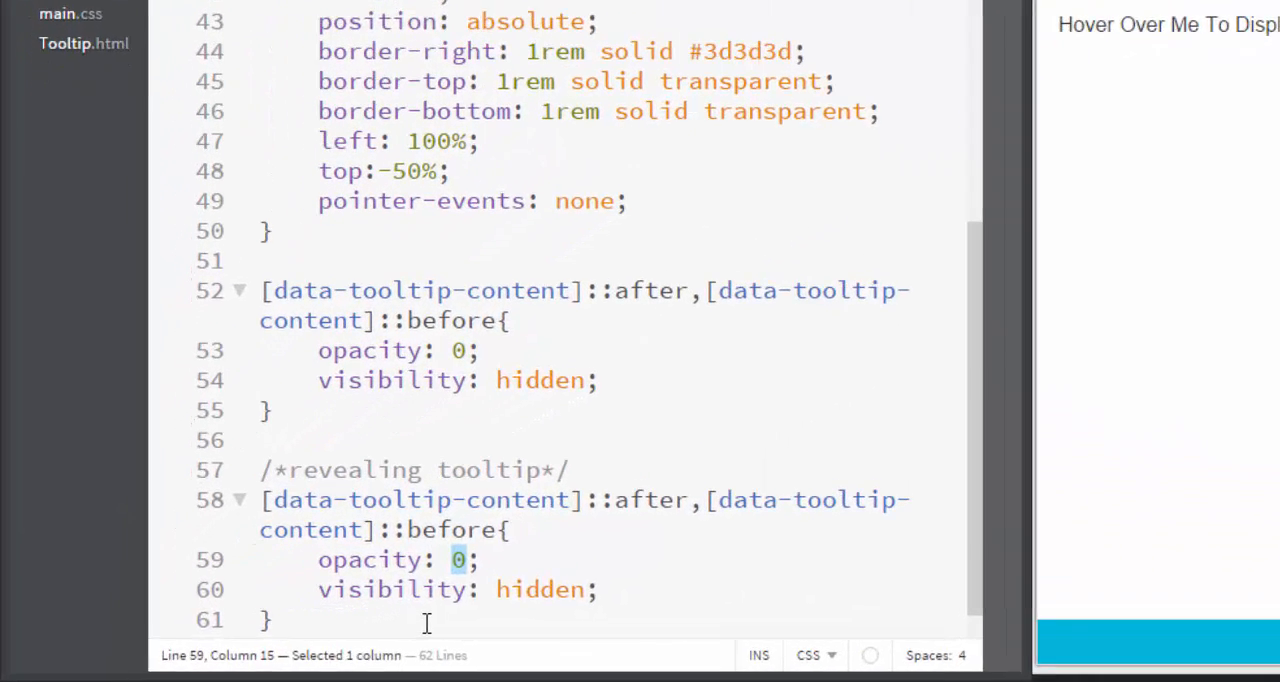
key("Down")
key("Right")
key("Right")
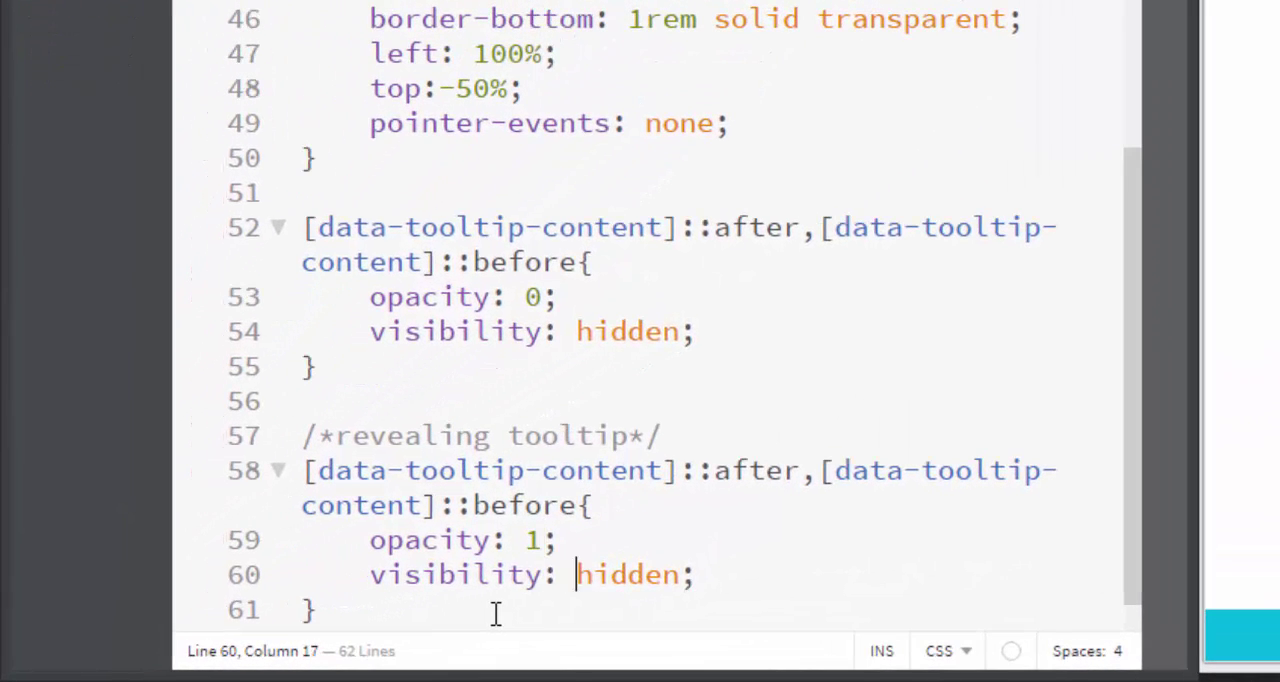
key("ctrl+shift+Right")
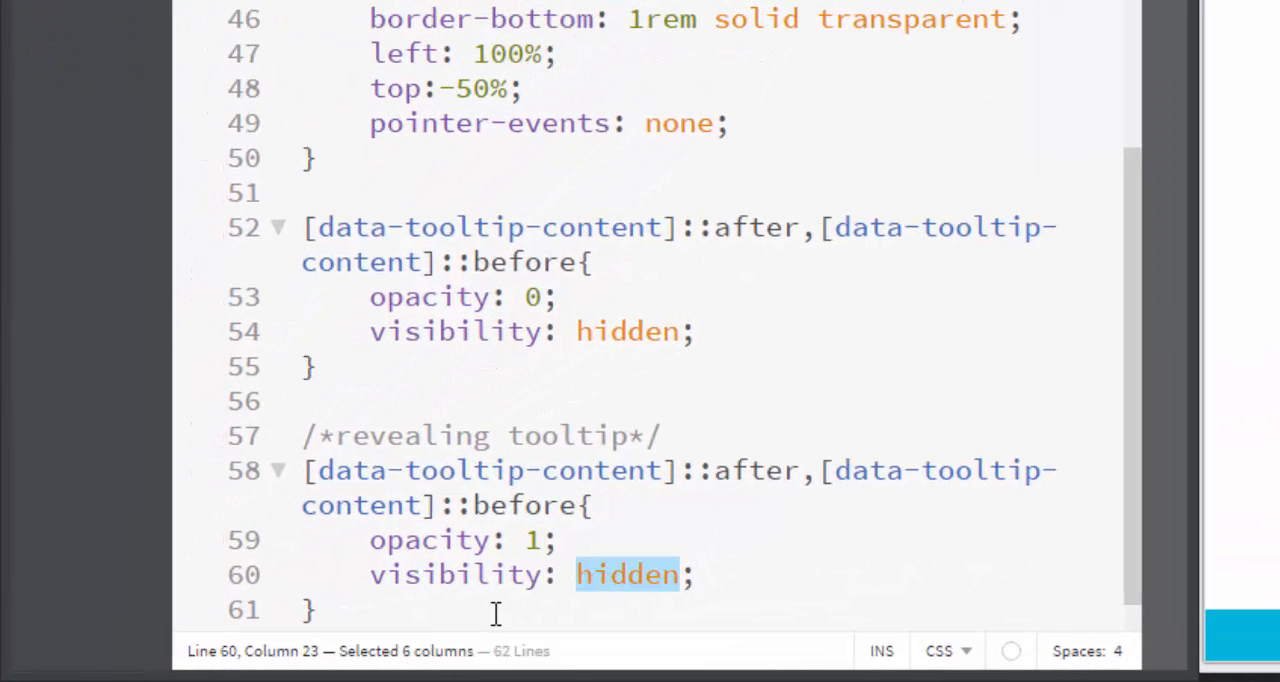
type("visi")
key("Return")
key("Up")
key("Up")
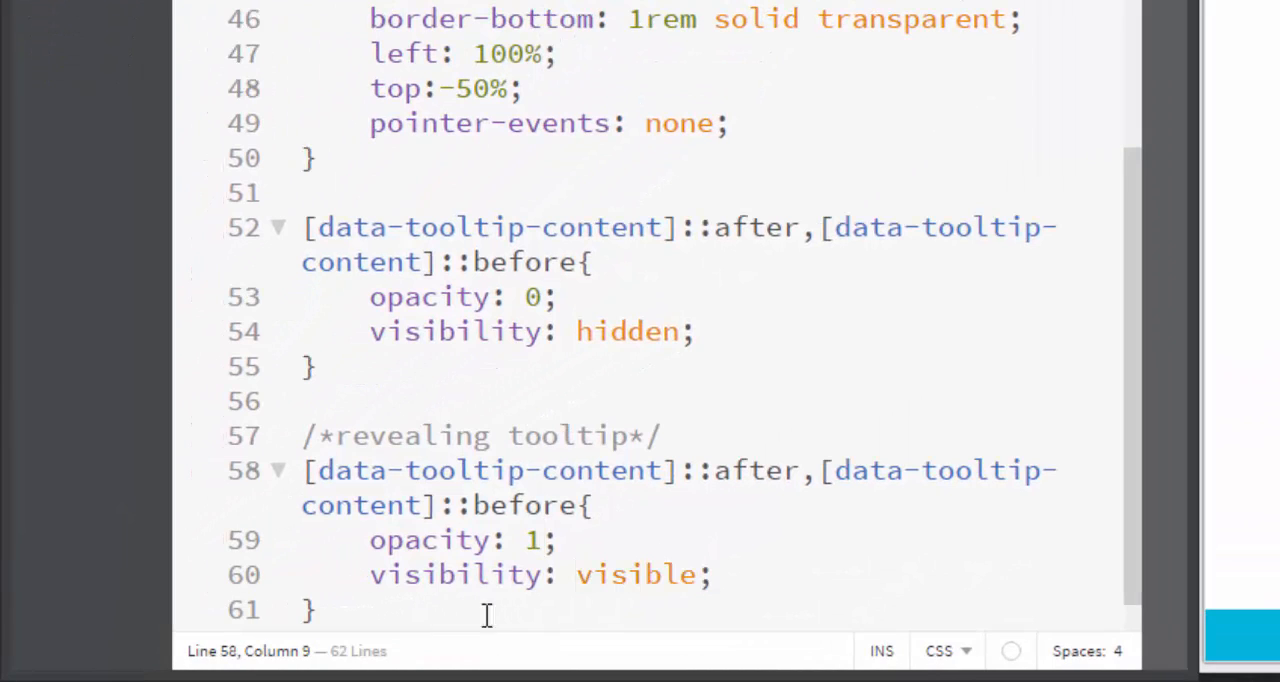
- Add :hover to both selectors of the revealing rule
left_click(611, 539)
left_click(720, 574)
left_click(676, 470)
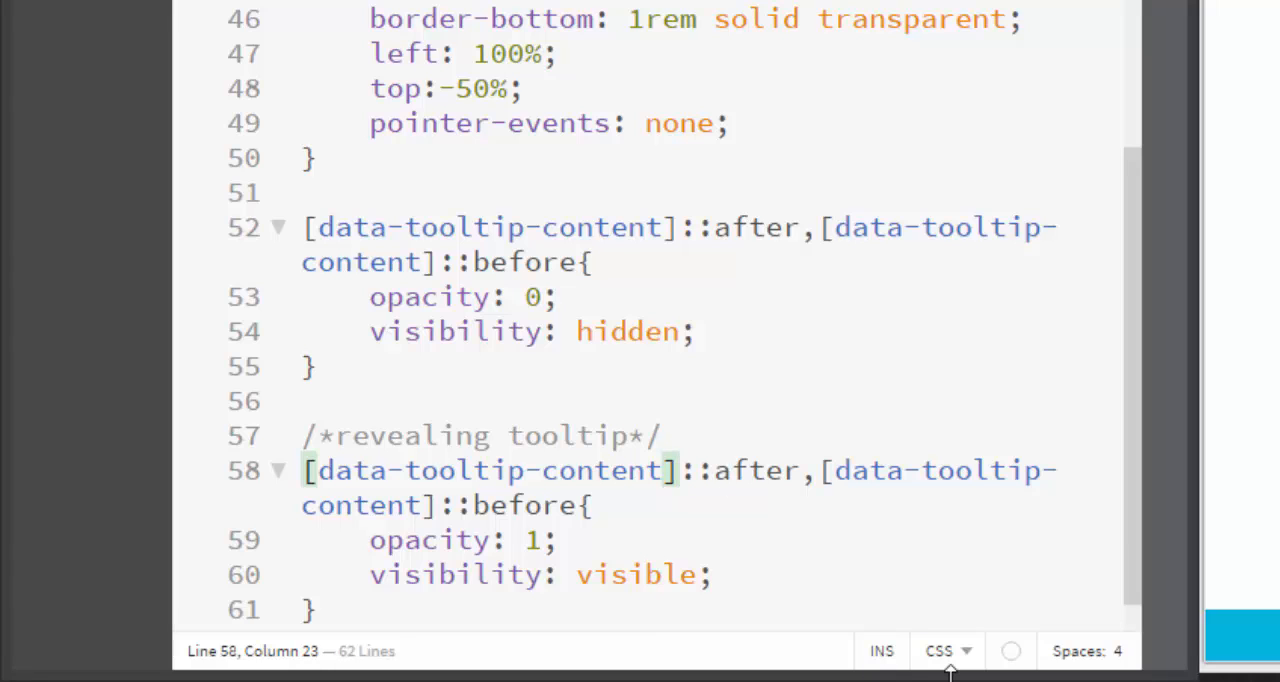
type(":hover")
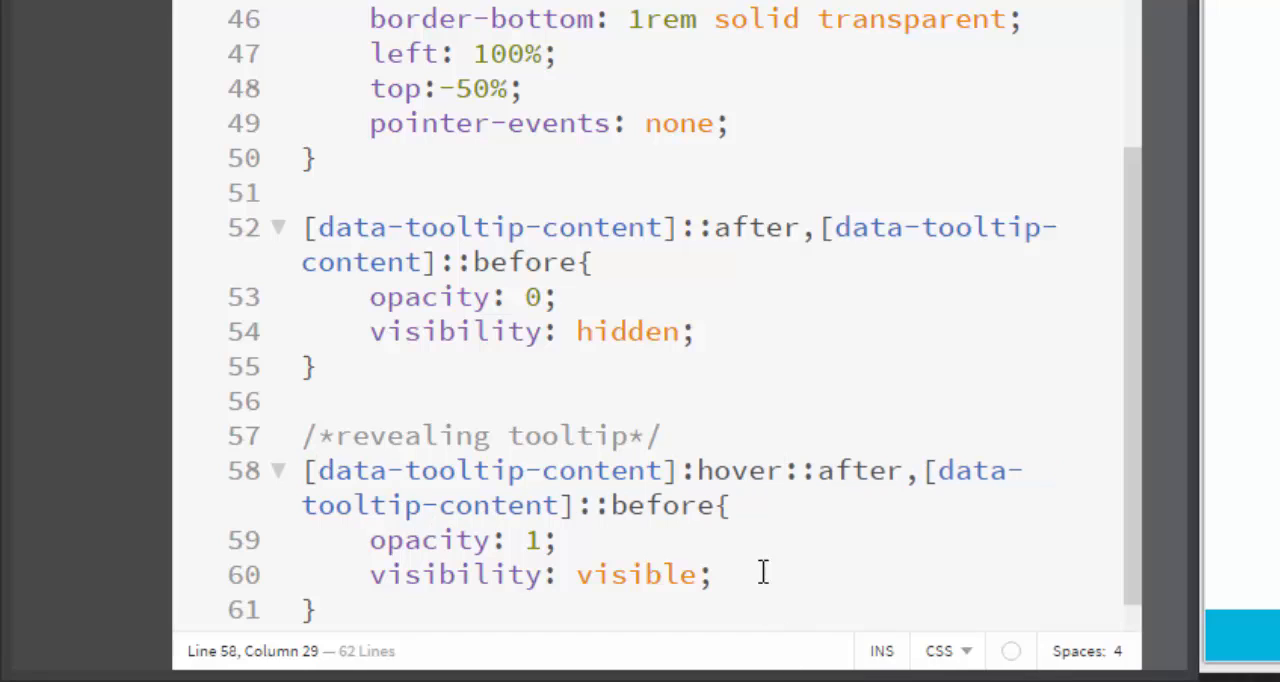
left_click(578, 505)
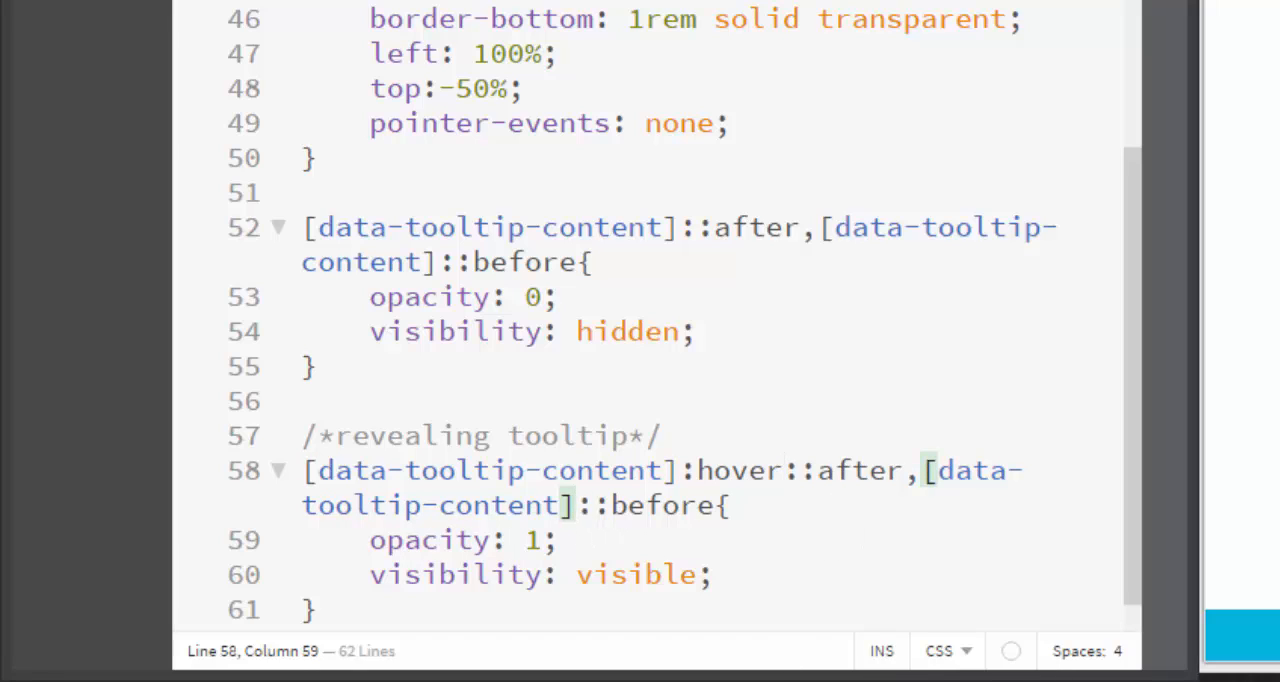
type(":hover")
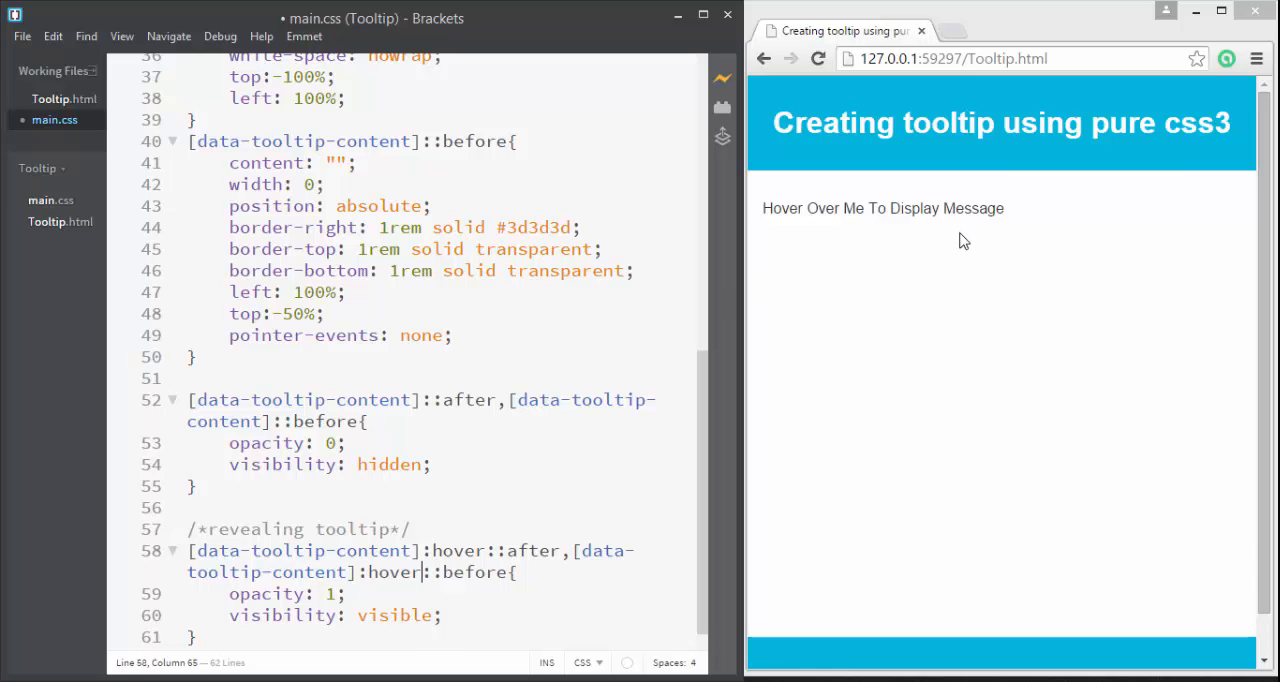
- Add transition: opacity .3s ease, visibility .3s ease to the hiding rule and save
mouse_move(883, 208)
left_click(434, 466)
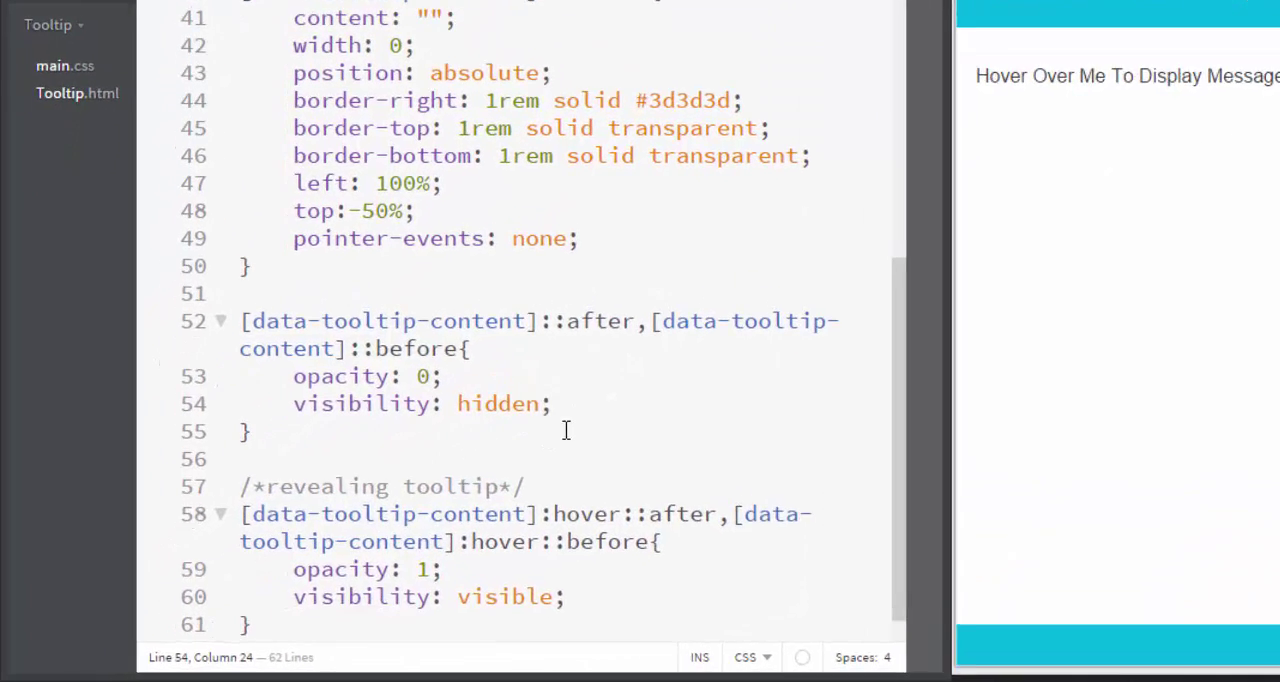
key("Return")
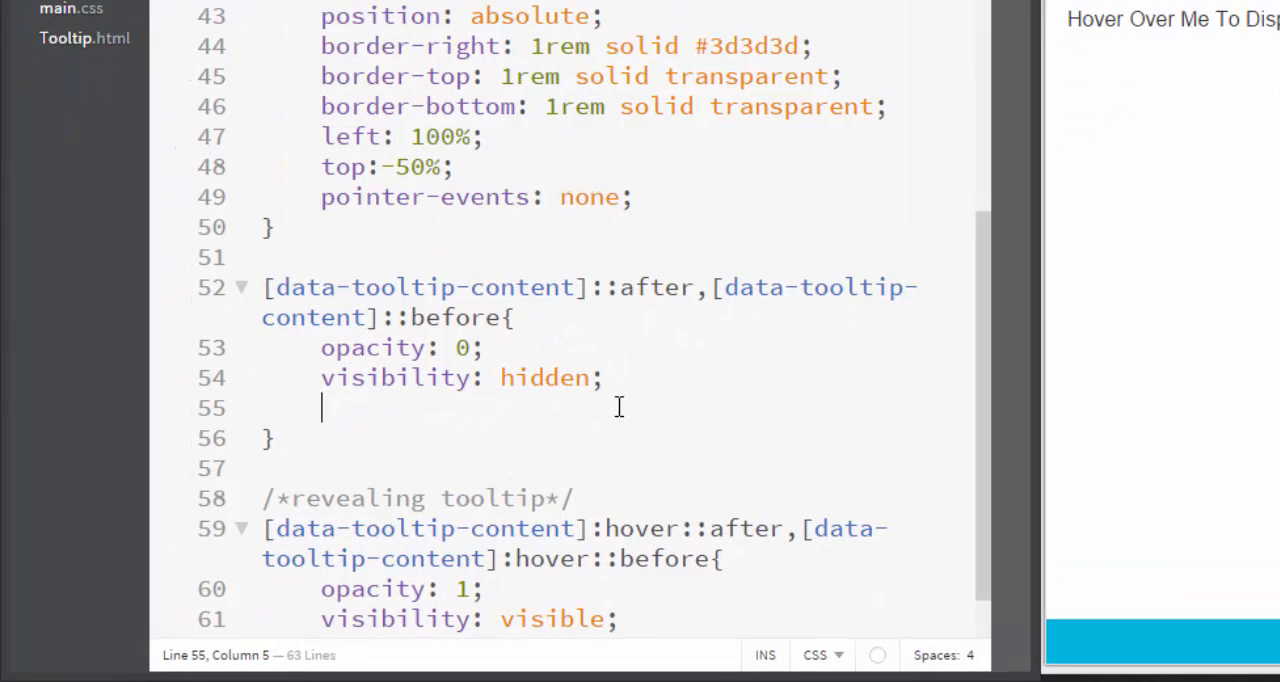
type("transition: .3s")
key("BackSpace")
key("BackSpace")
key("BackSpace")
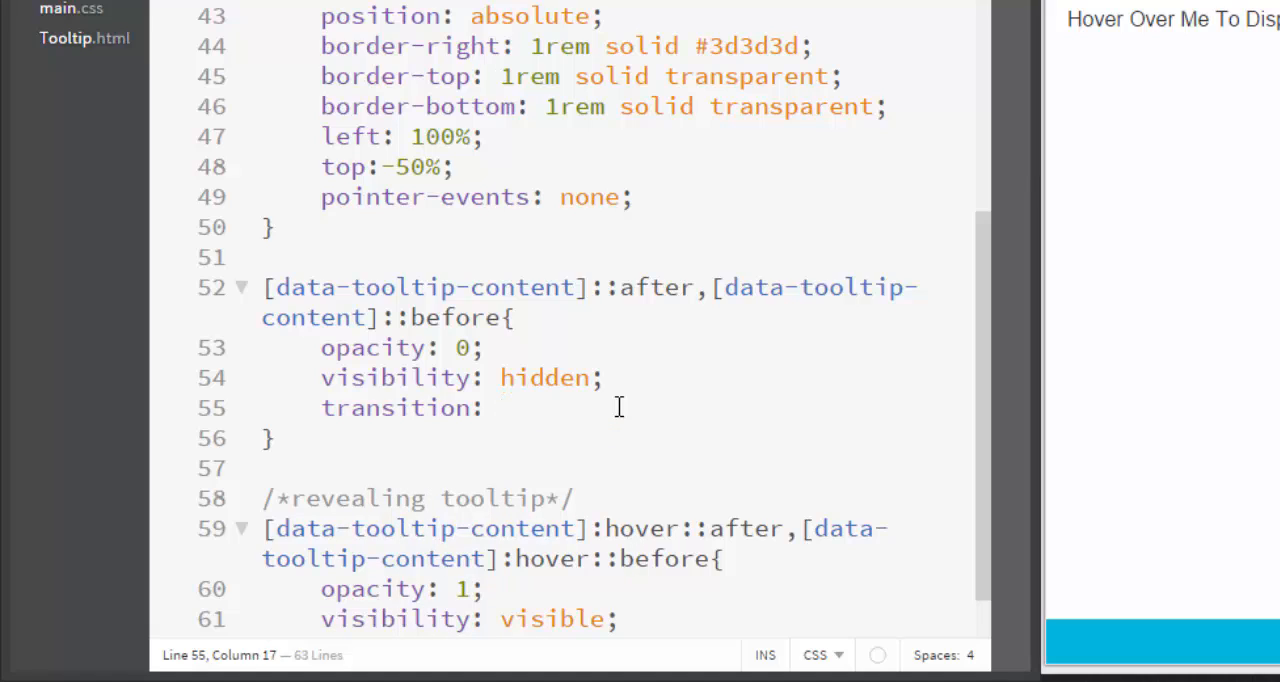
type("opacity .3s ease, visibility .3s")
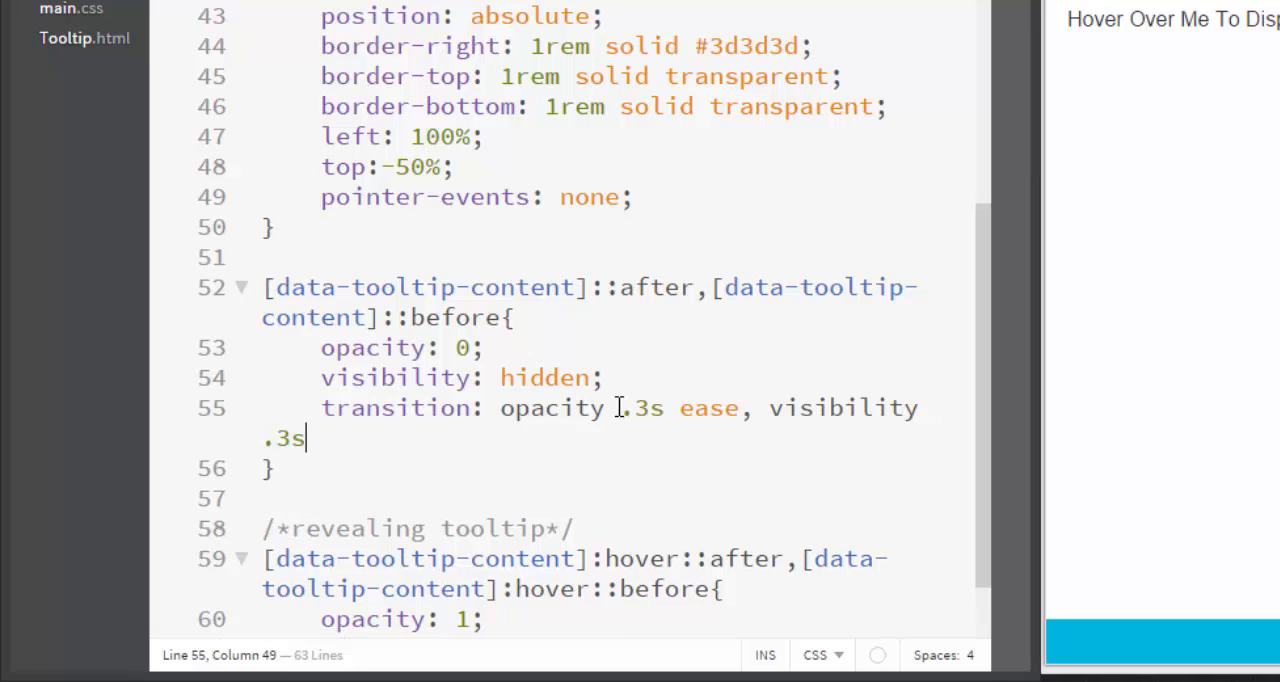
type(" ease;")
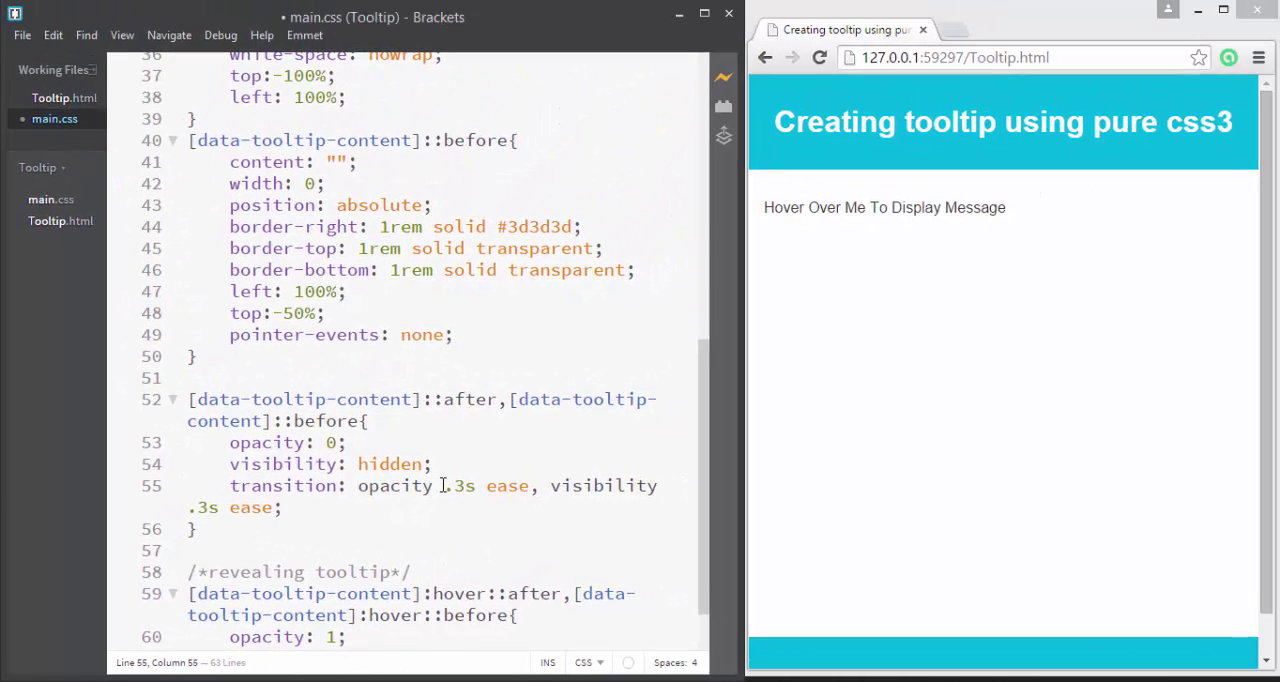
key("ctrl+s")
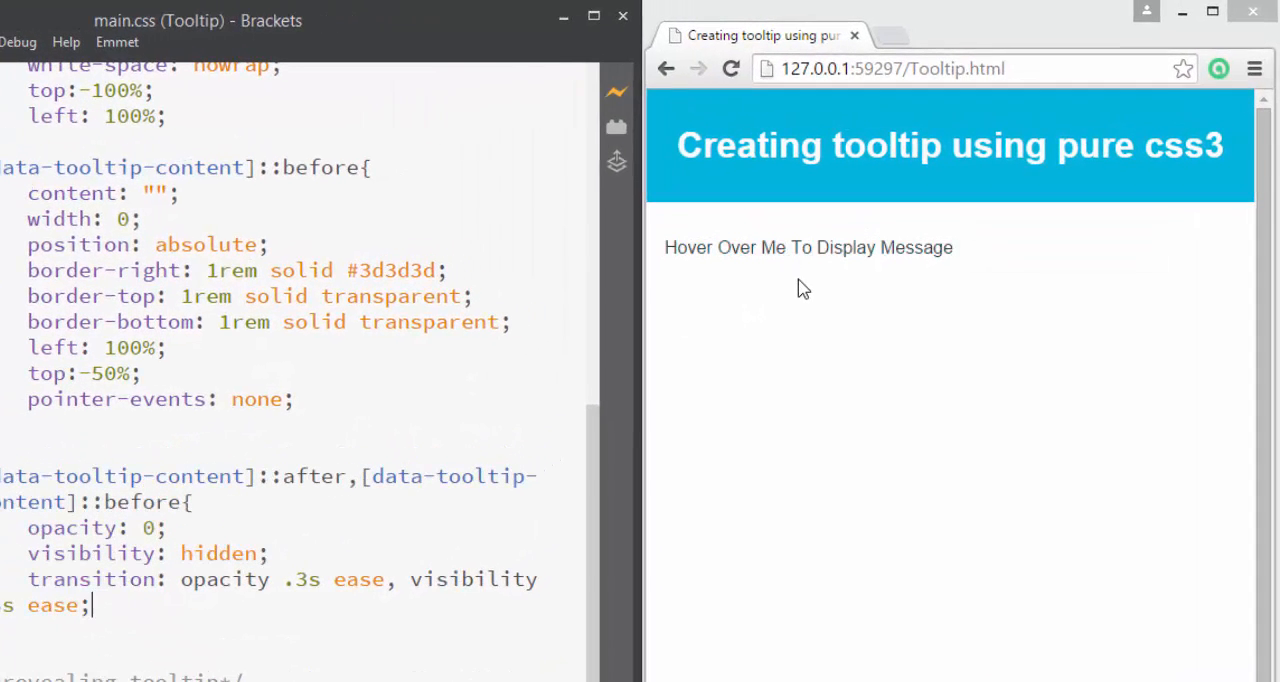